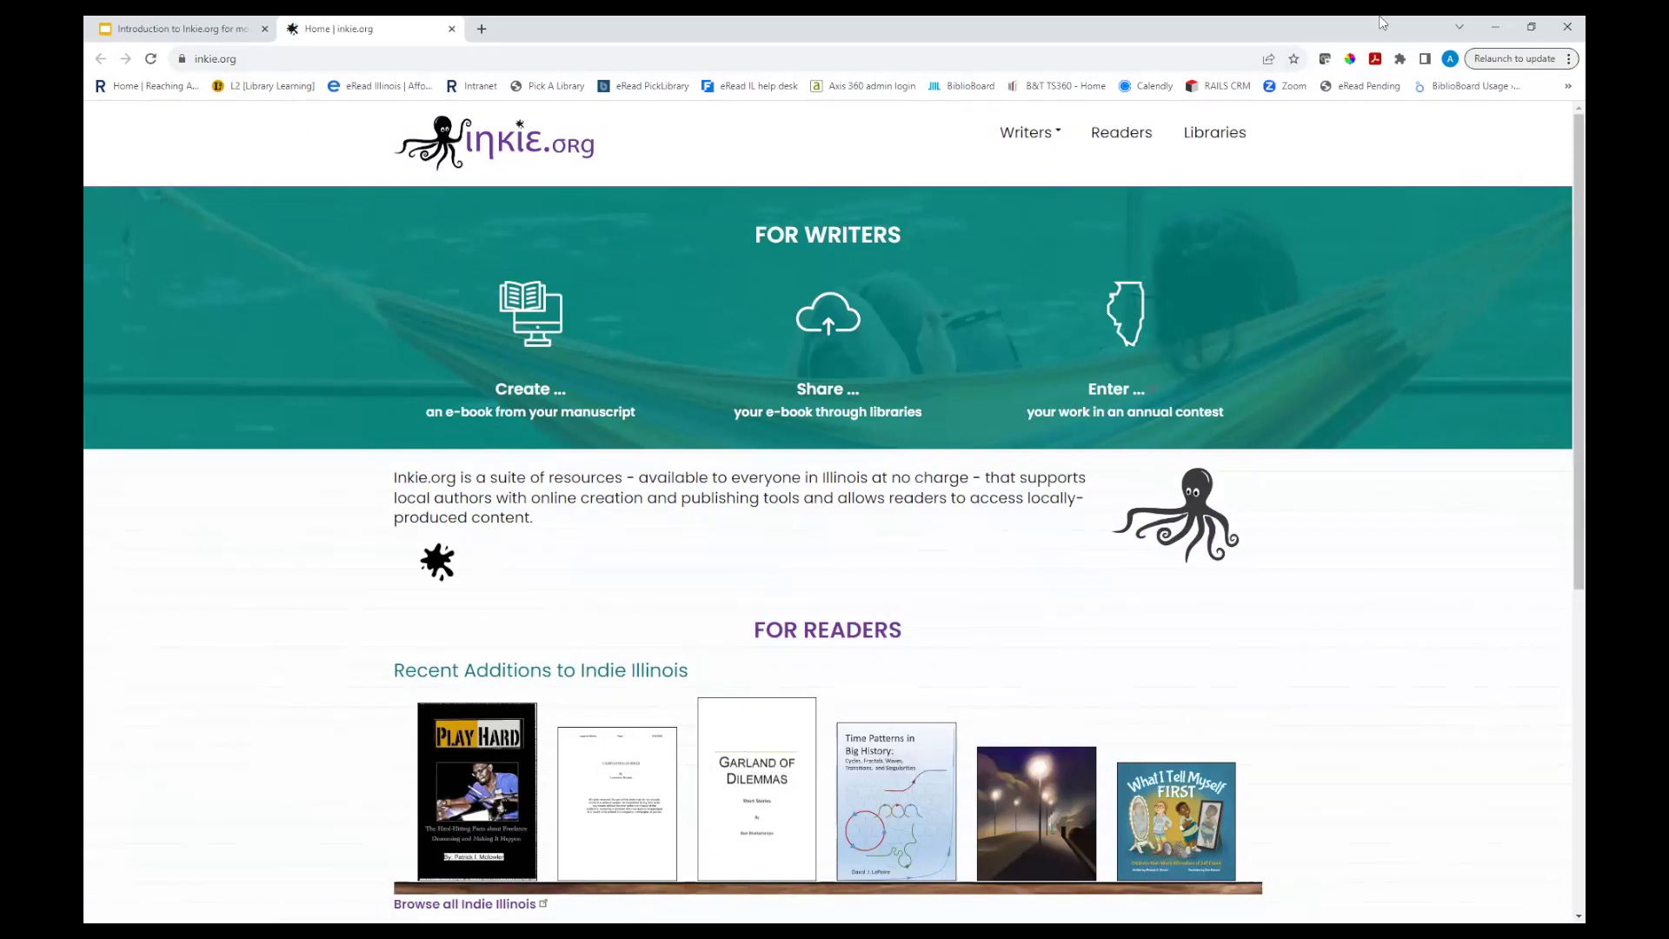
Step: Open the writers' page for creating an e-book and review its Pressbooks tutorial and help resources
mouse_move(1015, 135)
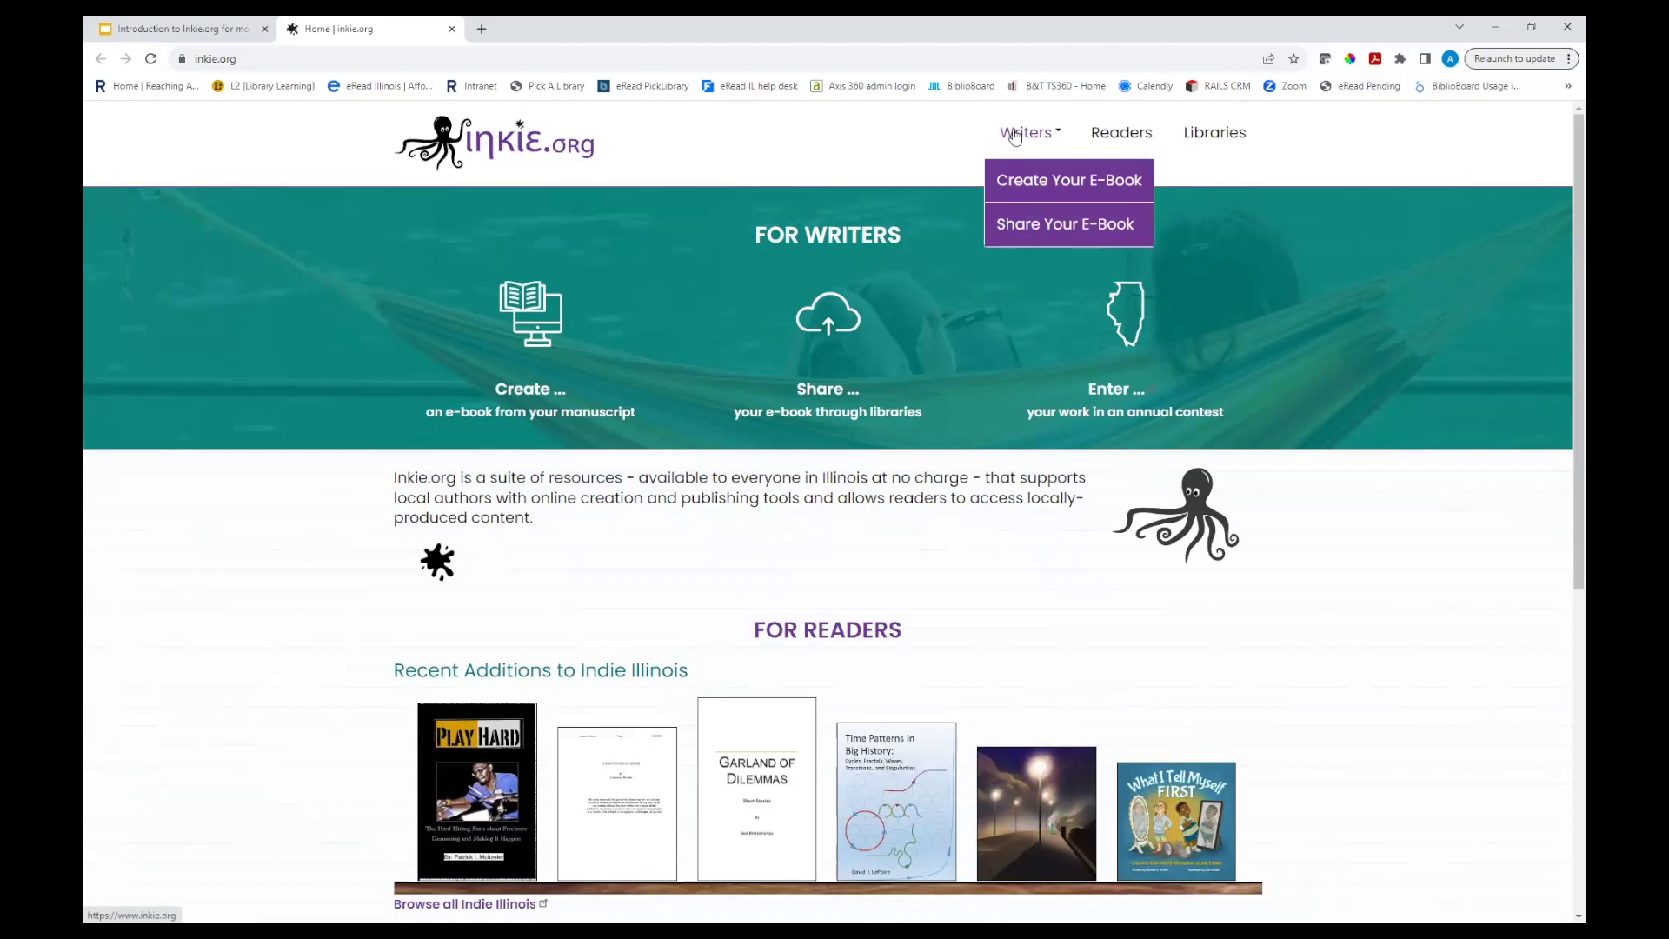
click(1000, 193)
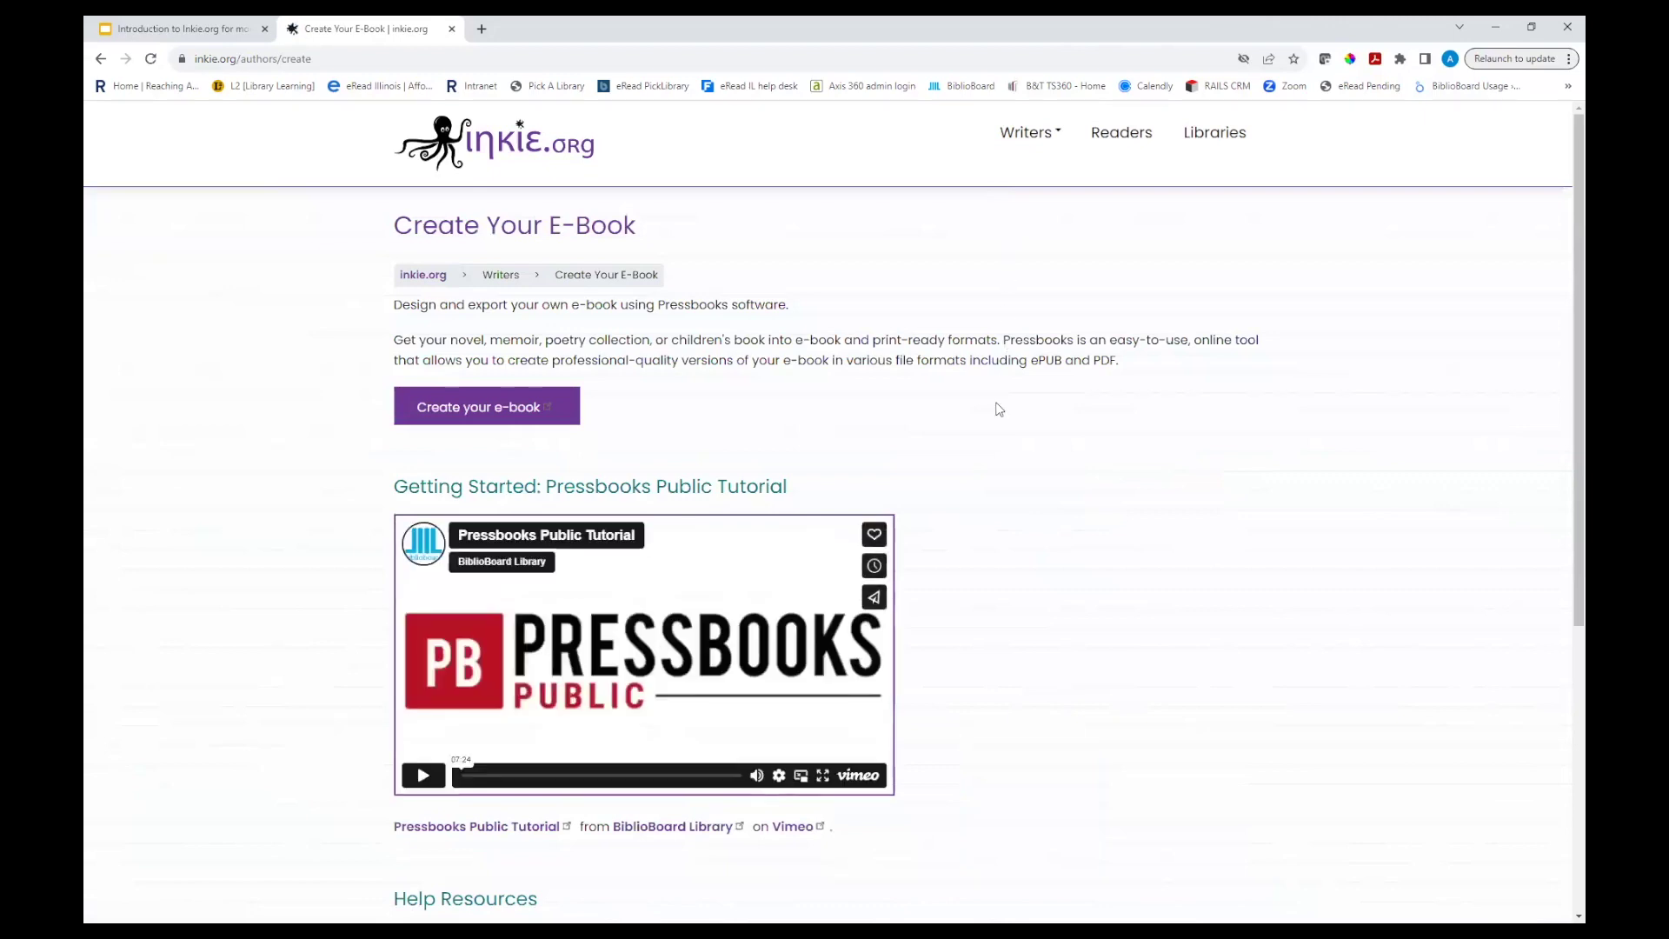
scroll(998, 409, down, 1)
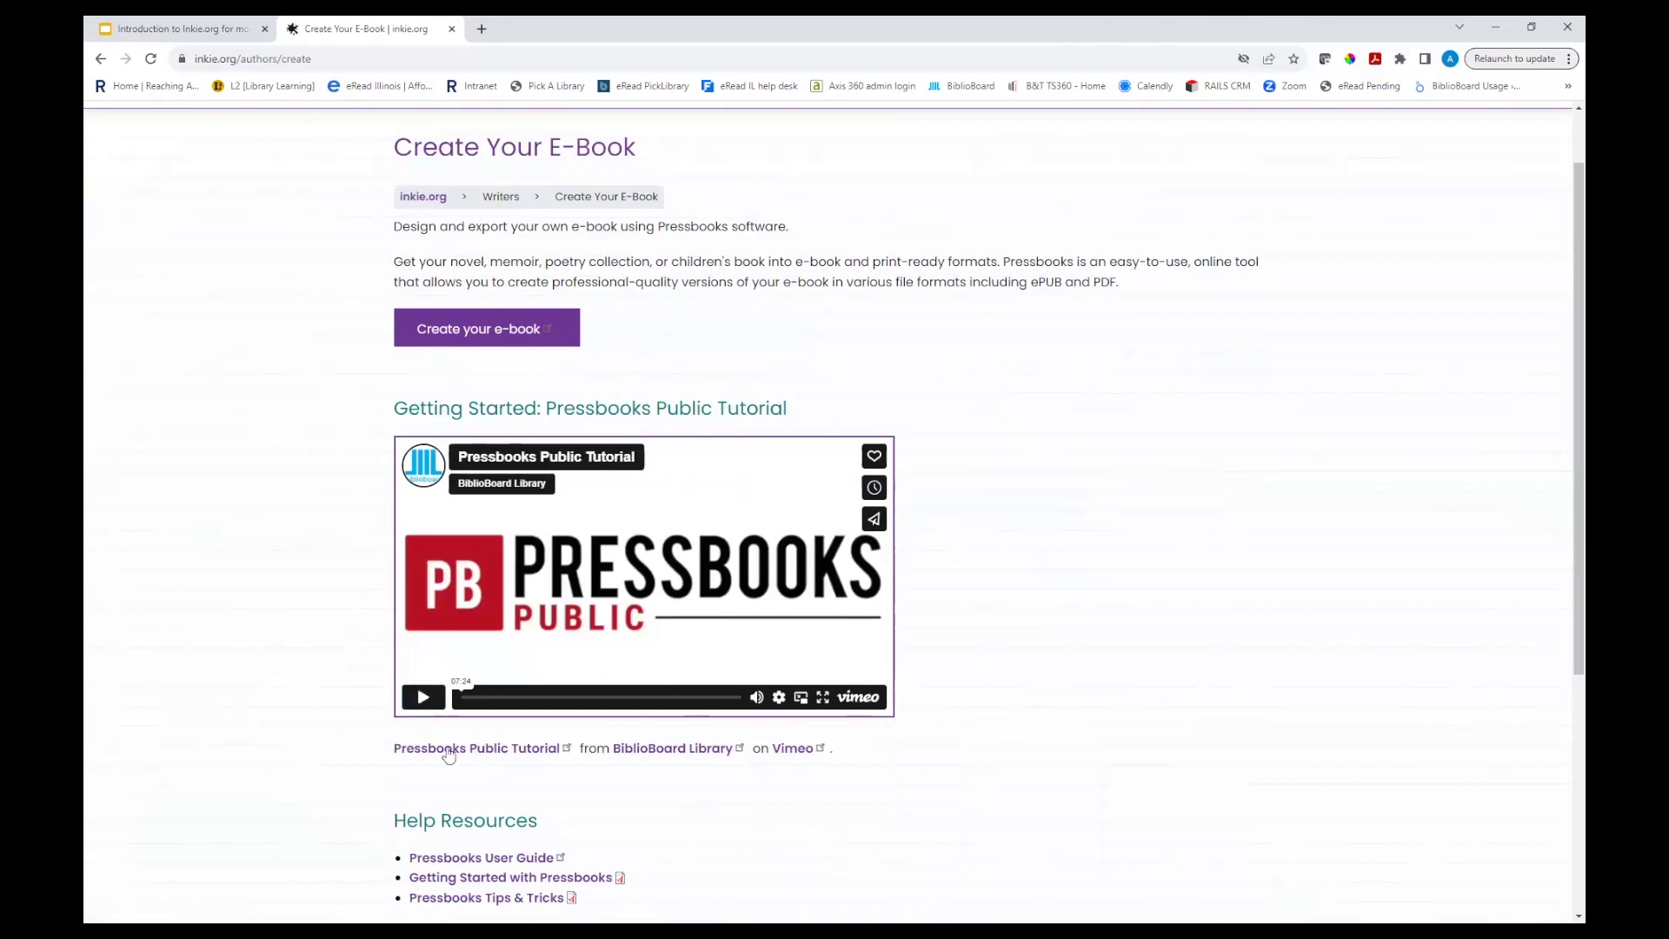
scroll(348, 735, down, 2)
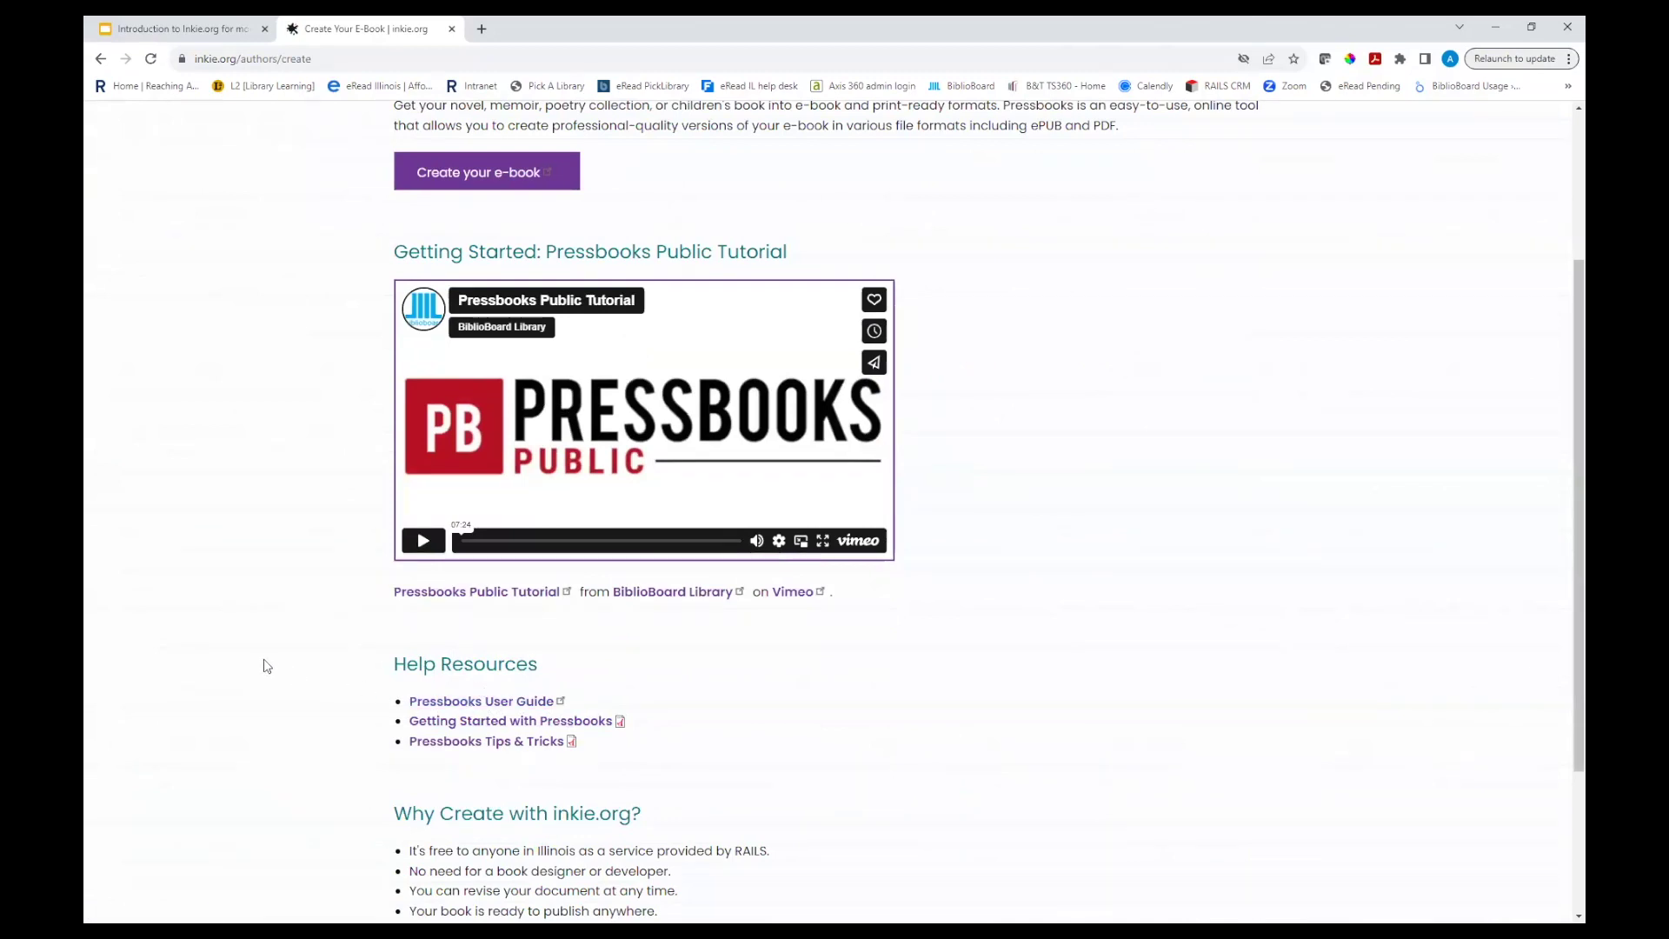
scroll(298, 645, up, 1)
scroll(301, 647, up, 2)
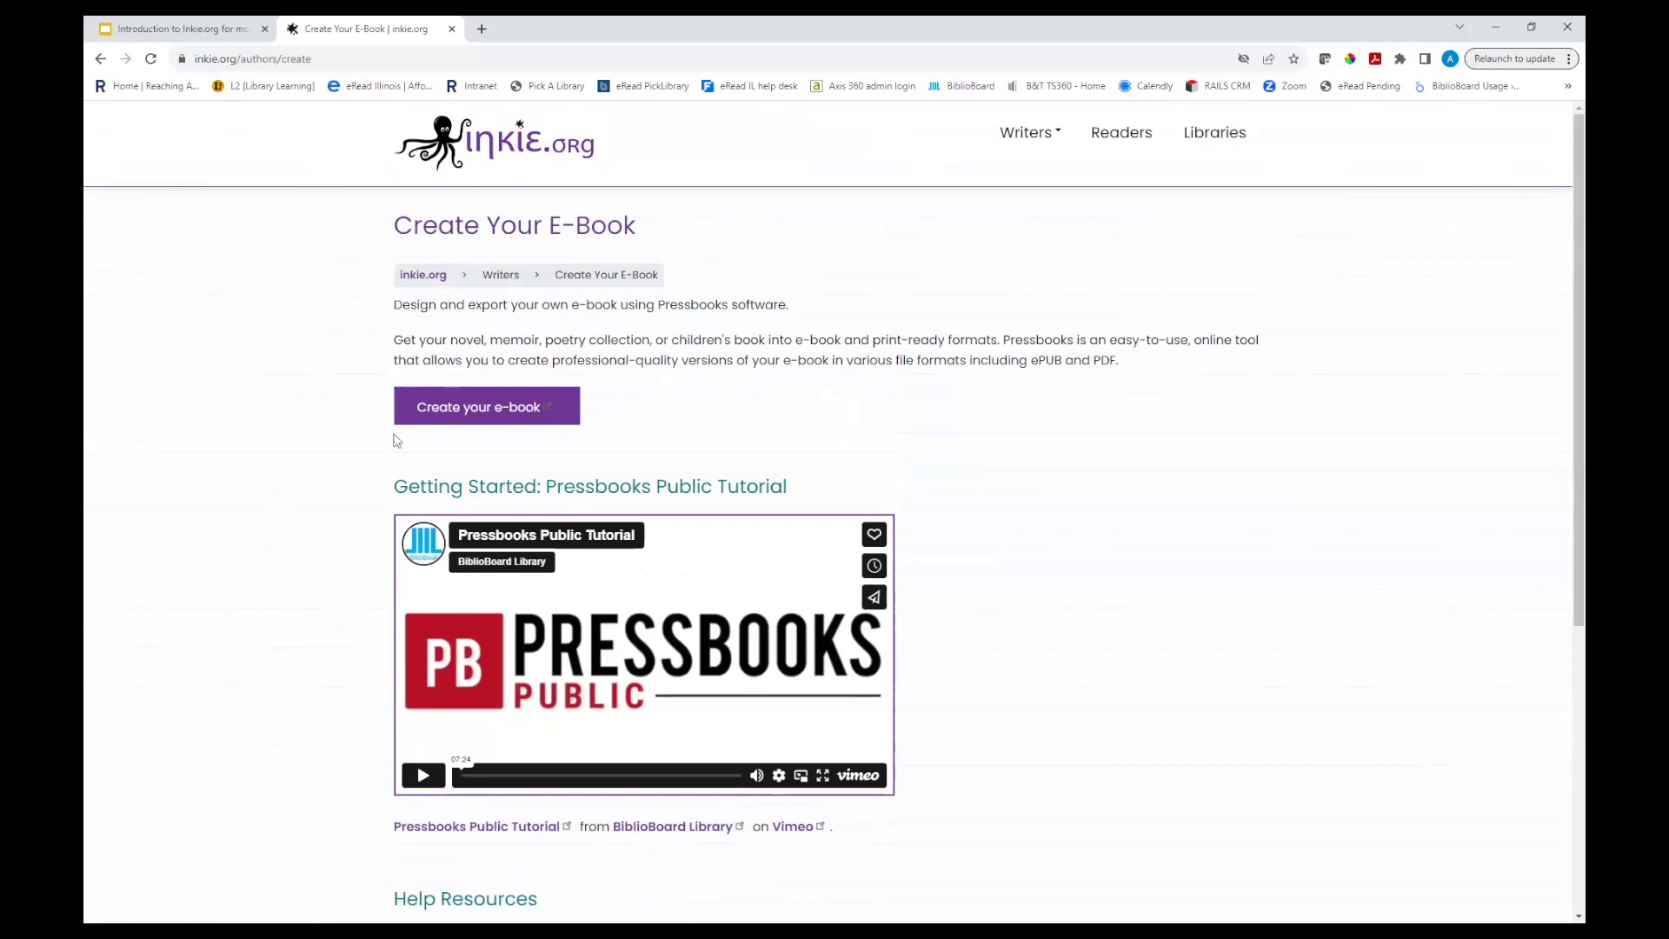
Step: Start creating an e-book and sign into Pressbooks with the already filled-in BiblioBoard account credentials
click(469, 420)
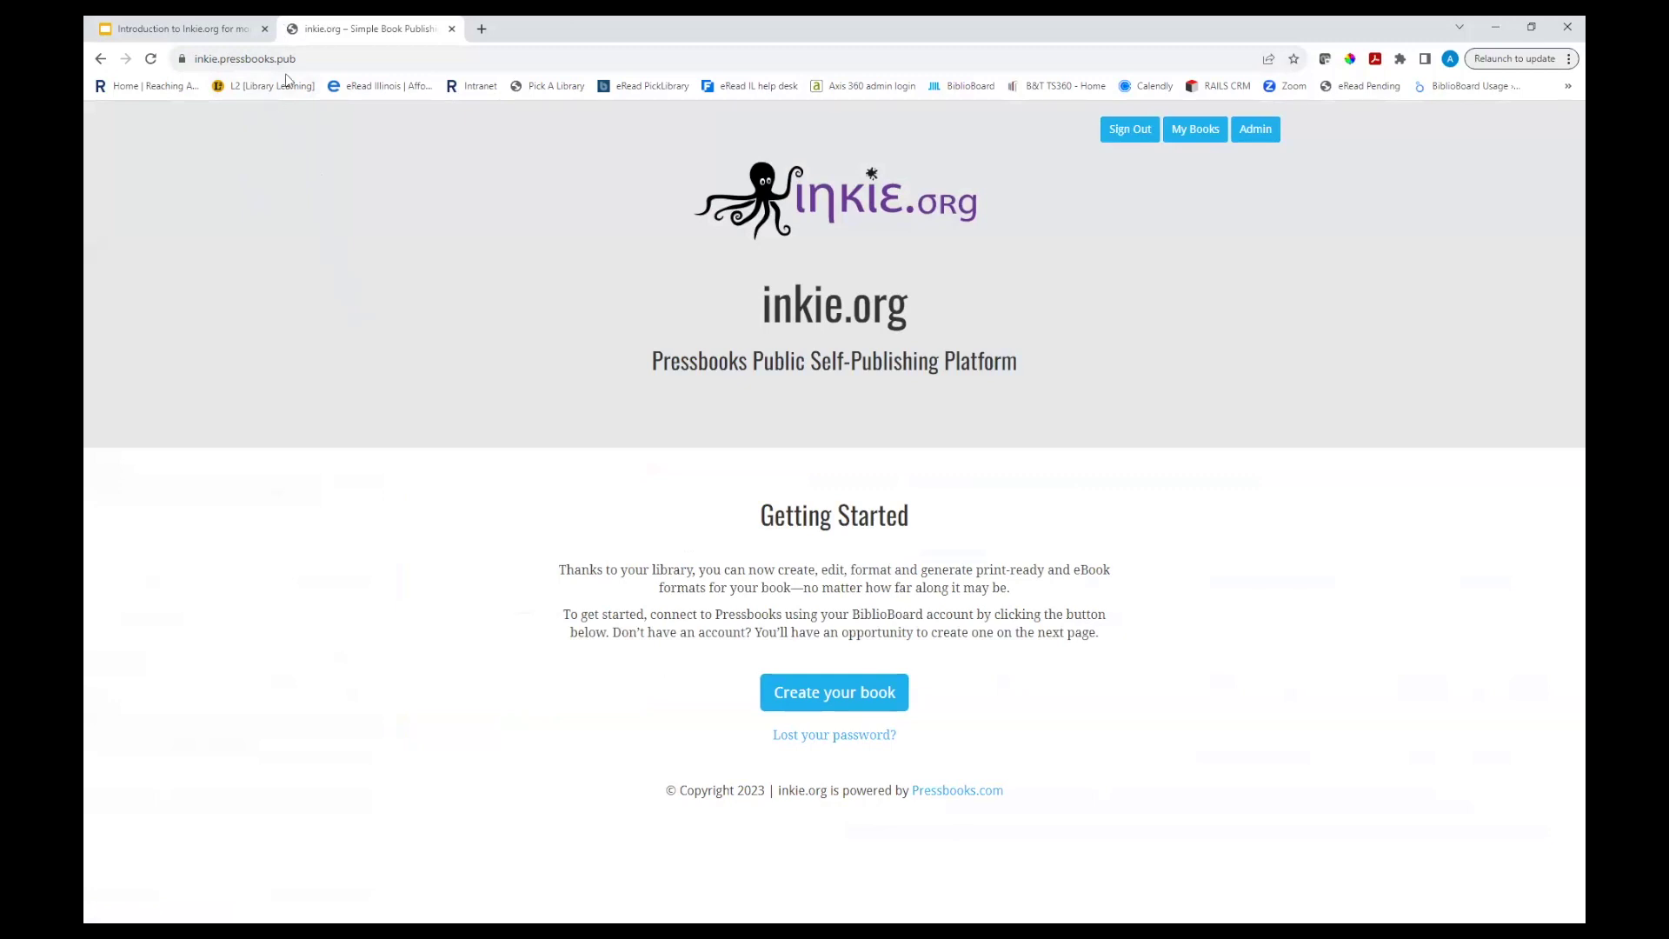
click(817, 711)
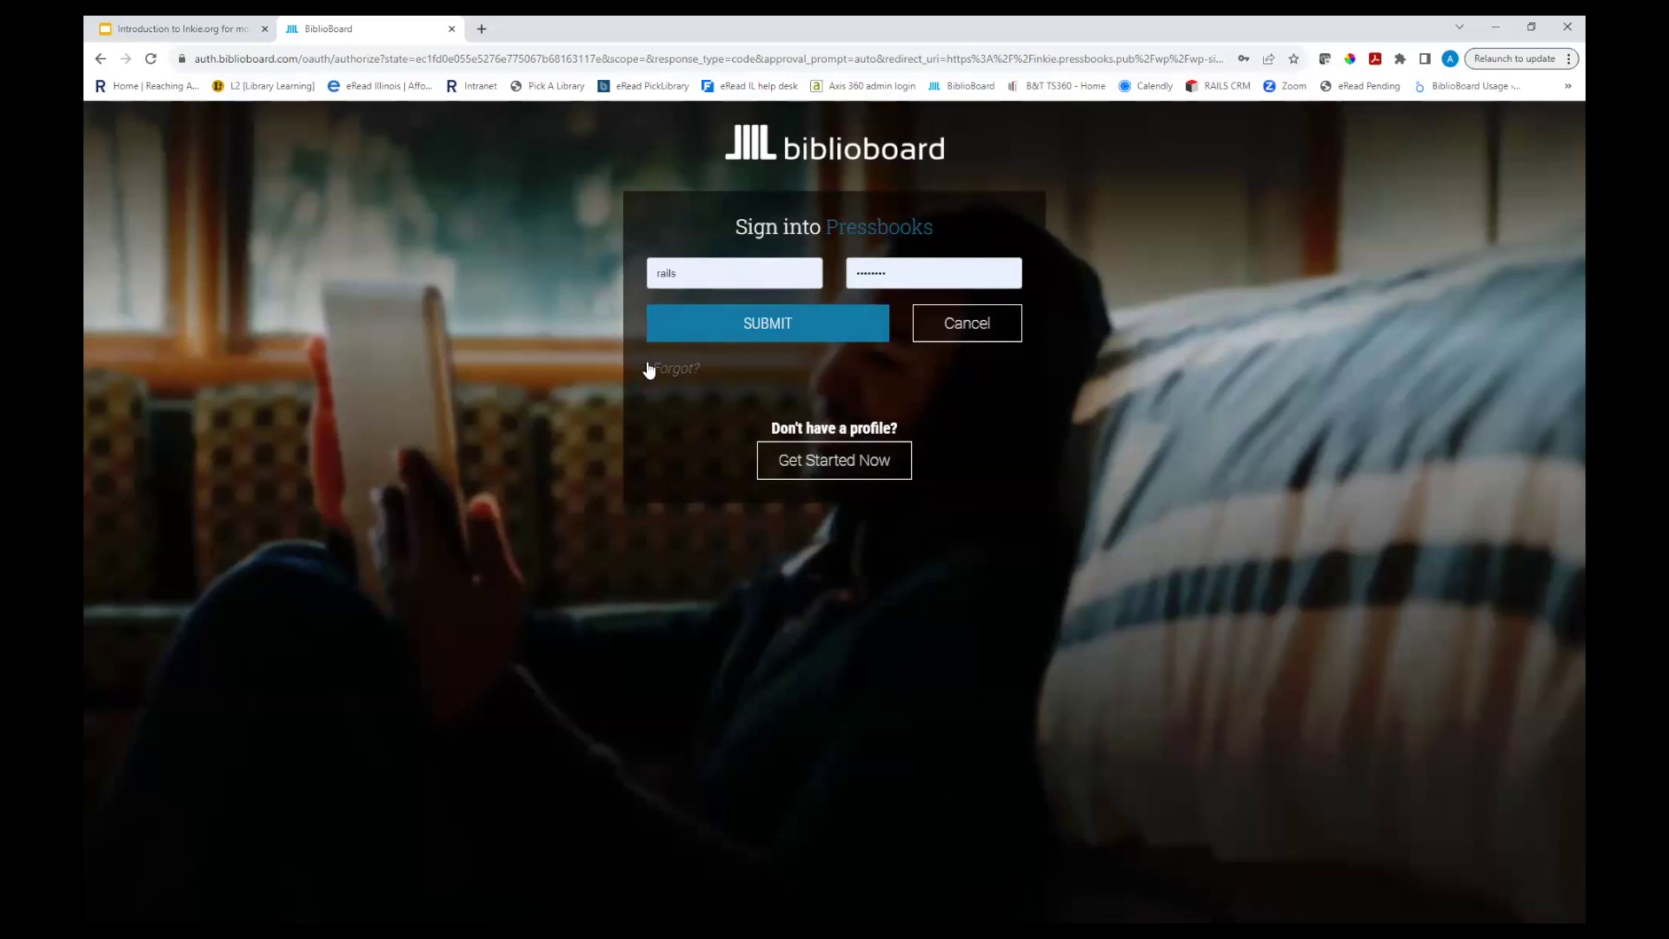
click(694, 327)
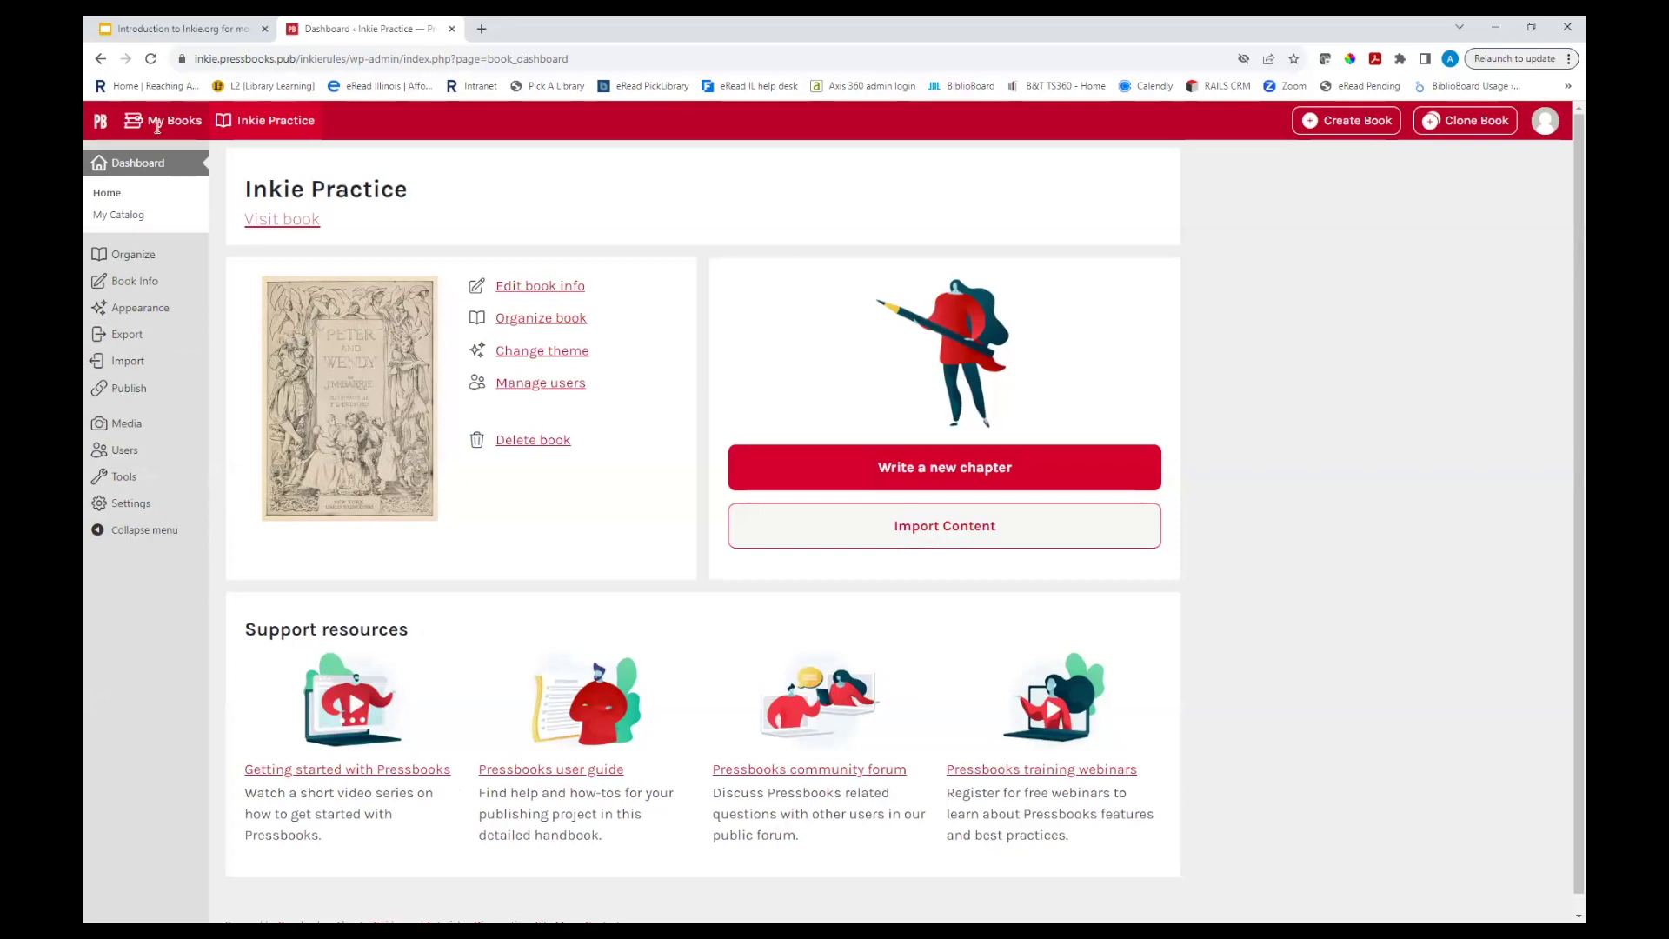
Step: Create a new book with the site name practicemg and the title Practice MG
mouse_move(155, 135)
click(1352, 129)
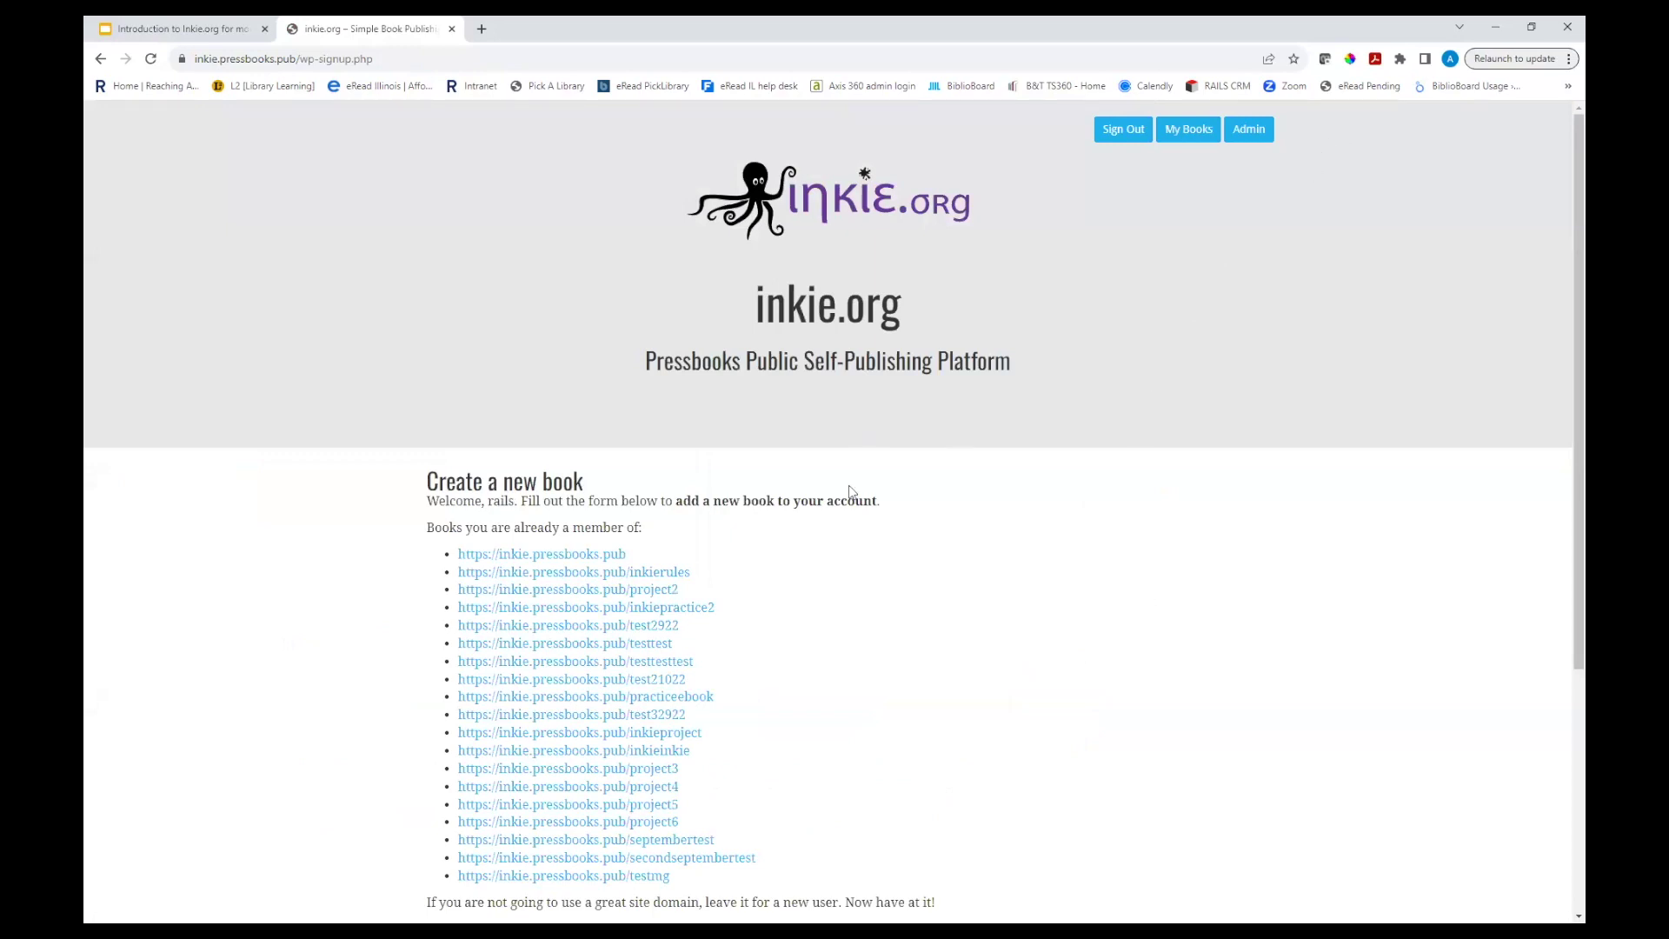
scroll(821, 470, down, 4)
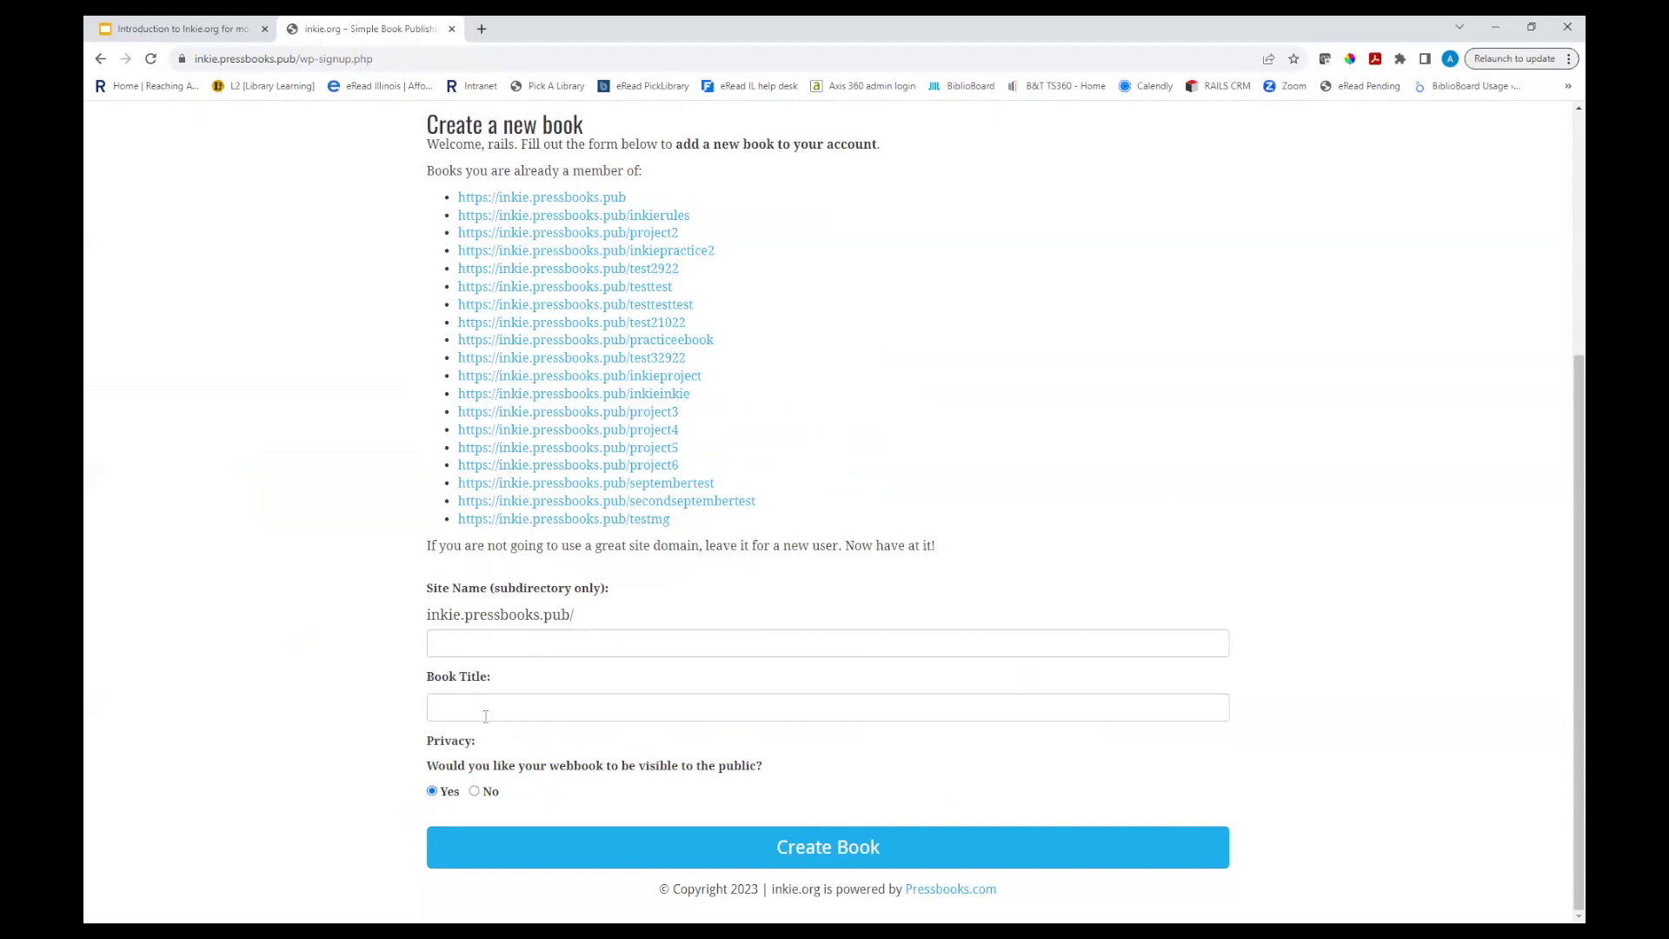
click(454, 646)
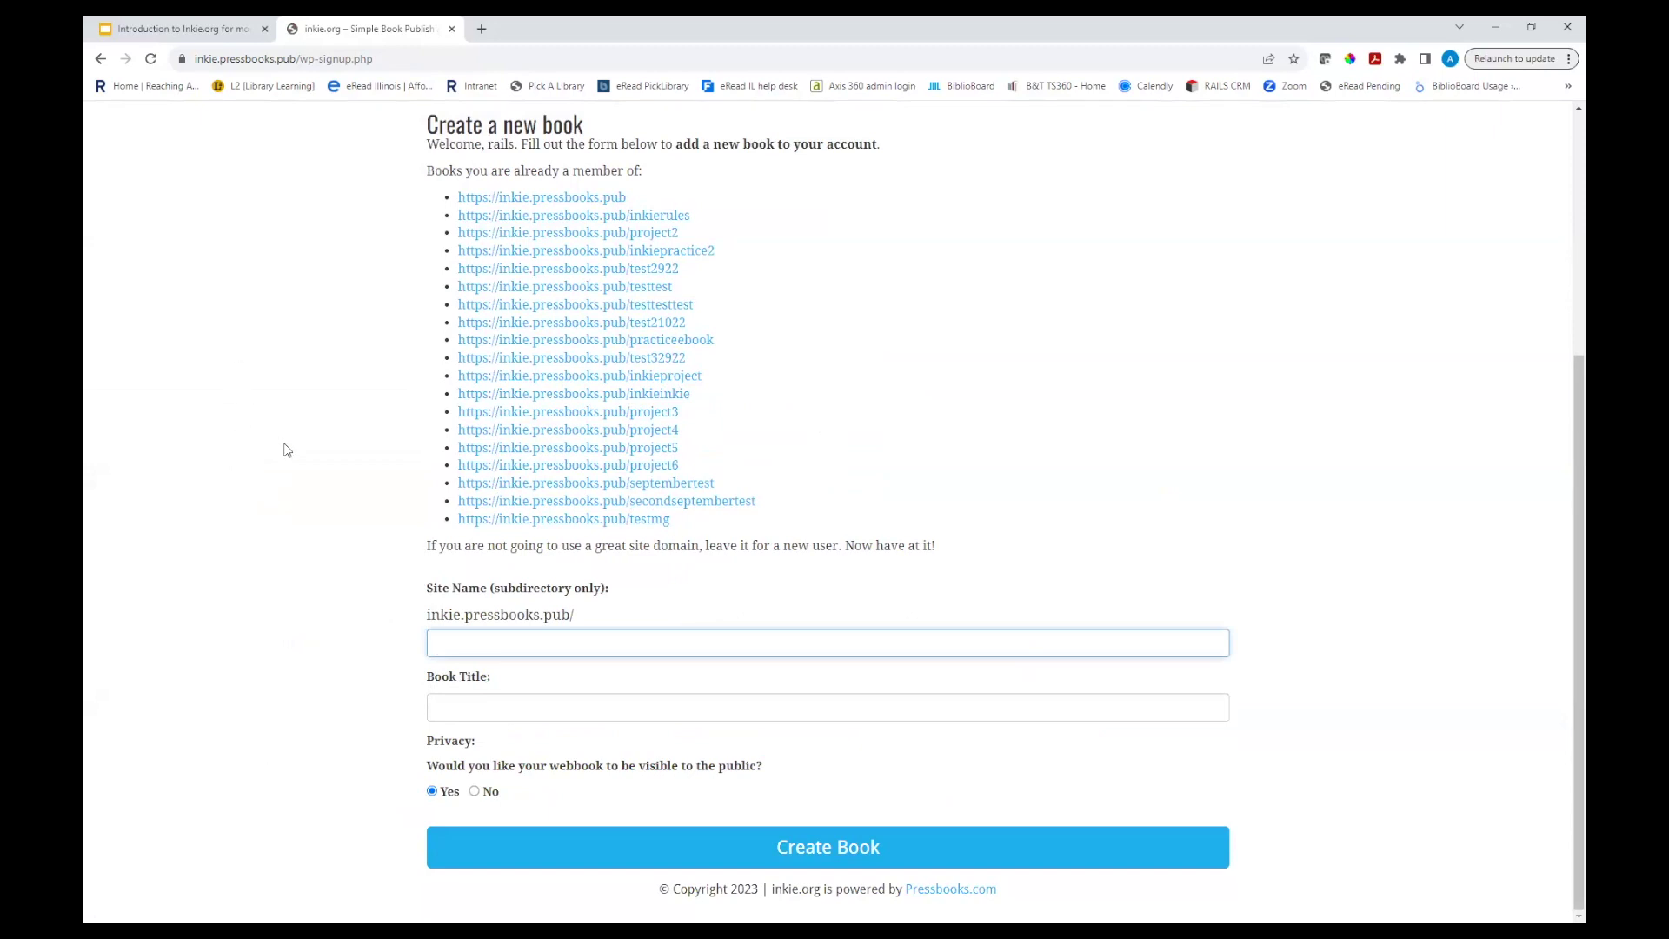
text(practicemg)
click(515, 704)
text(Practice MG)
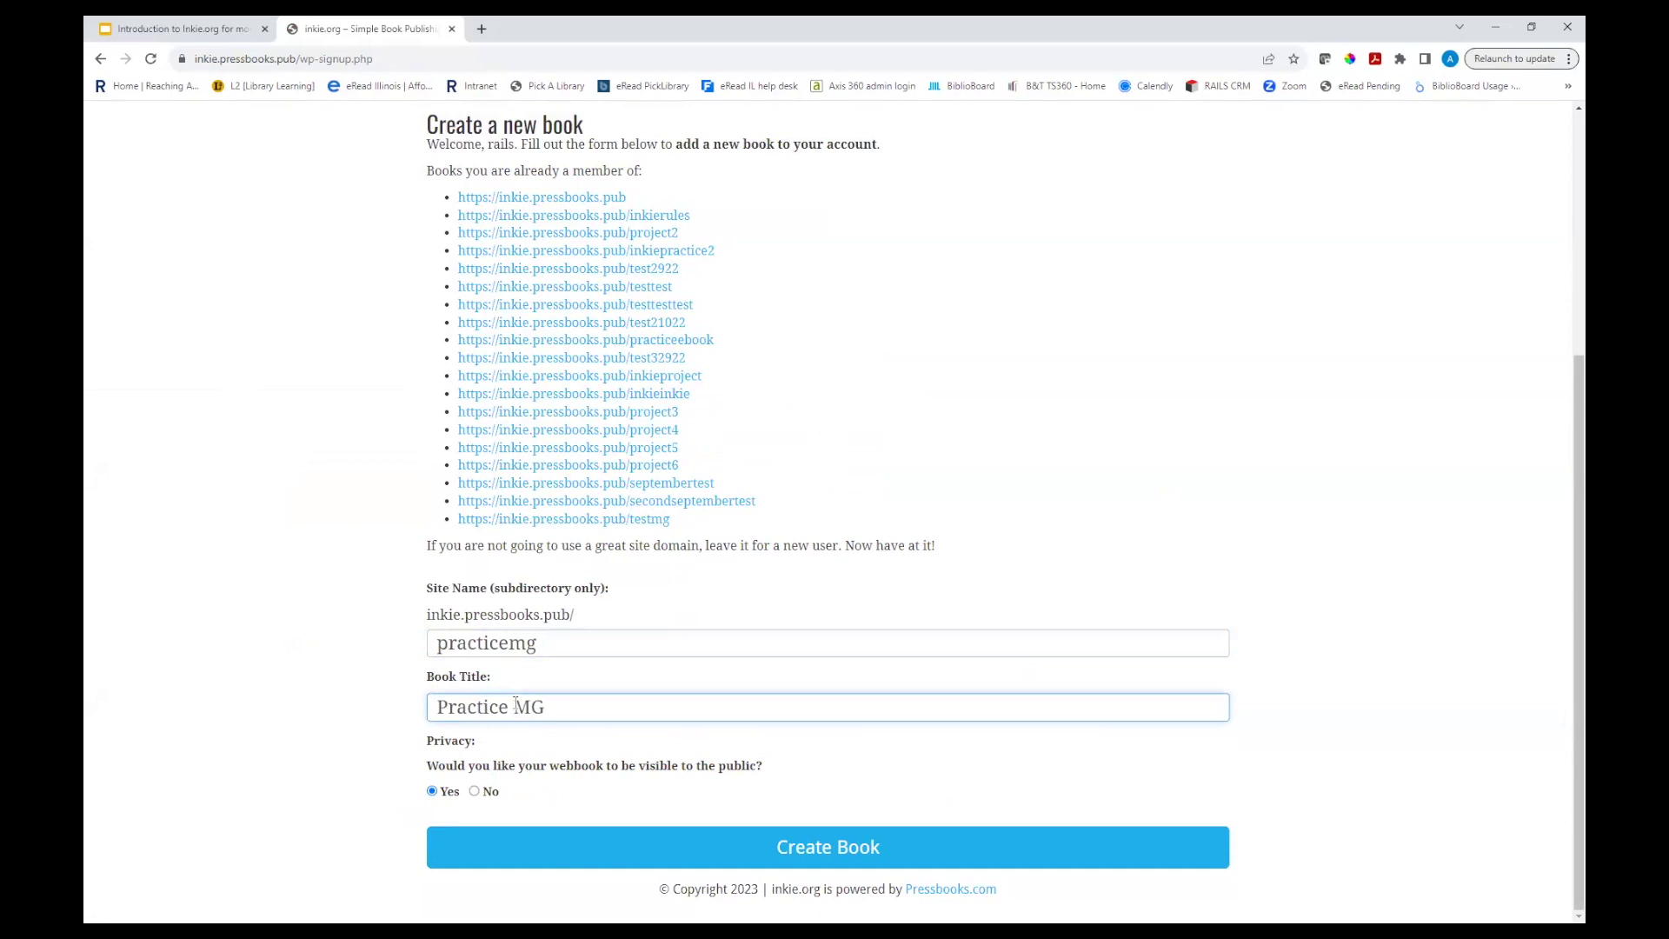
click(581, 850)
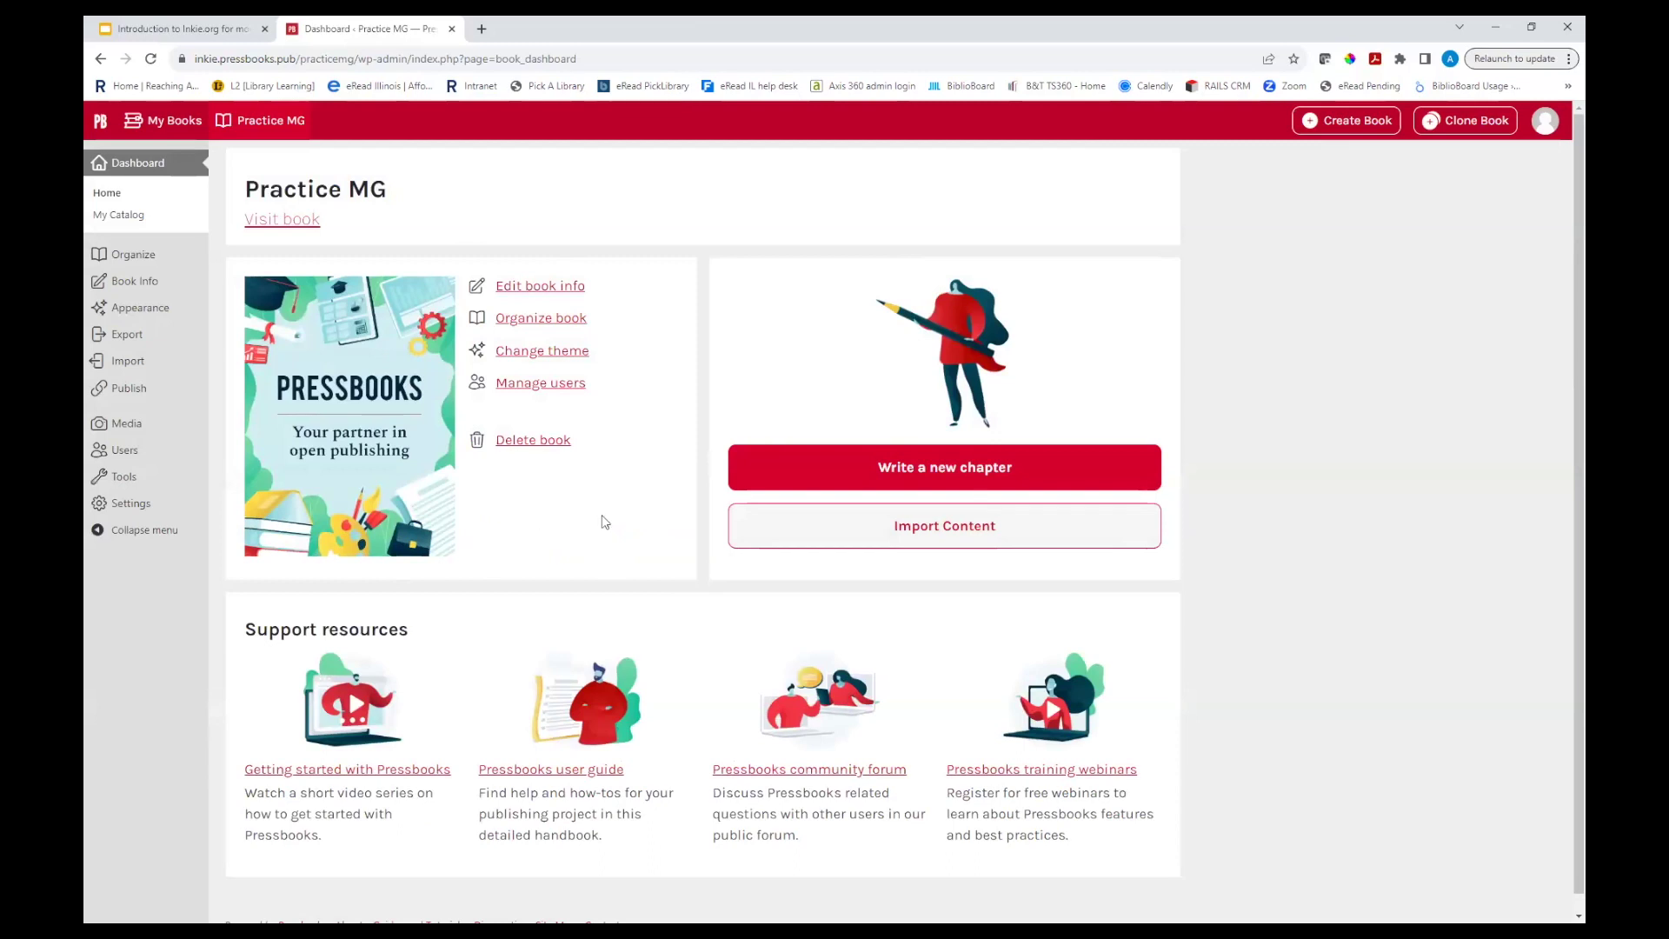
drag(247, 188, 382, 191)
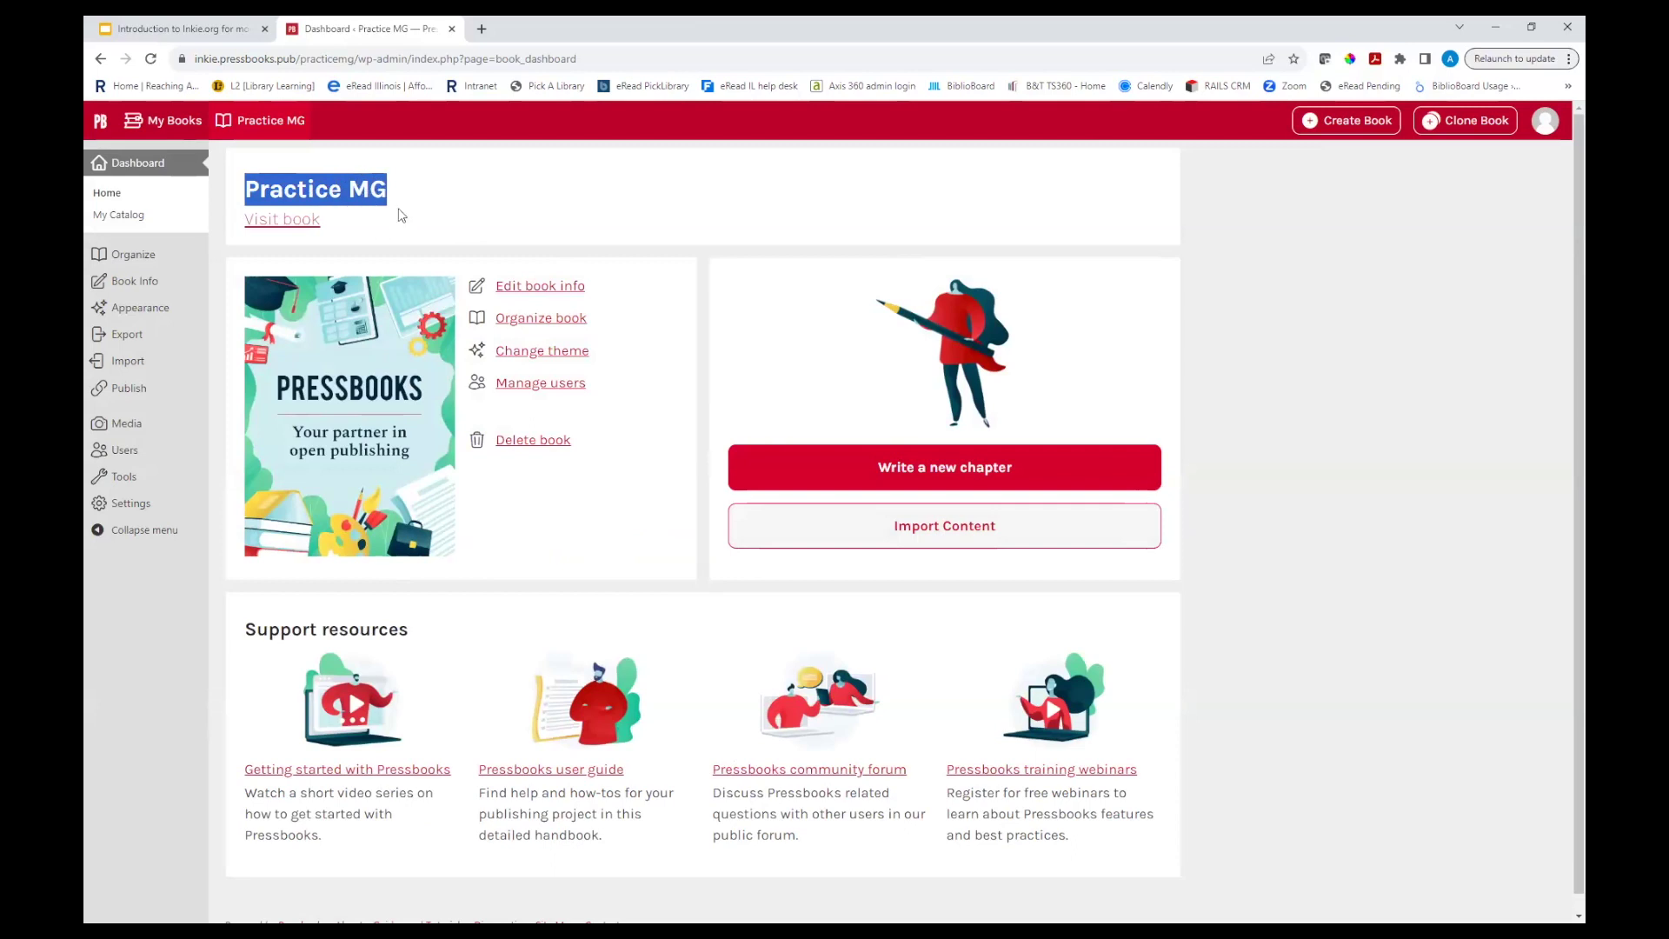
click(434, 207)
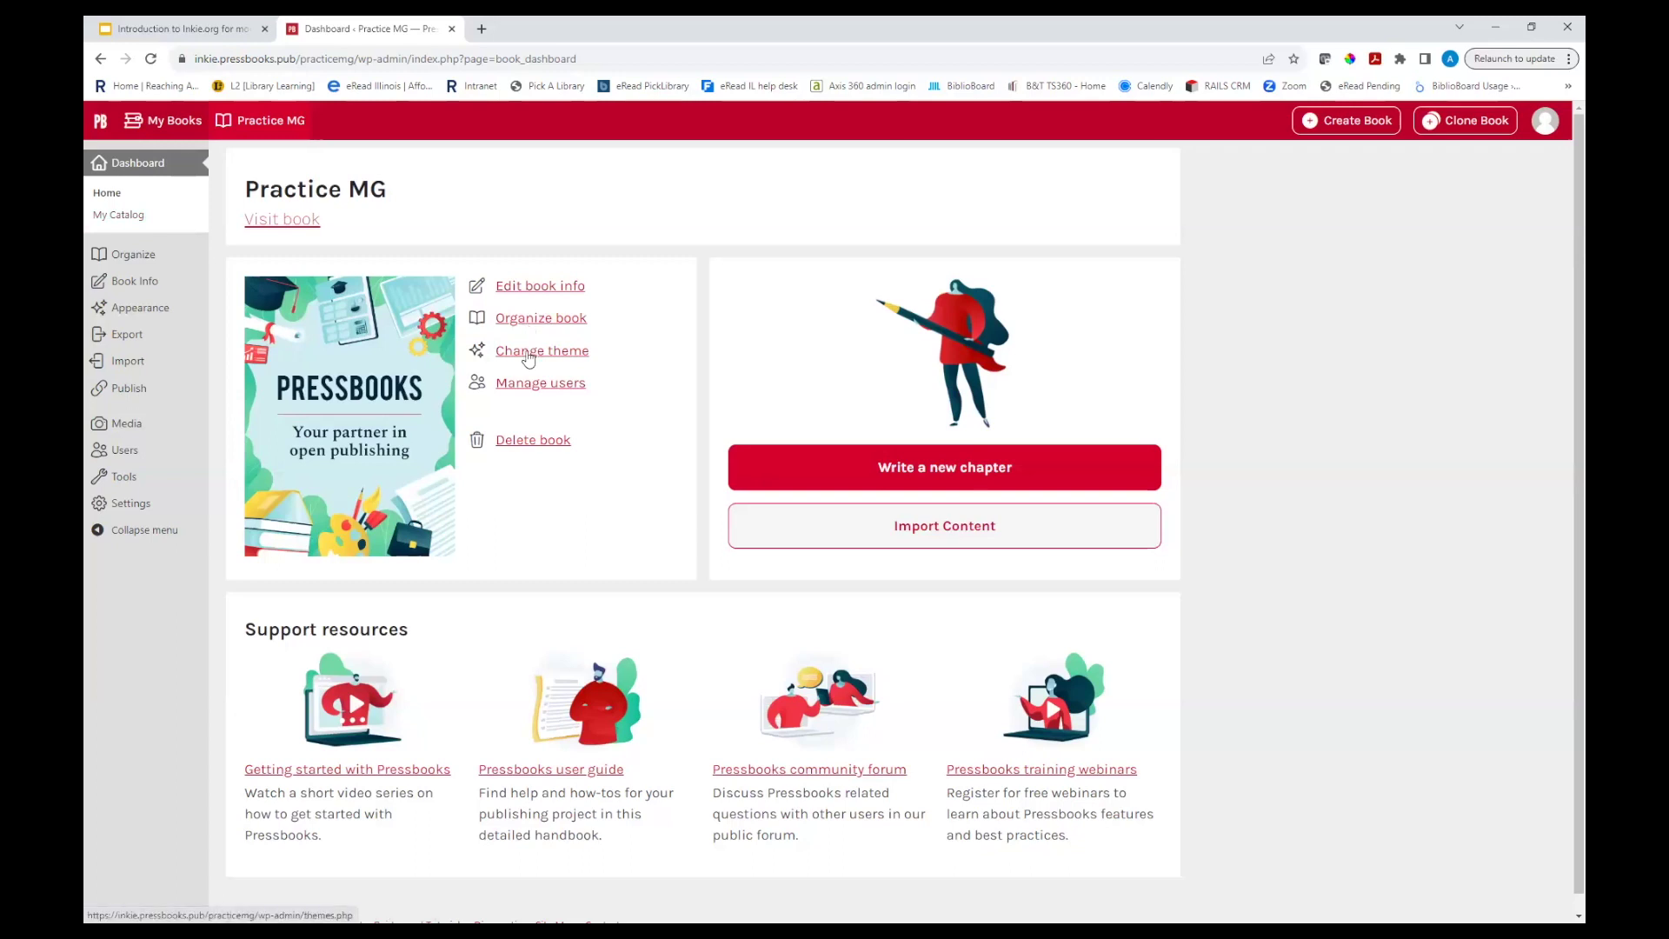
mouse_move(152, 313)
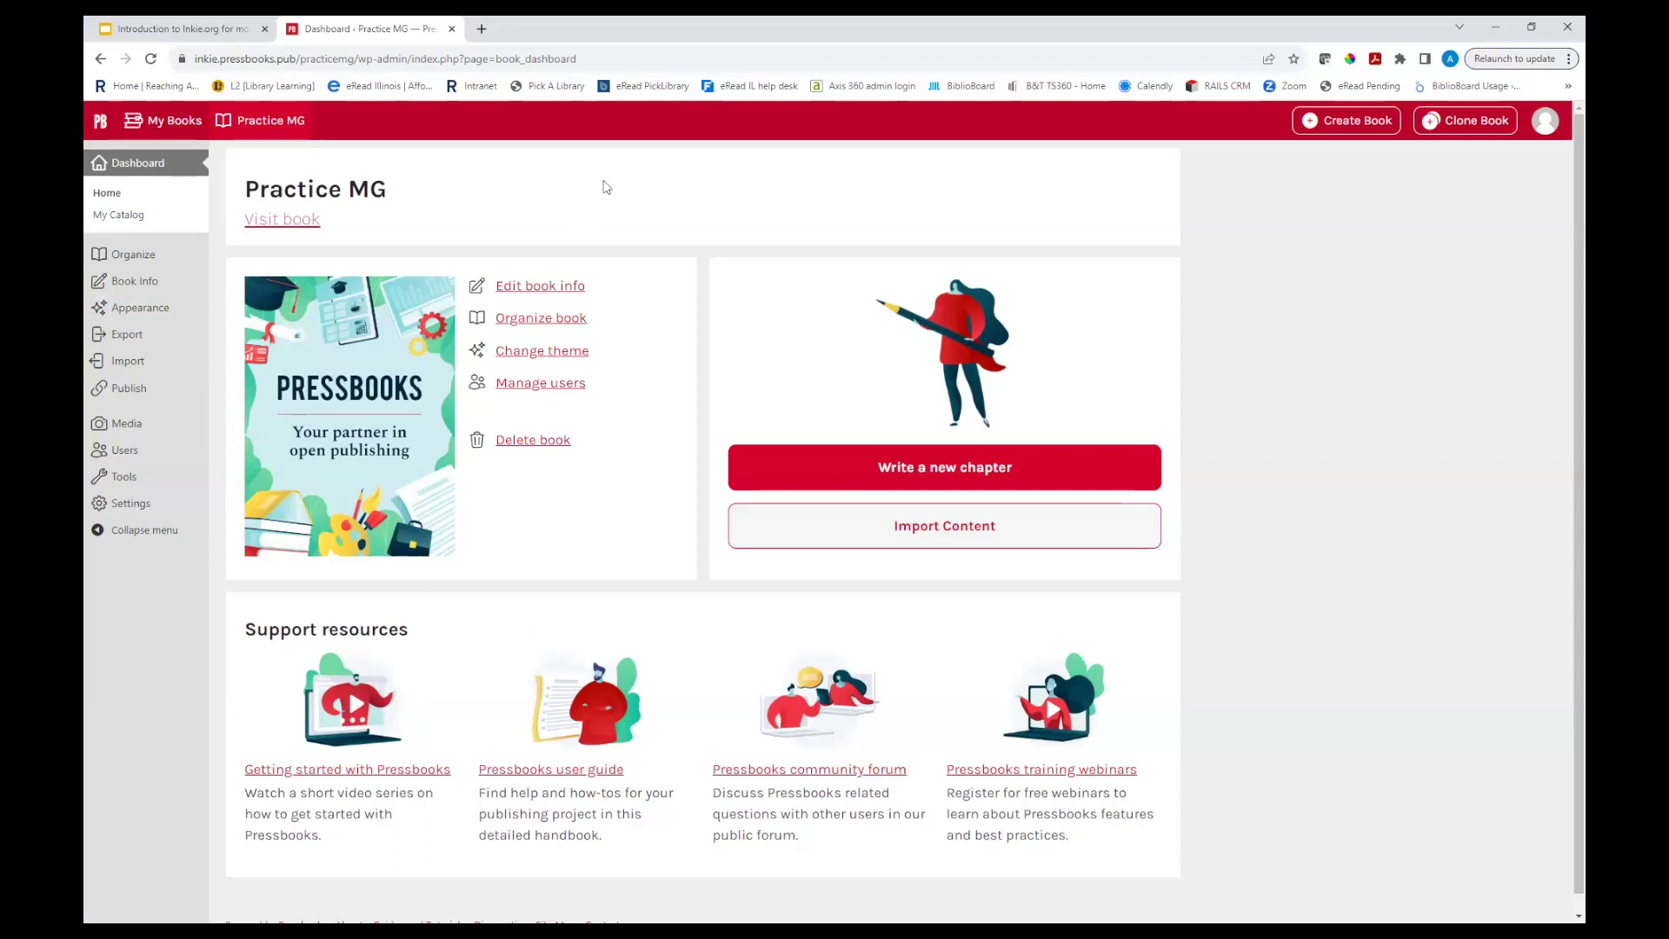
Step: Begin a content import of the Microsoft Word (.docx) type, uploading Test Book Text from the Inkie Demo folder
click(947, 539)
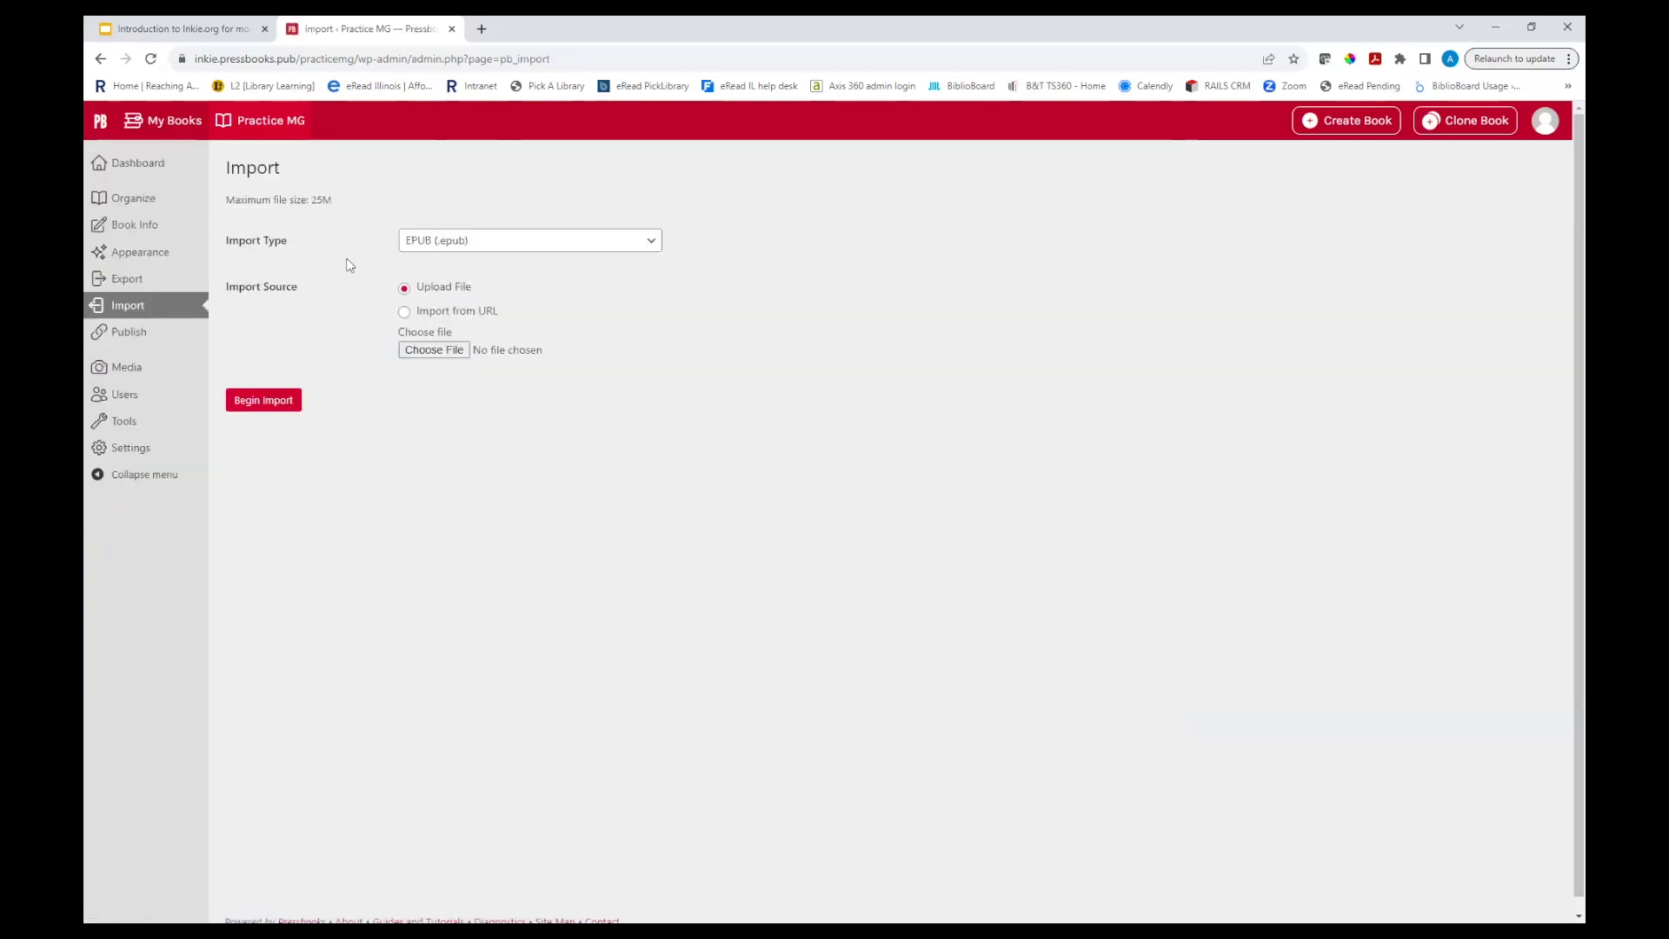
click(645, 245)
click(643, 276)
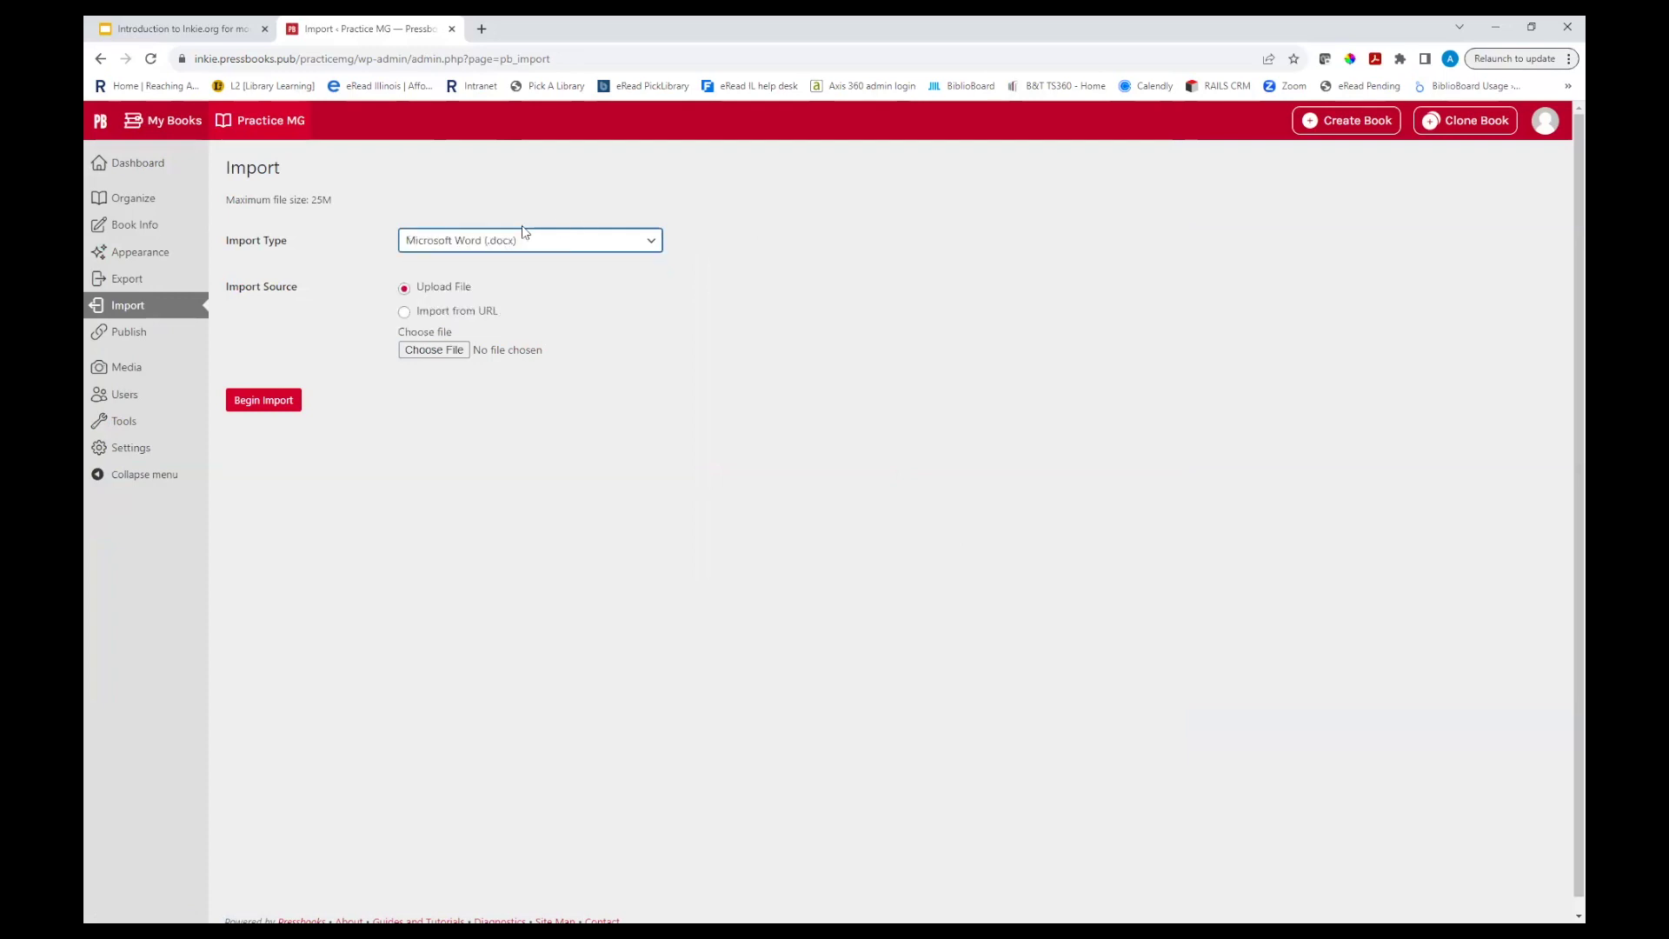
click(435, 351)
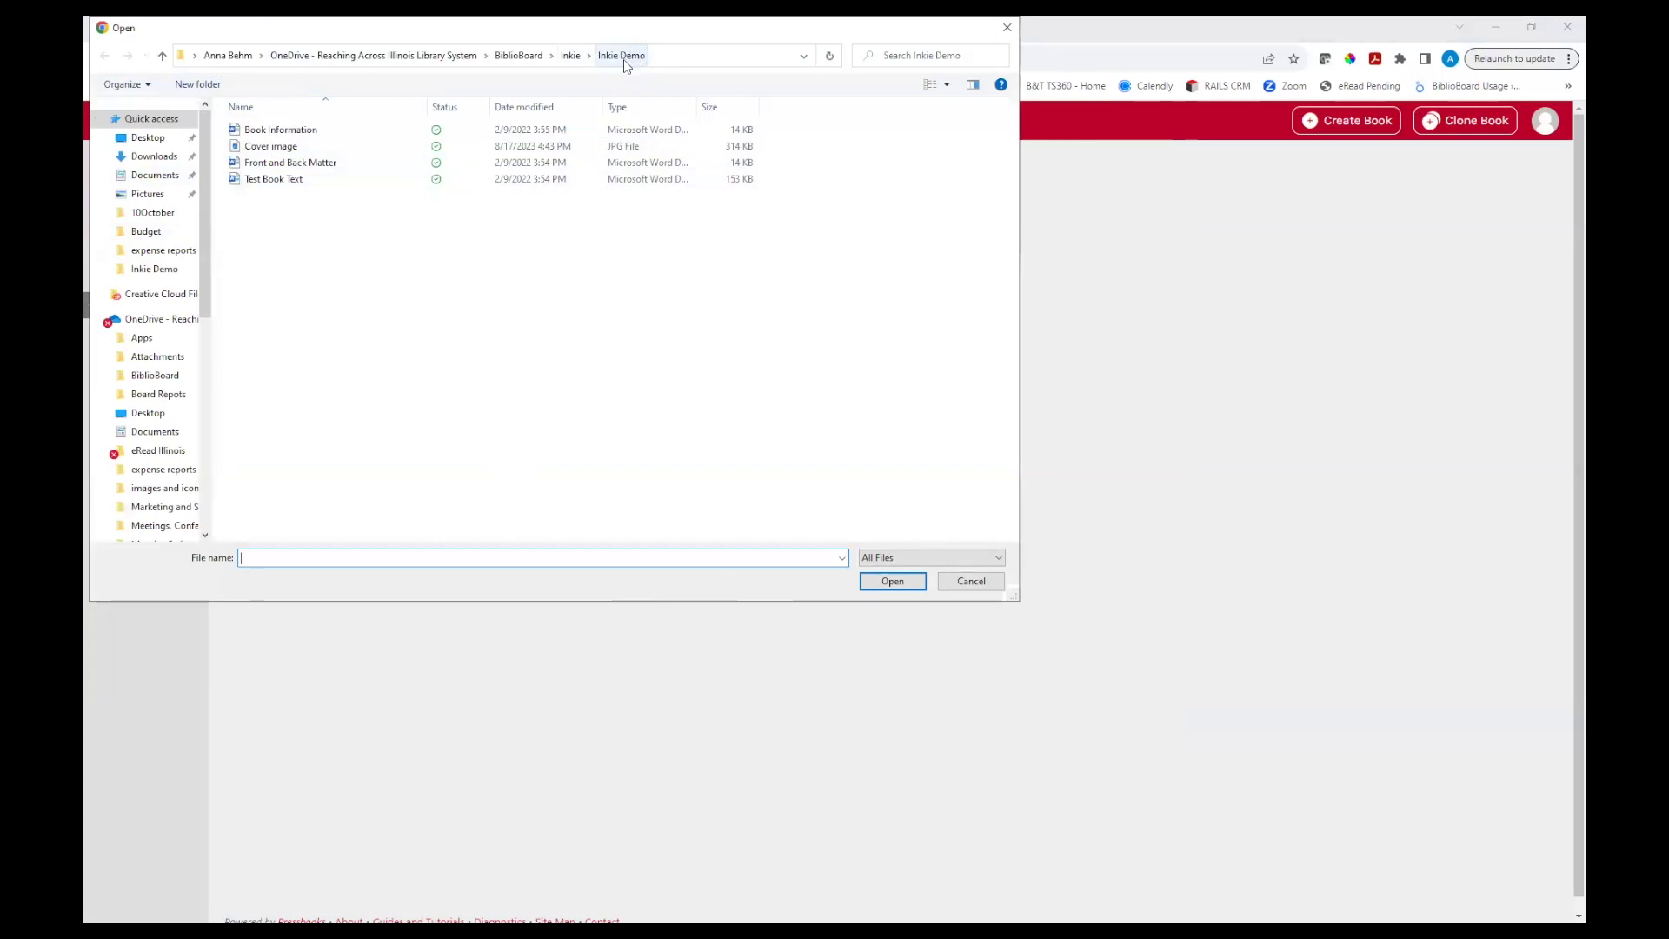
click(277, 179)
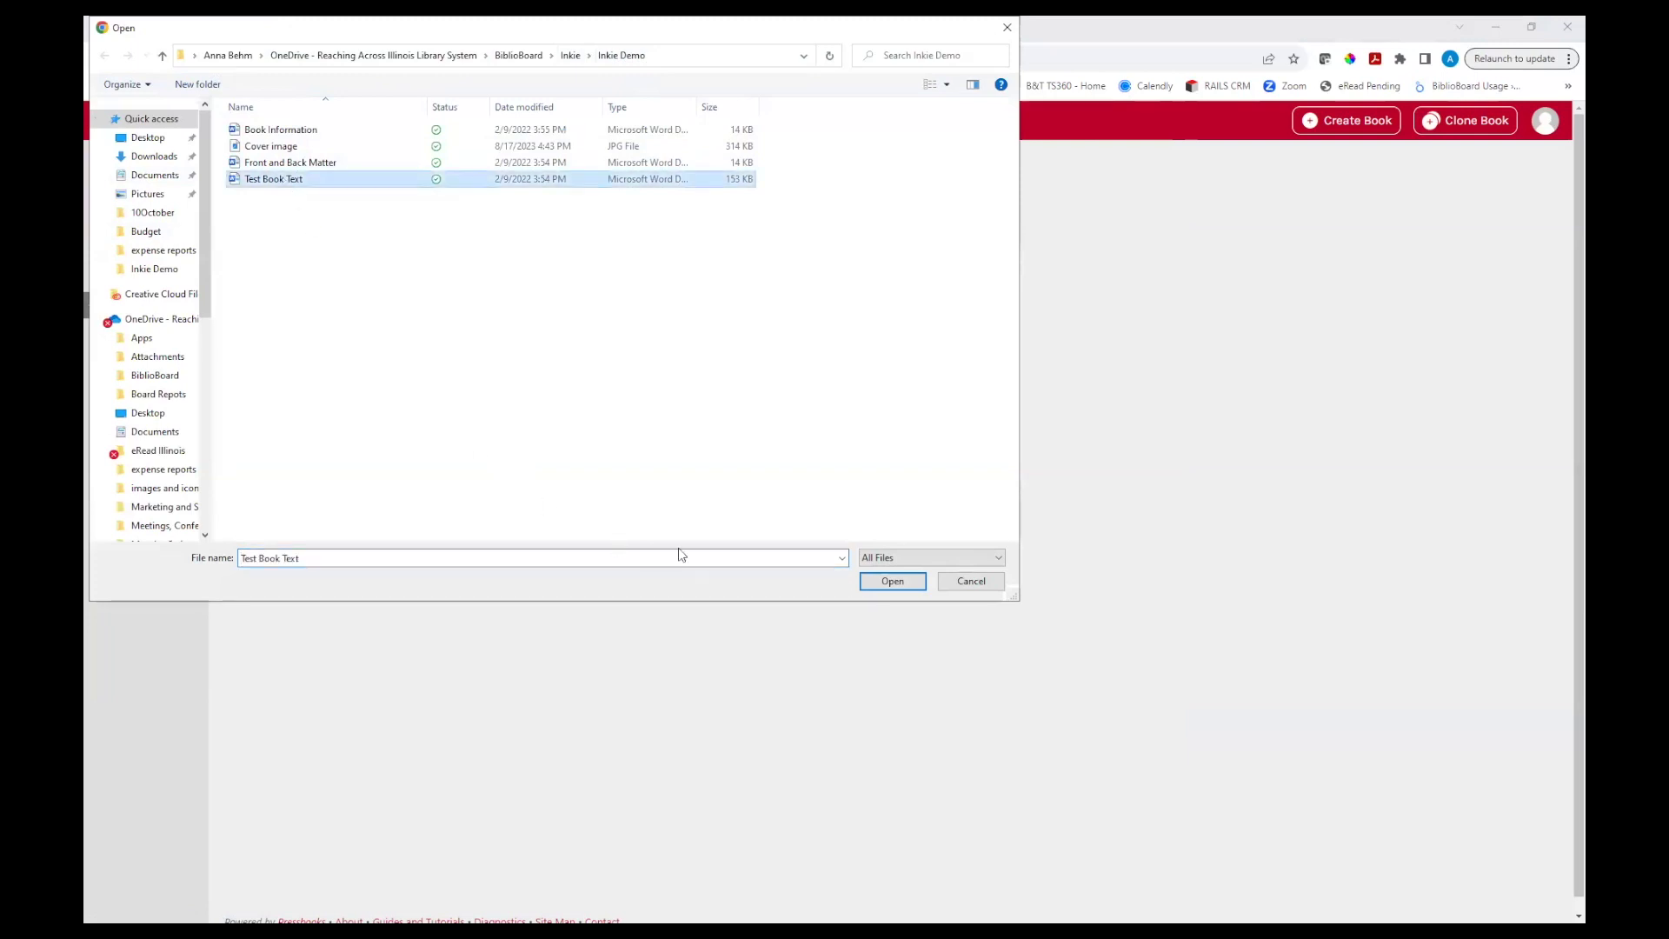
click(871, 581)
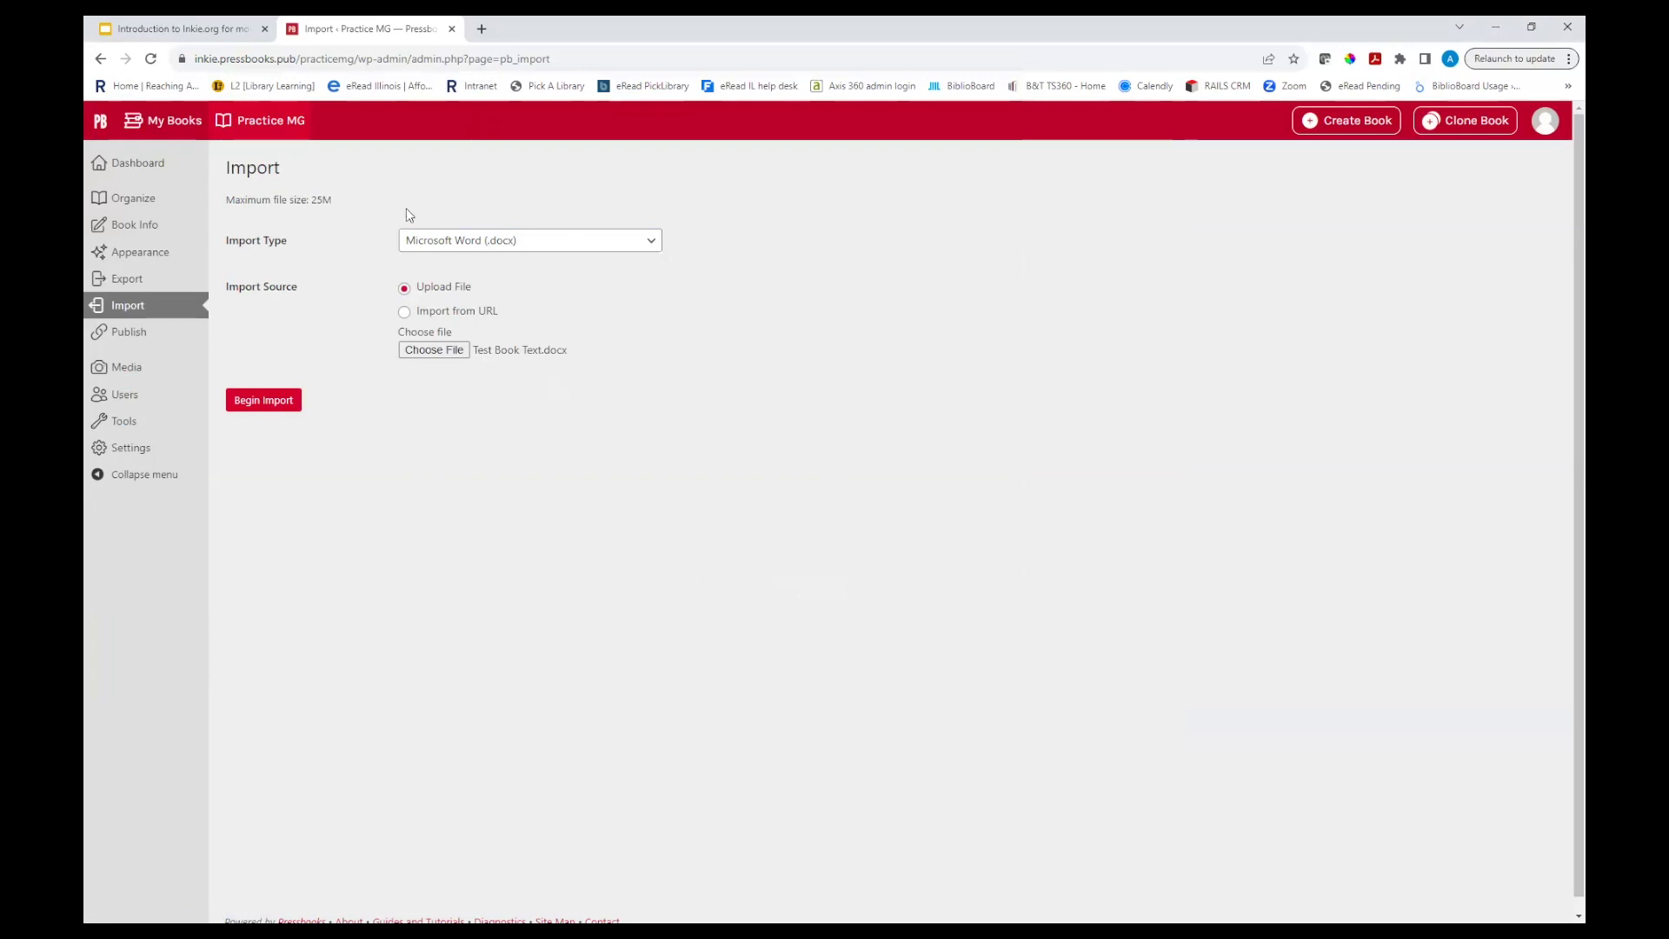
click(274, 405)
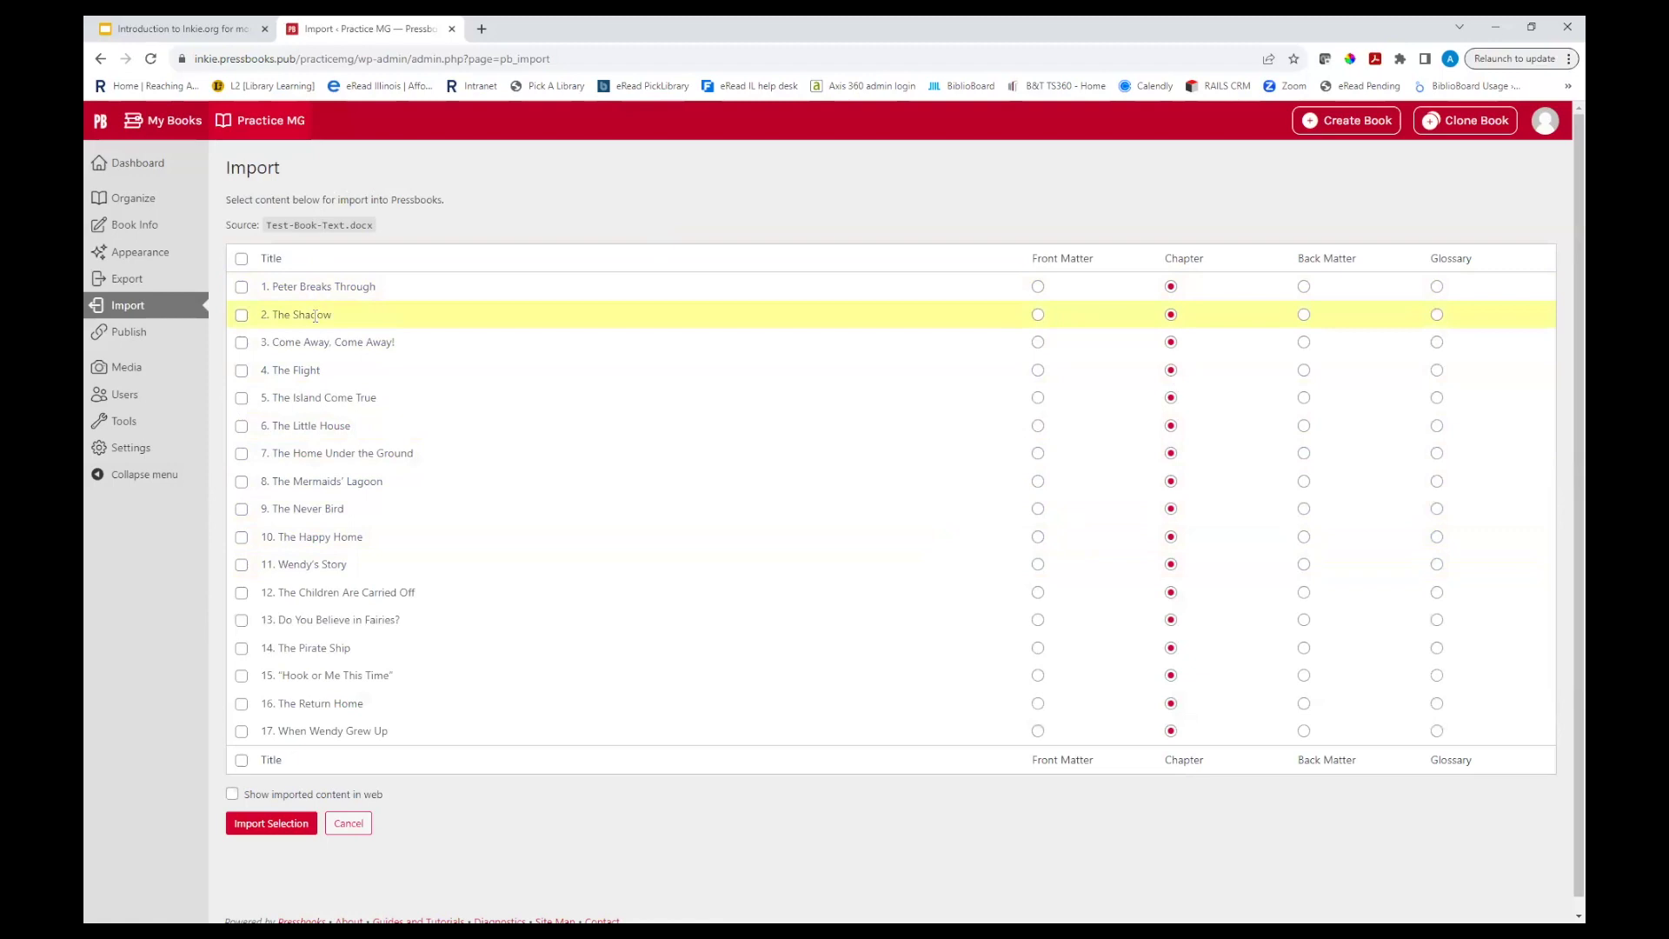
Step: Select all the listed titles as chapters and import the selection into the book
click(242, 262)
scroll(348, 514, down, 1)
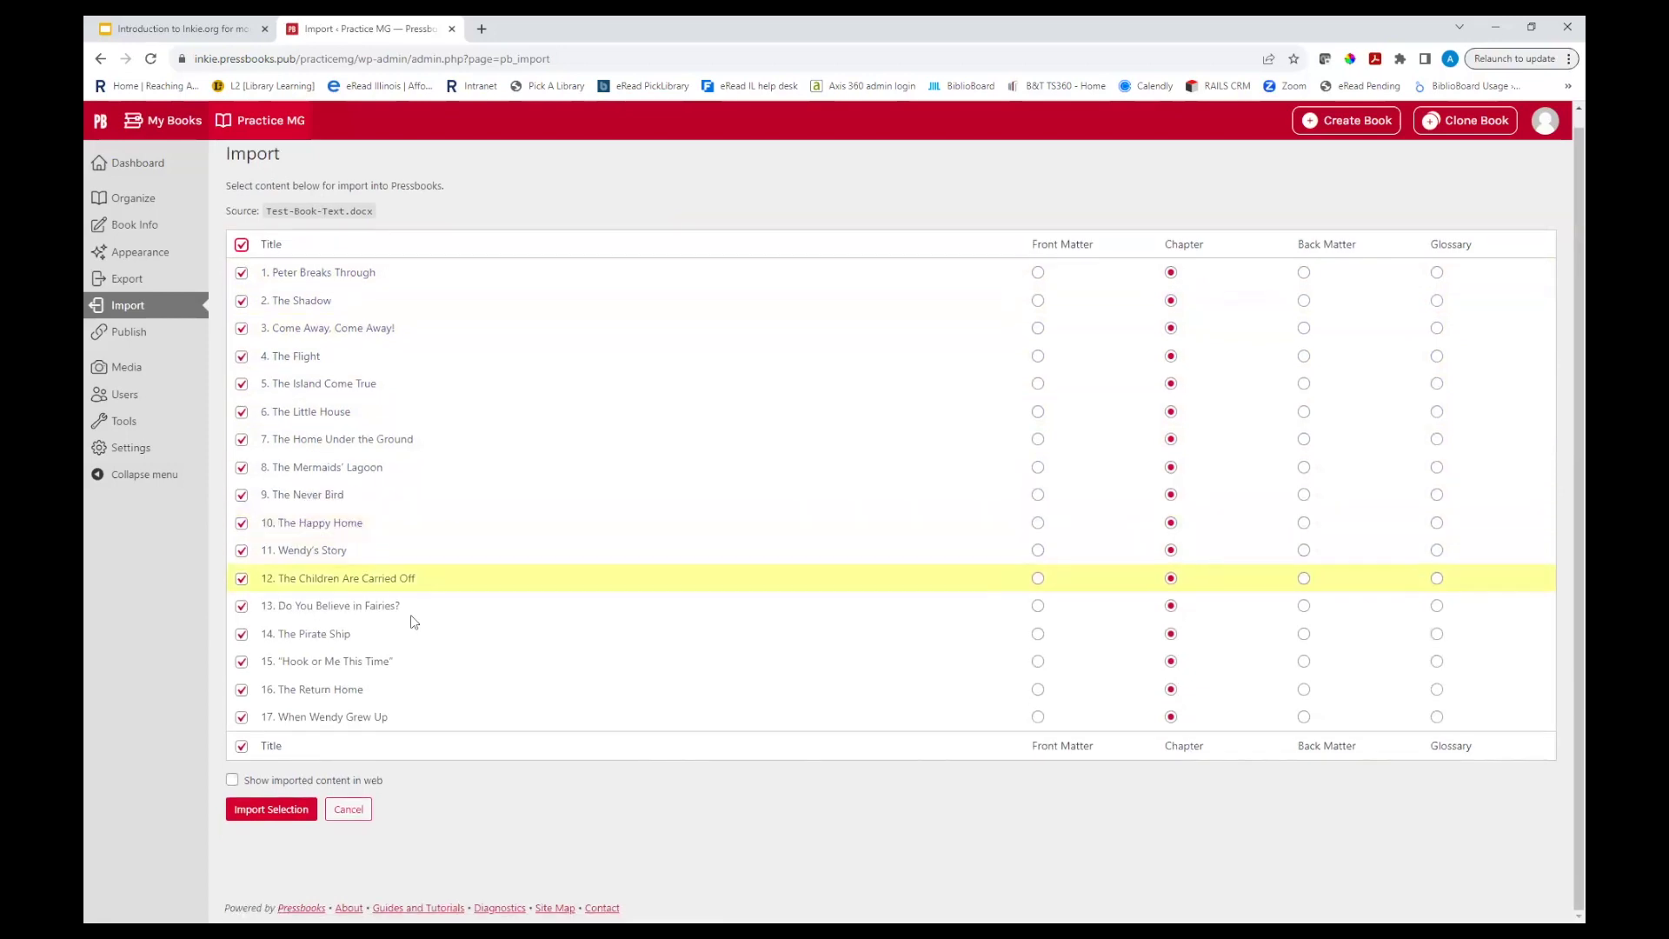
click(246, 809)
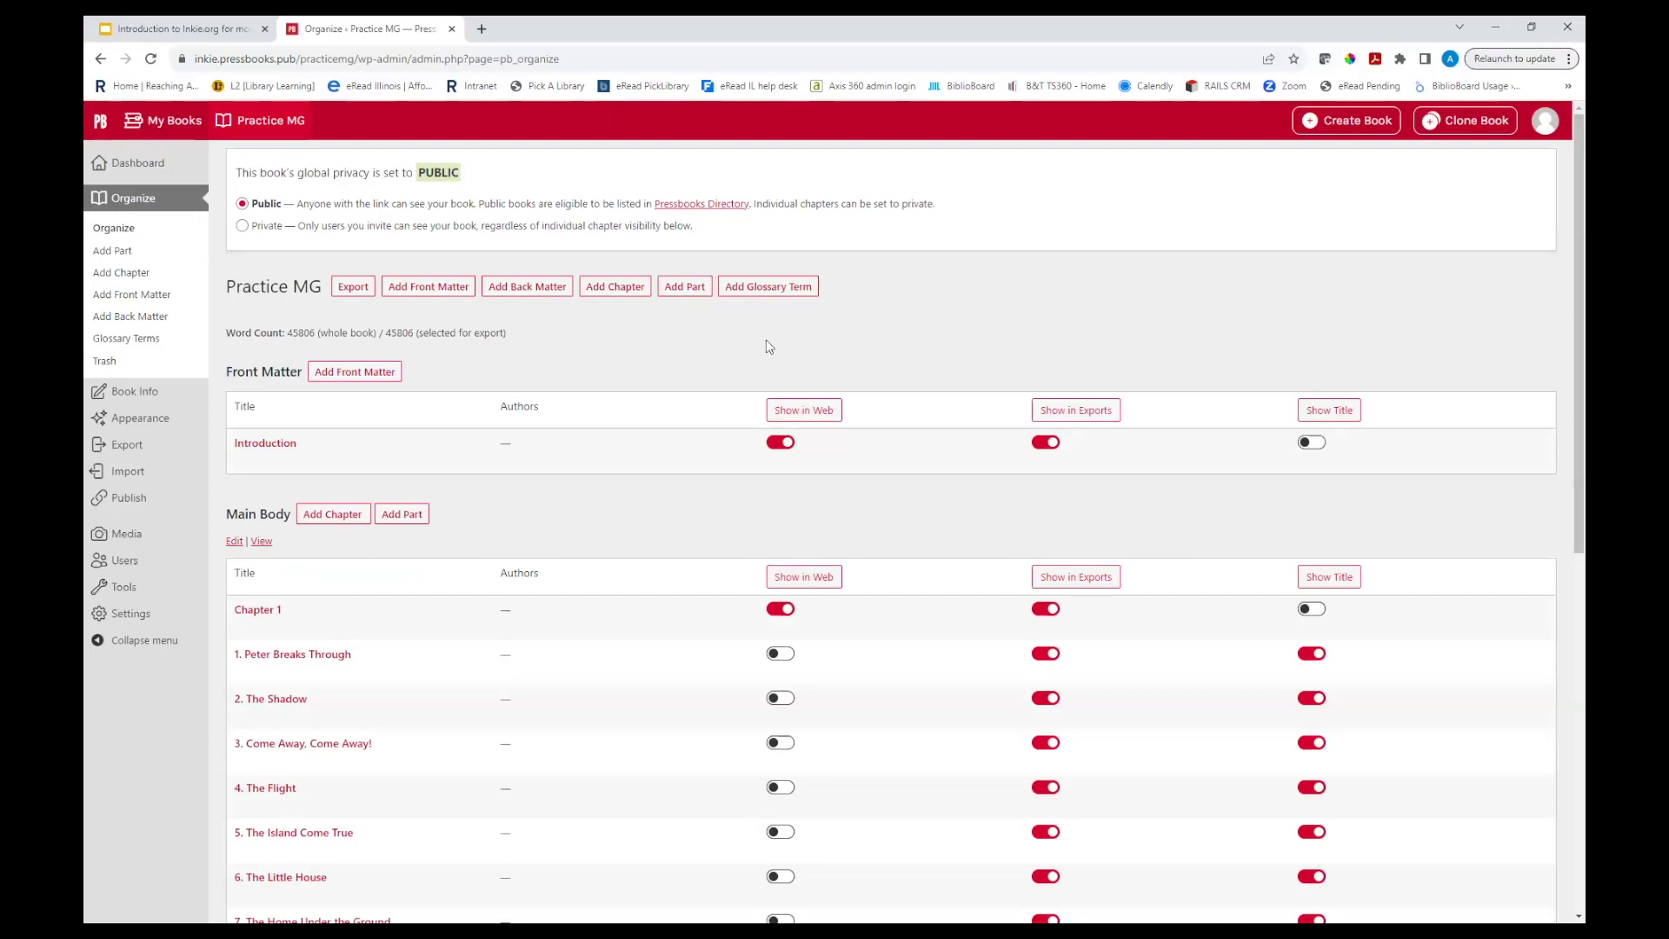
Step: Examine the book's organization, from the front matter through the imported main body chapters to the back matter
scroll(766, 346, down, 2)
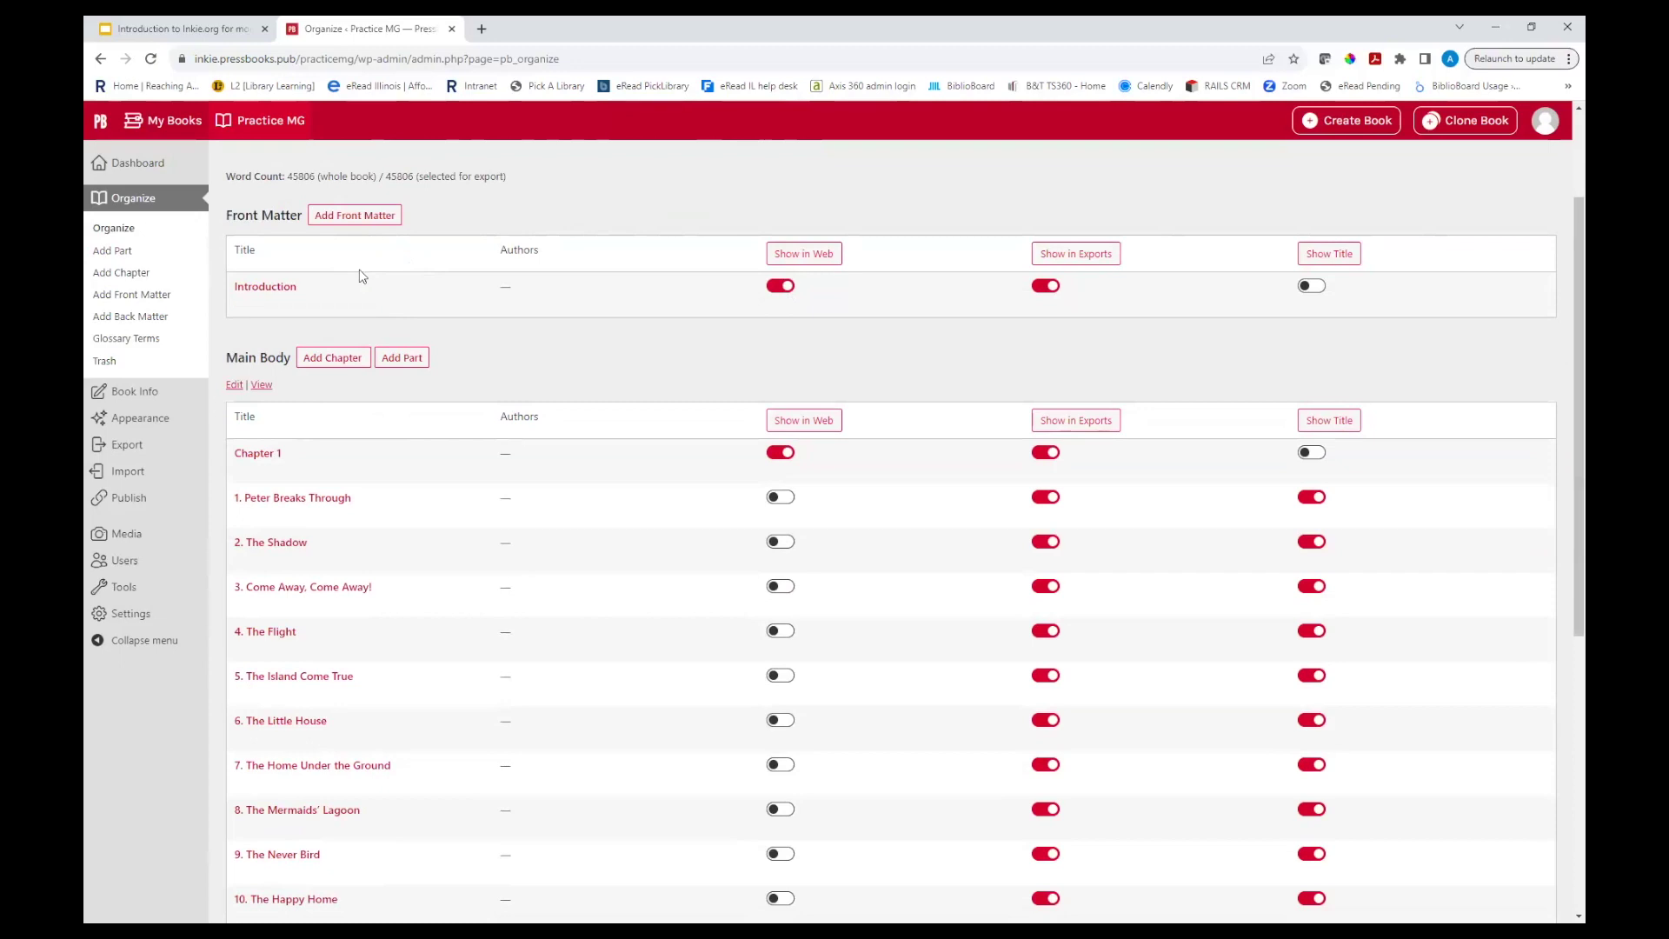
scroll(363, 276, down, 2)
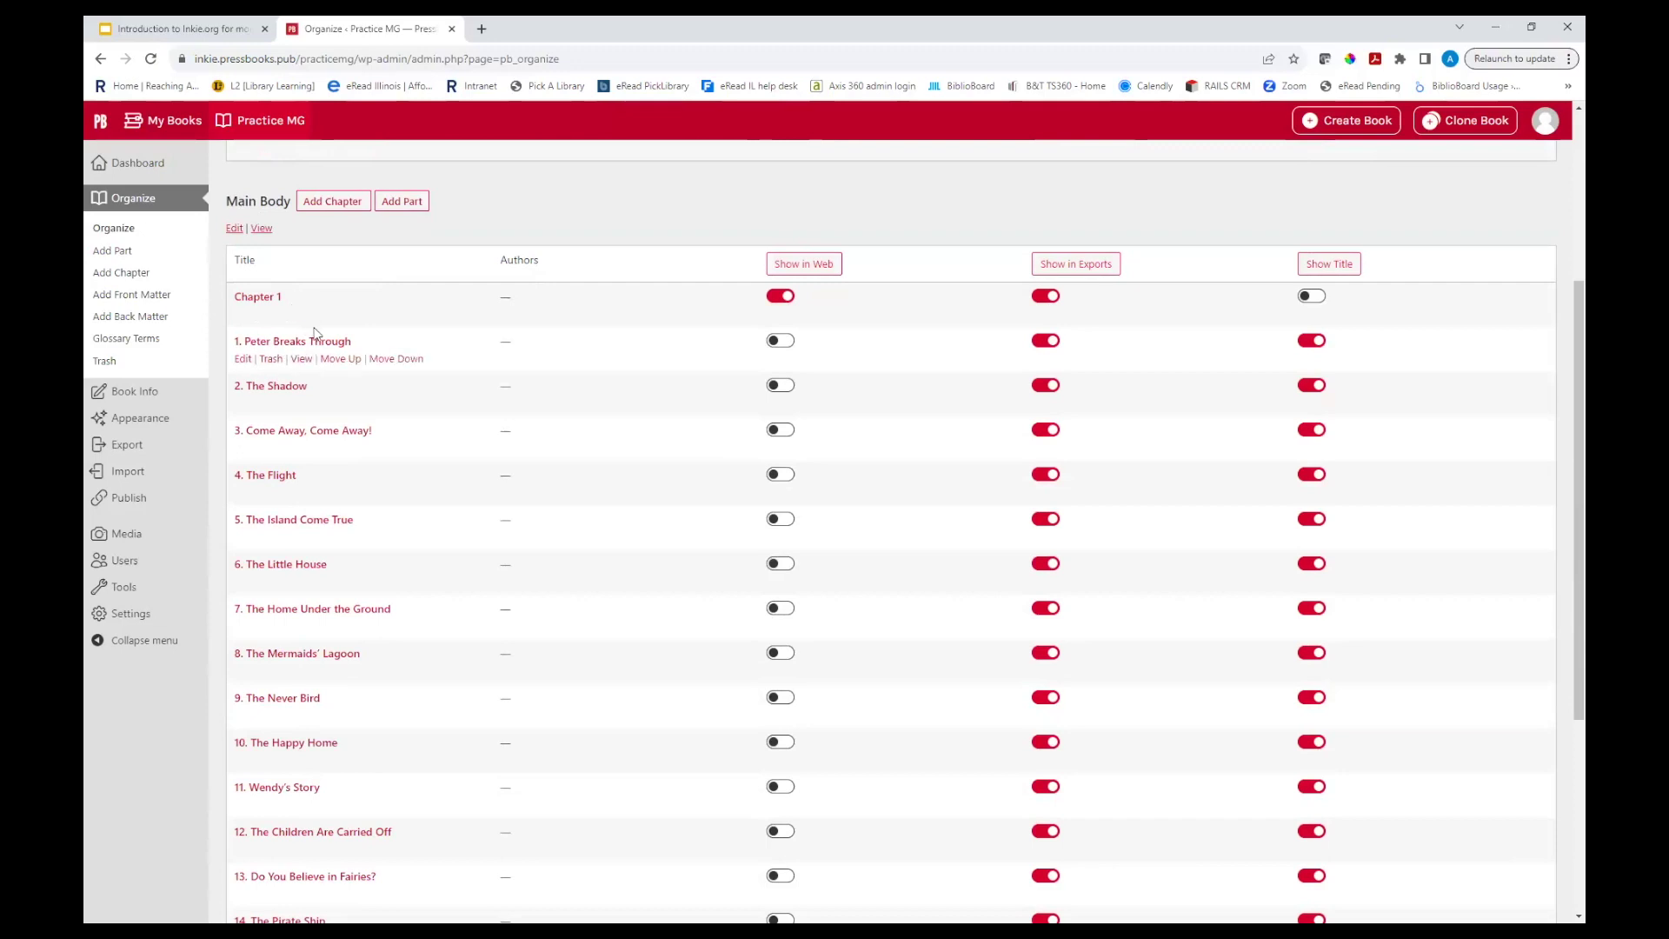
scroll(310, 378, down, 1)
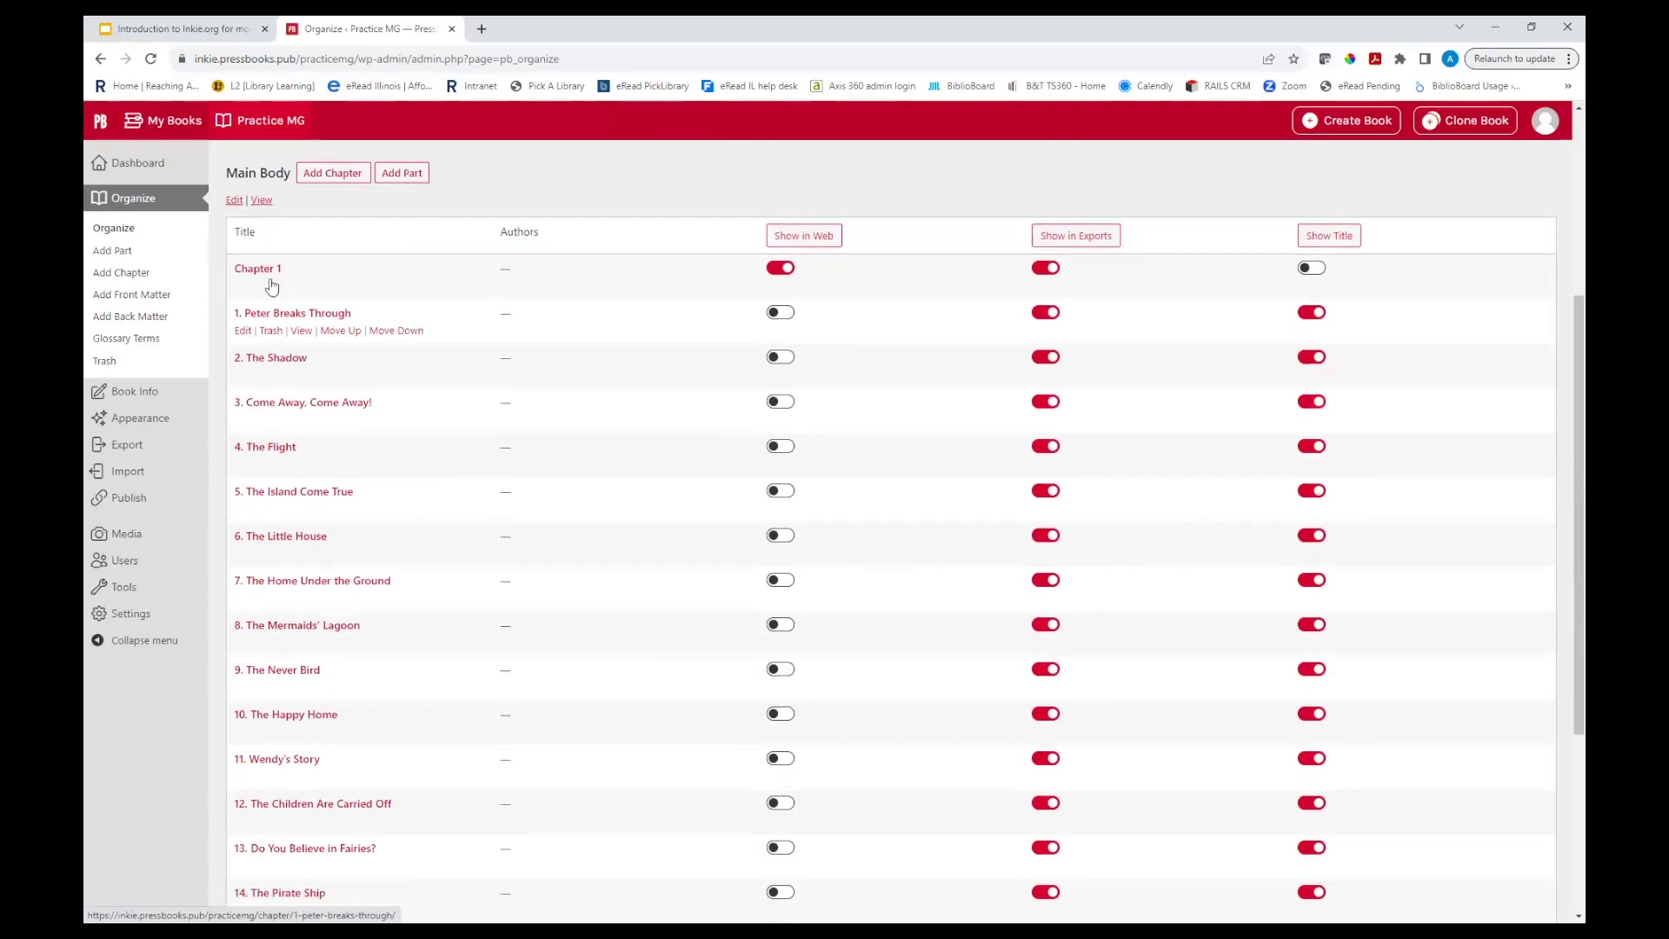
scroll(304, 335, down, 2)
scroll(366, 397, down, 3)
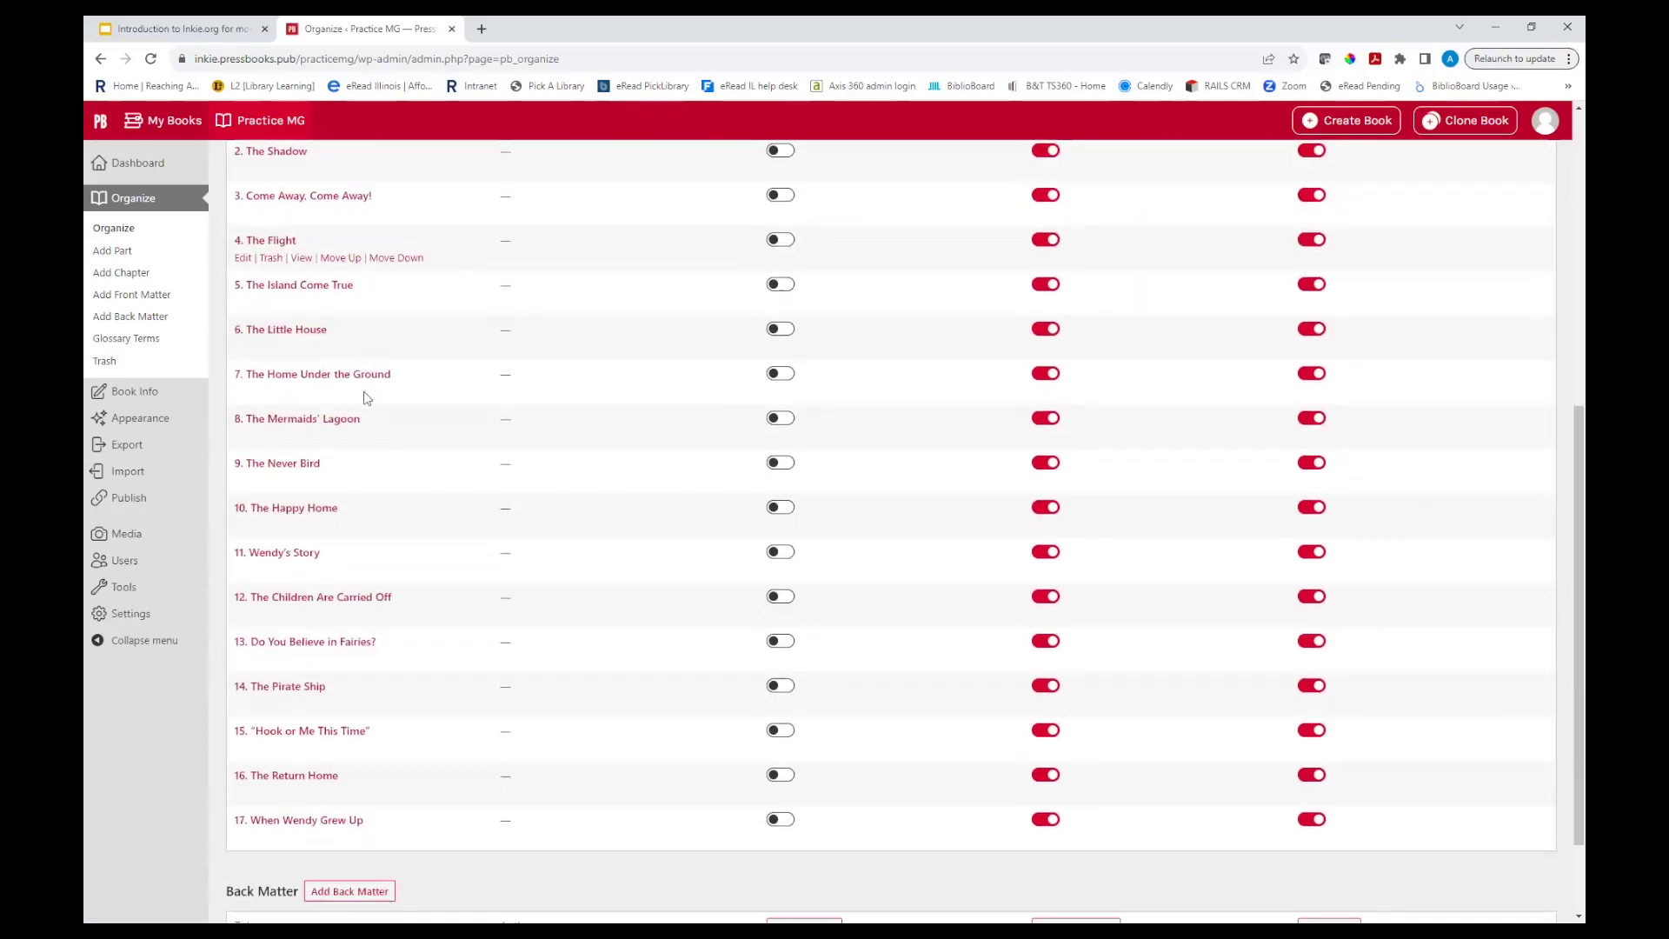
scroll(484, 711, down, 1)
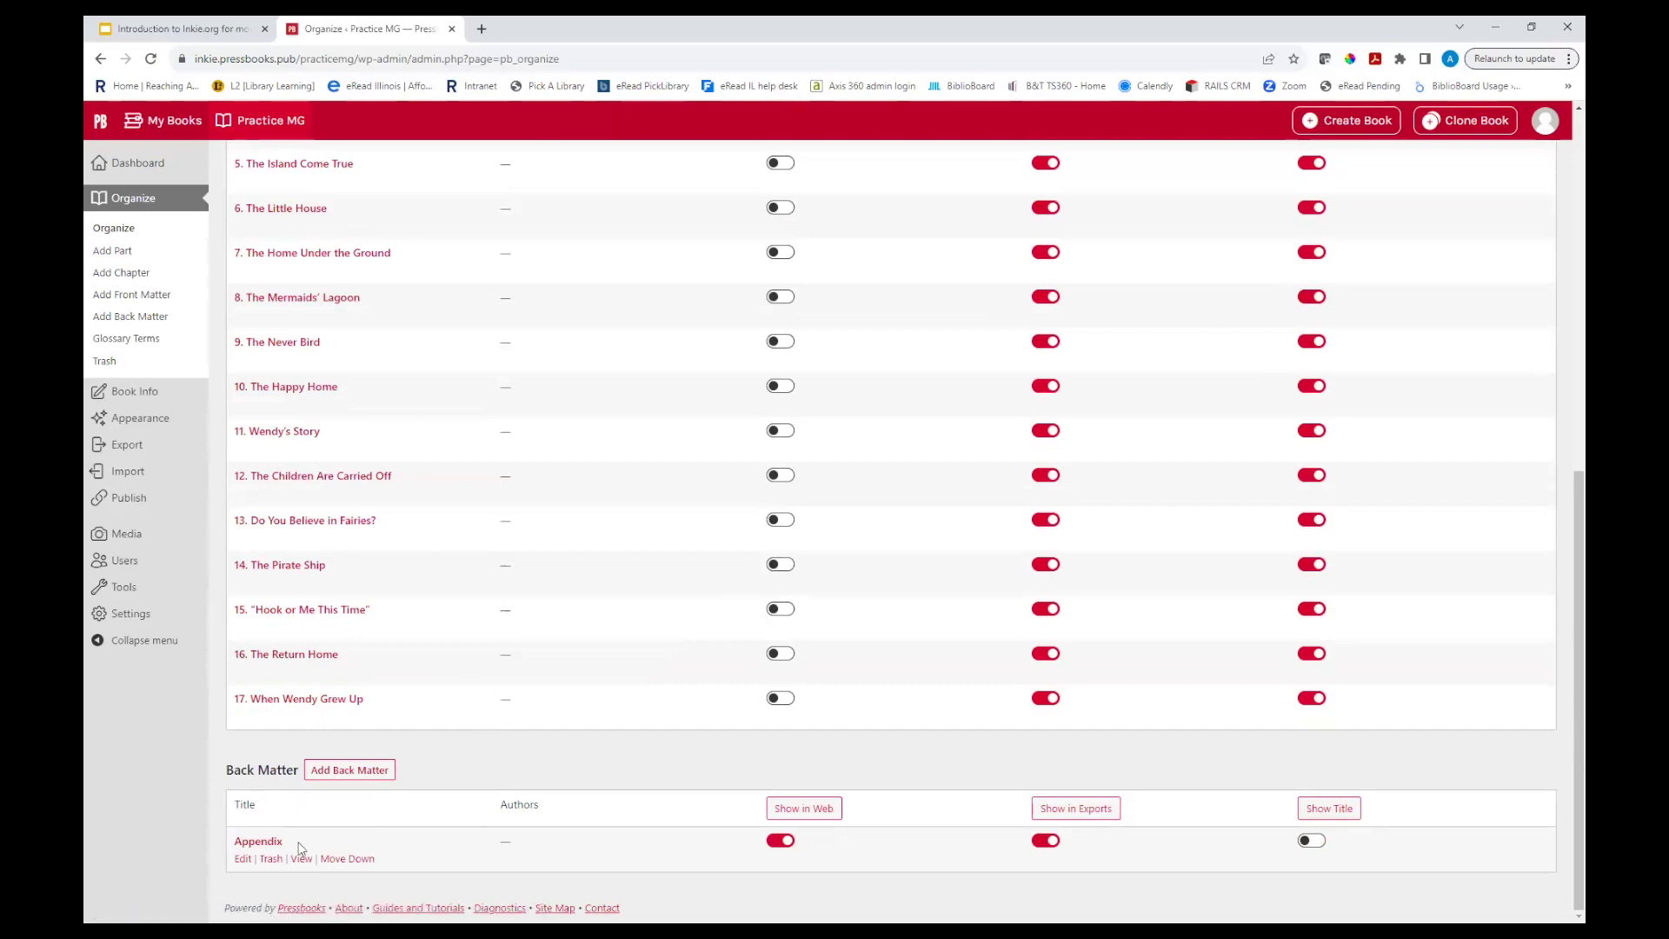
scroll(481, 753, up, 3)
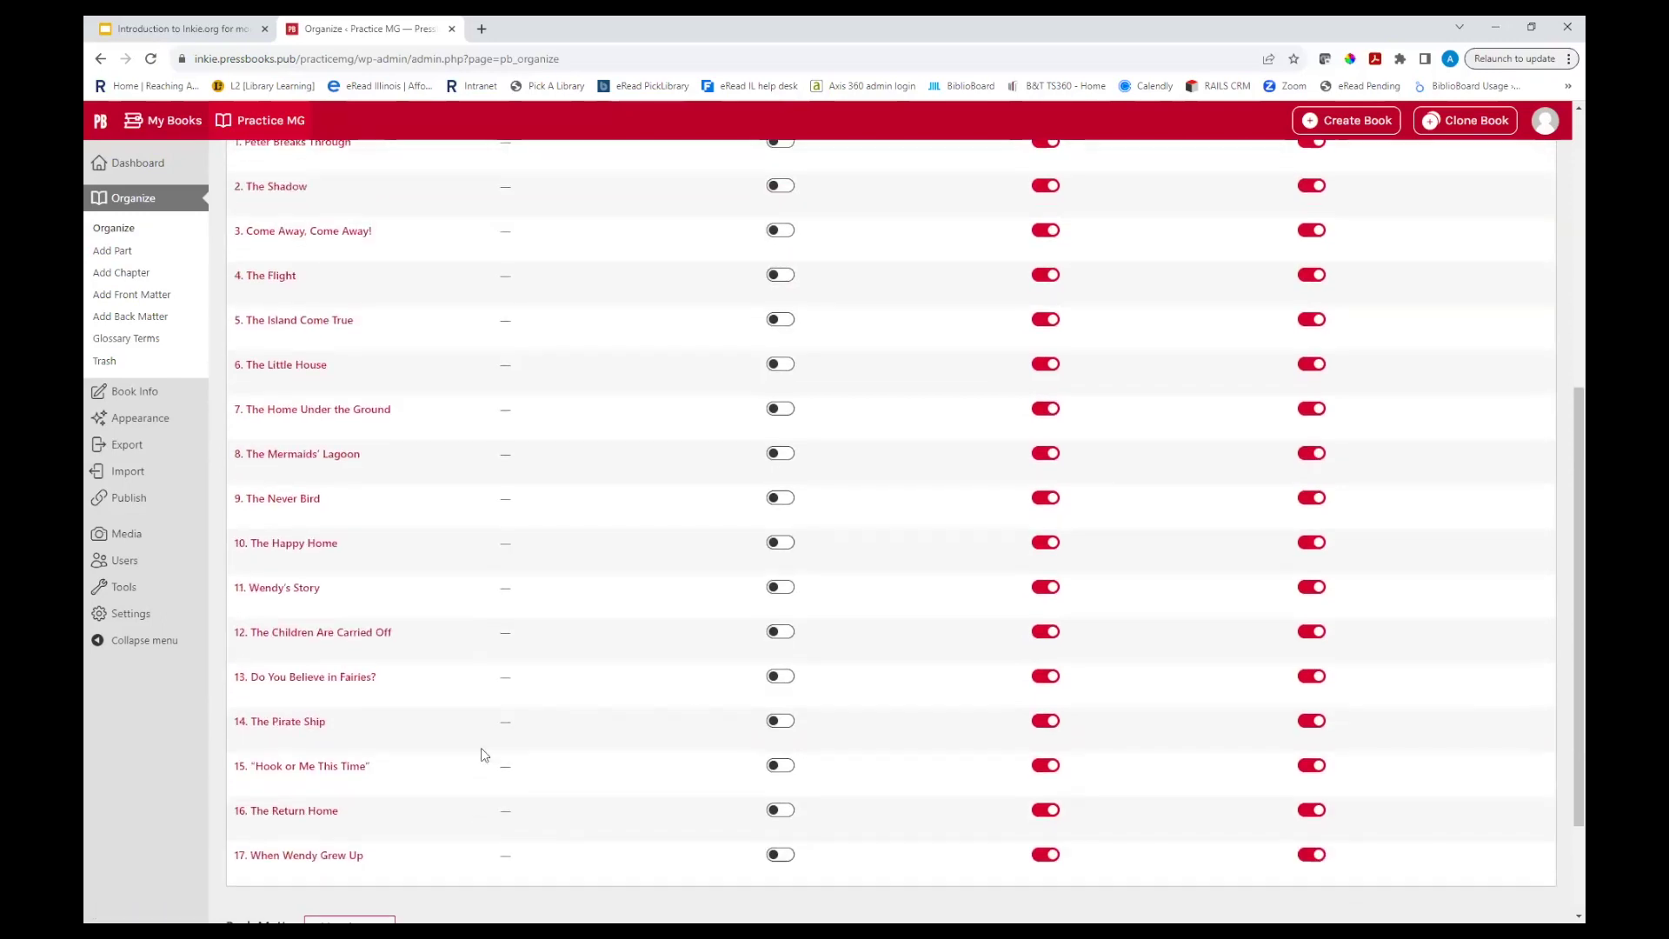
scroll(484, 754, up, 2)
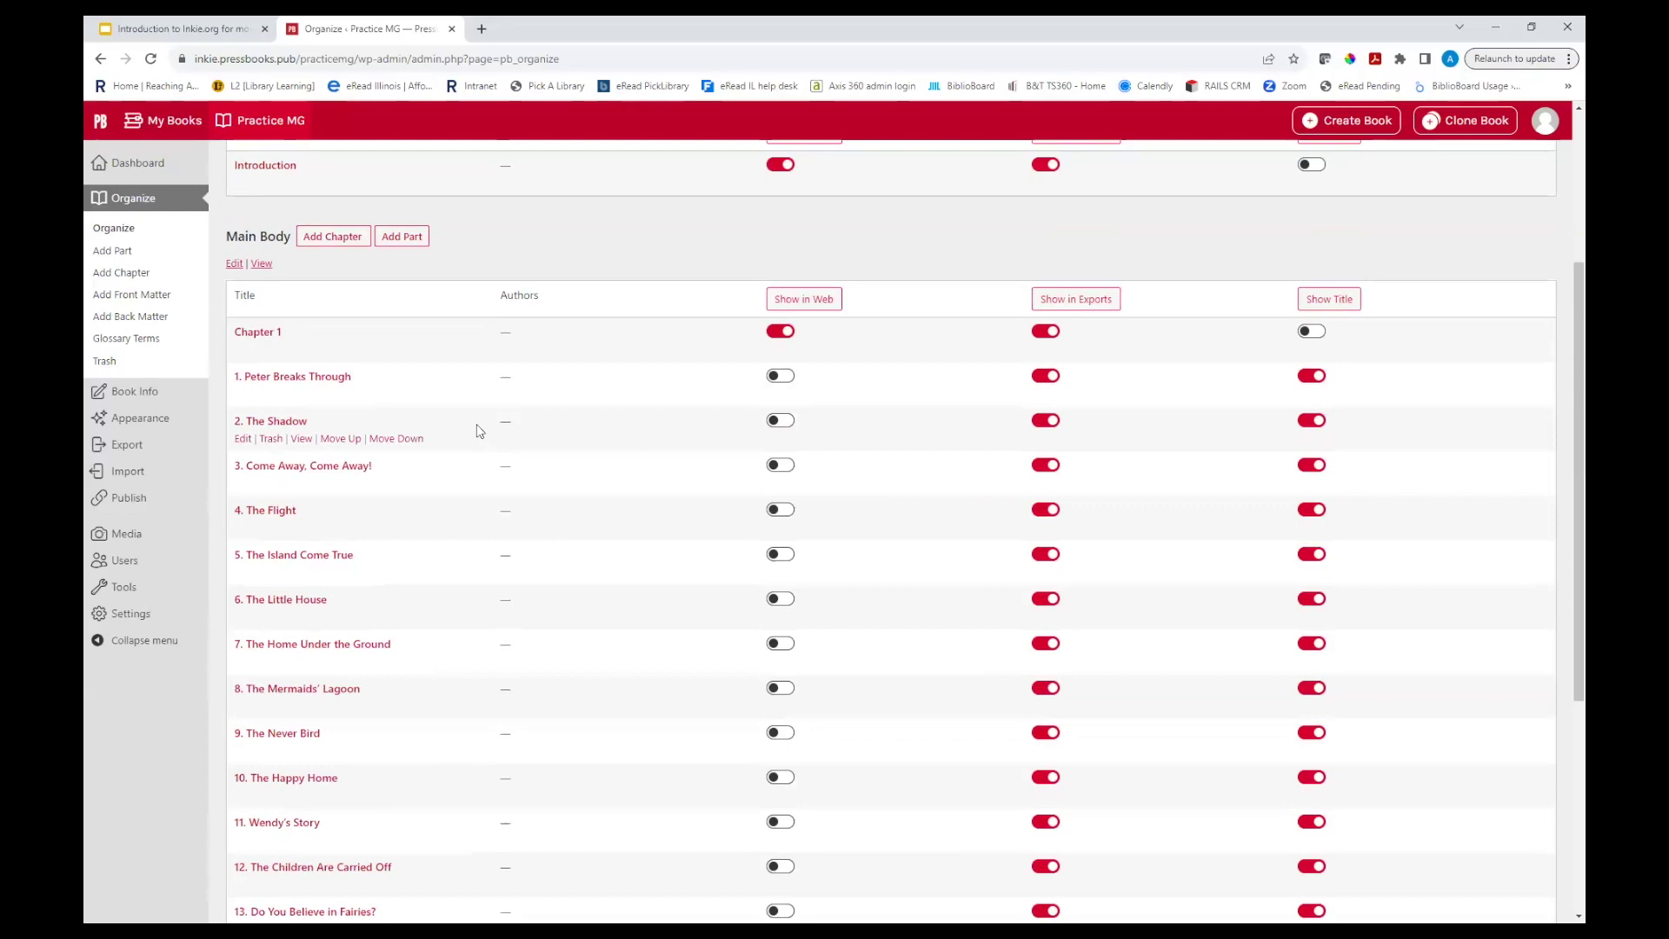
scroll(398, 467, down, 1)
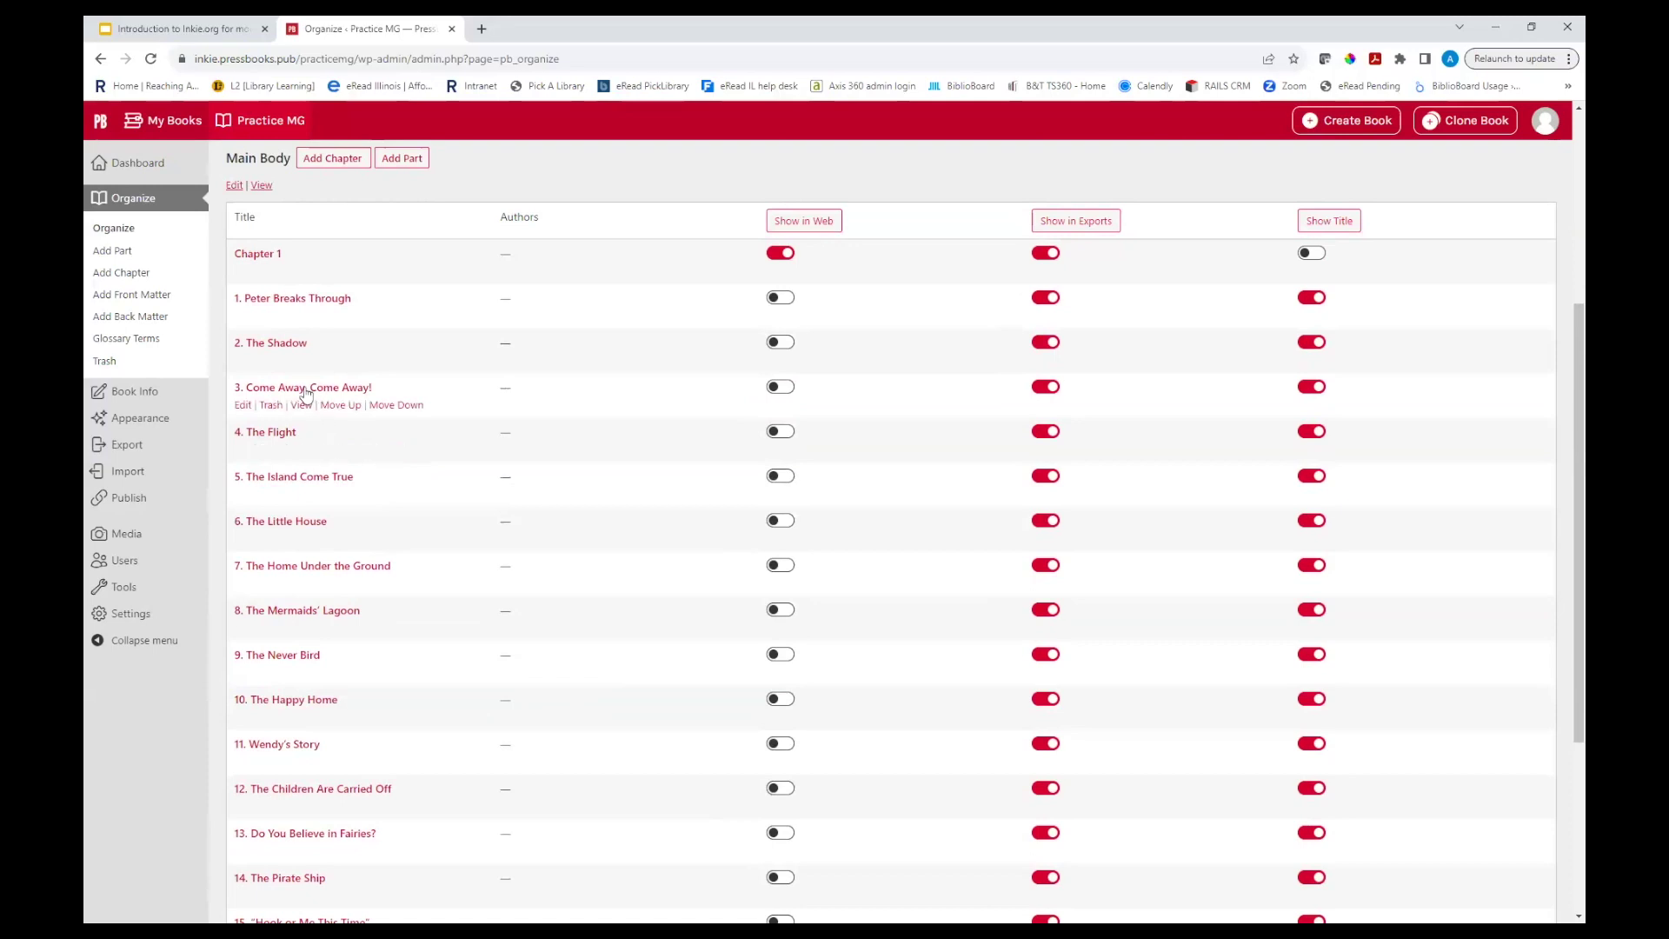
Step: Open the chapter "6. The Little House" for editing and insert a blank paragraph after "They all whipped off their caps."
click(259, 525)
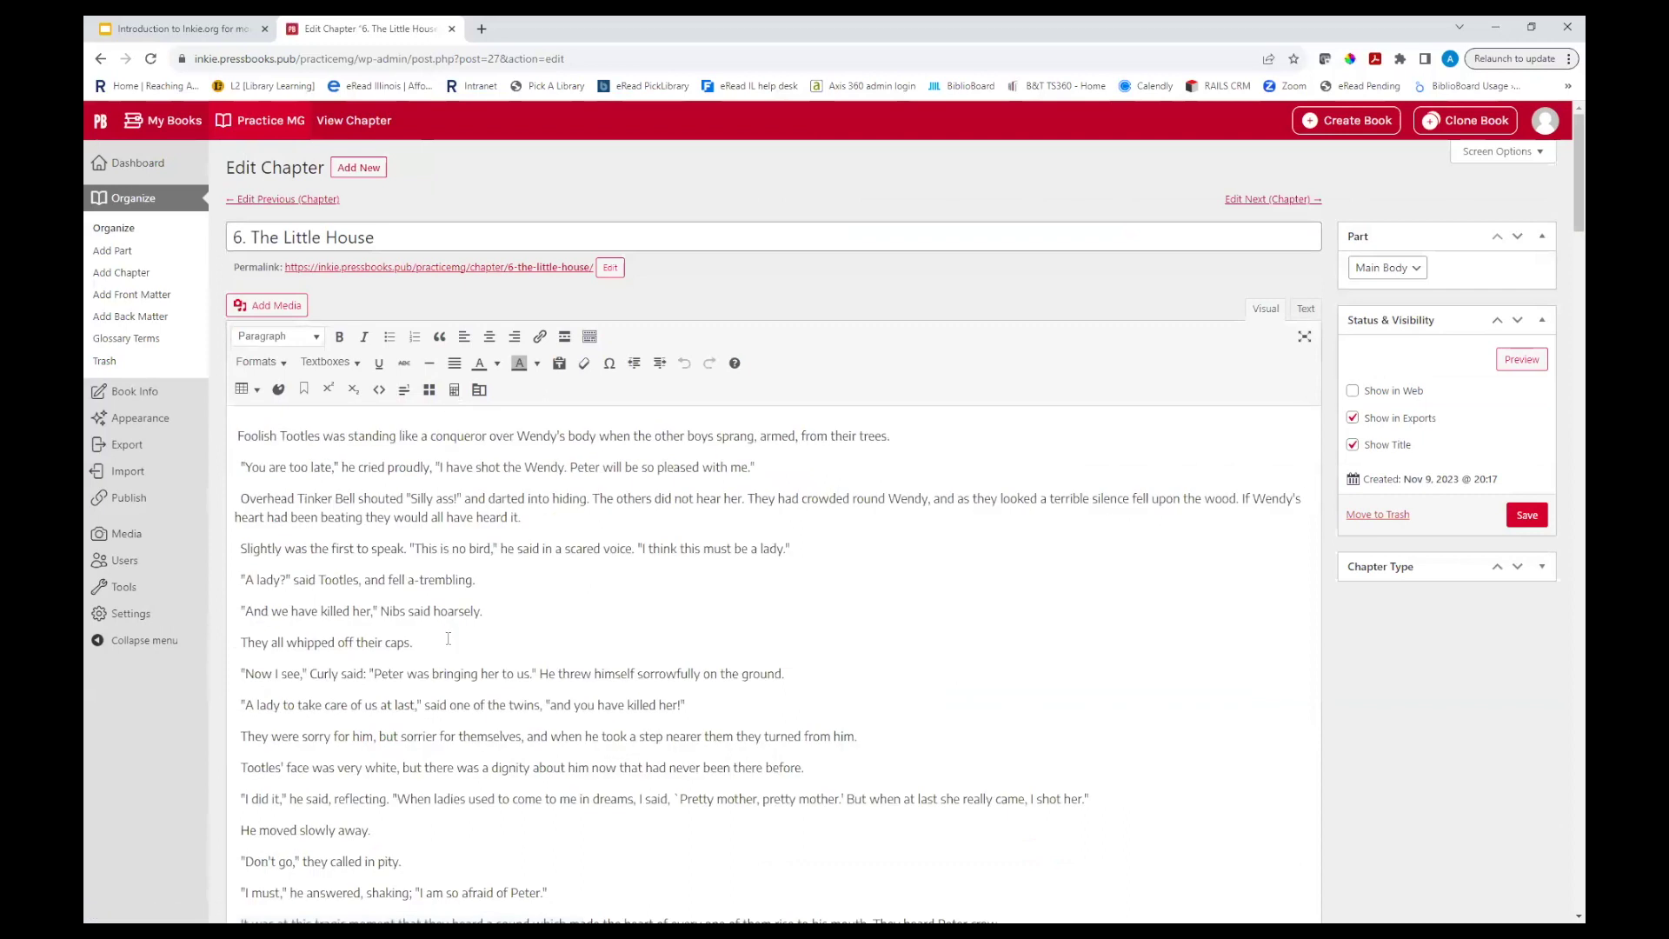
scroll(469, 583, down, 3)
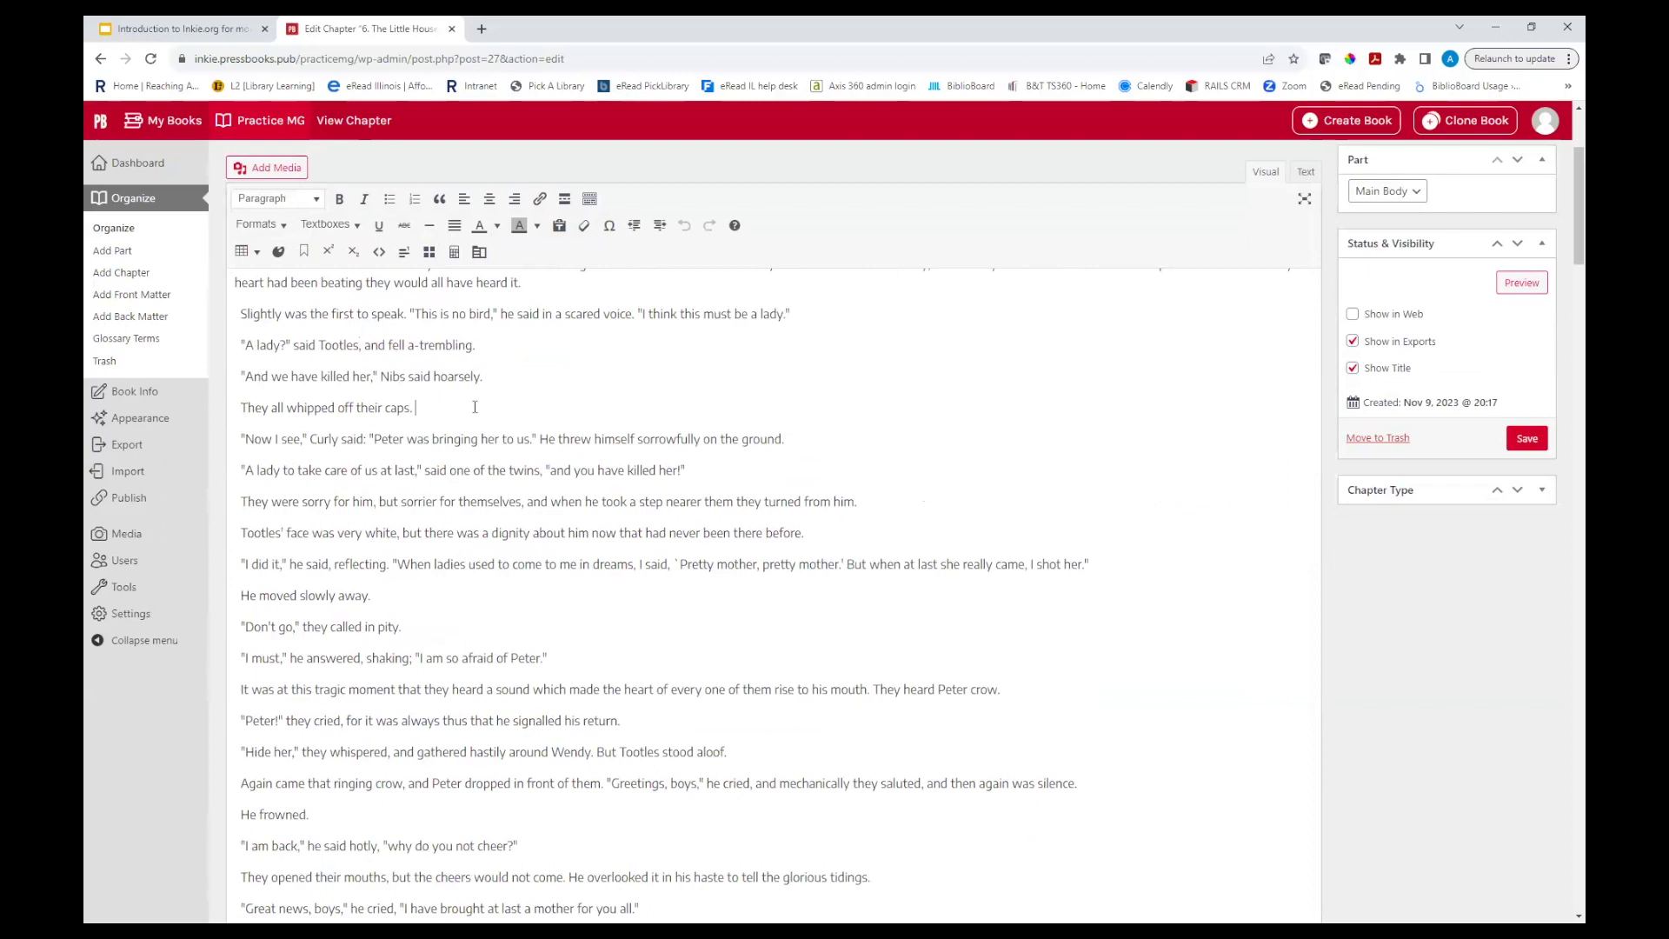
key(Return)
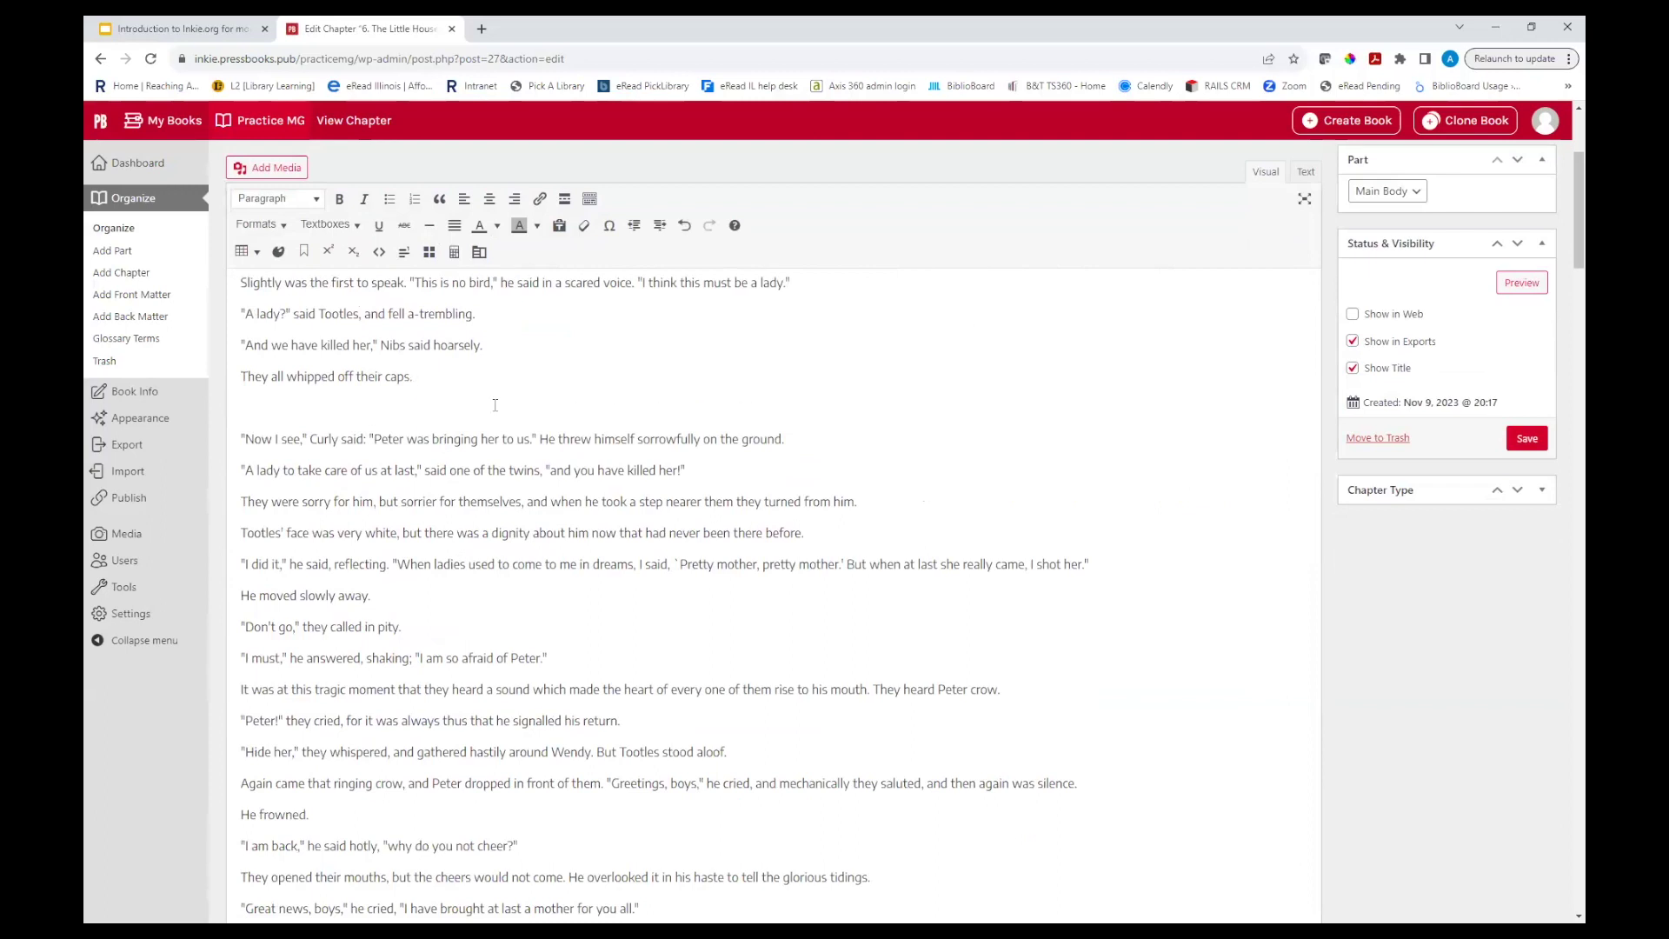
Step: Try out the text "New cool things" in the blank paragraph of the chapter and erase it
text(New cool things)
key(BackSpace)
key(BackSpace)
key(BackSpace)
key(BackSpace)
key(BackSpace)
key(BackSpace)
key(BackSpace)
key(BackSpace)
key(BackSpace)
key(BackSpace)
key(BackSpace)
key(BackSpace)
key(BackSpace)
key(BackSpace)
key(BackSpace)
Step: Remove the blank paragraph after "They all whipped off their caps." and save the chapter
key(BackSpace)
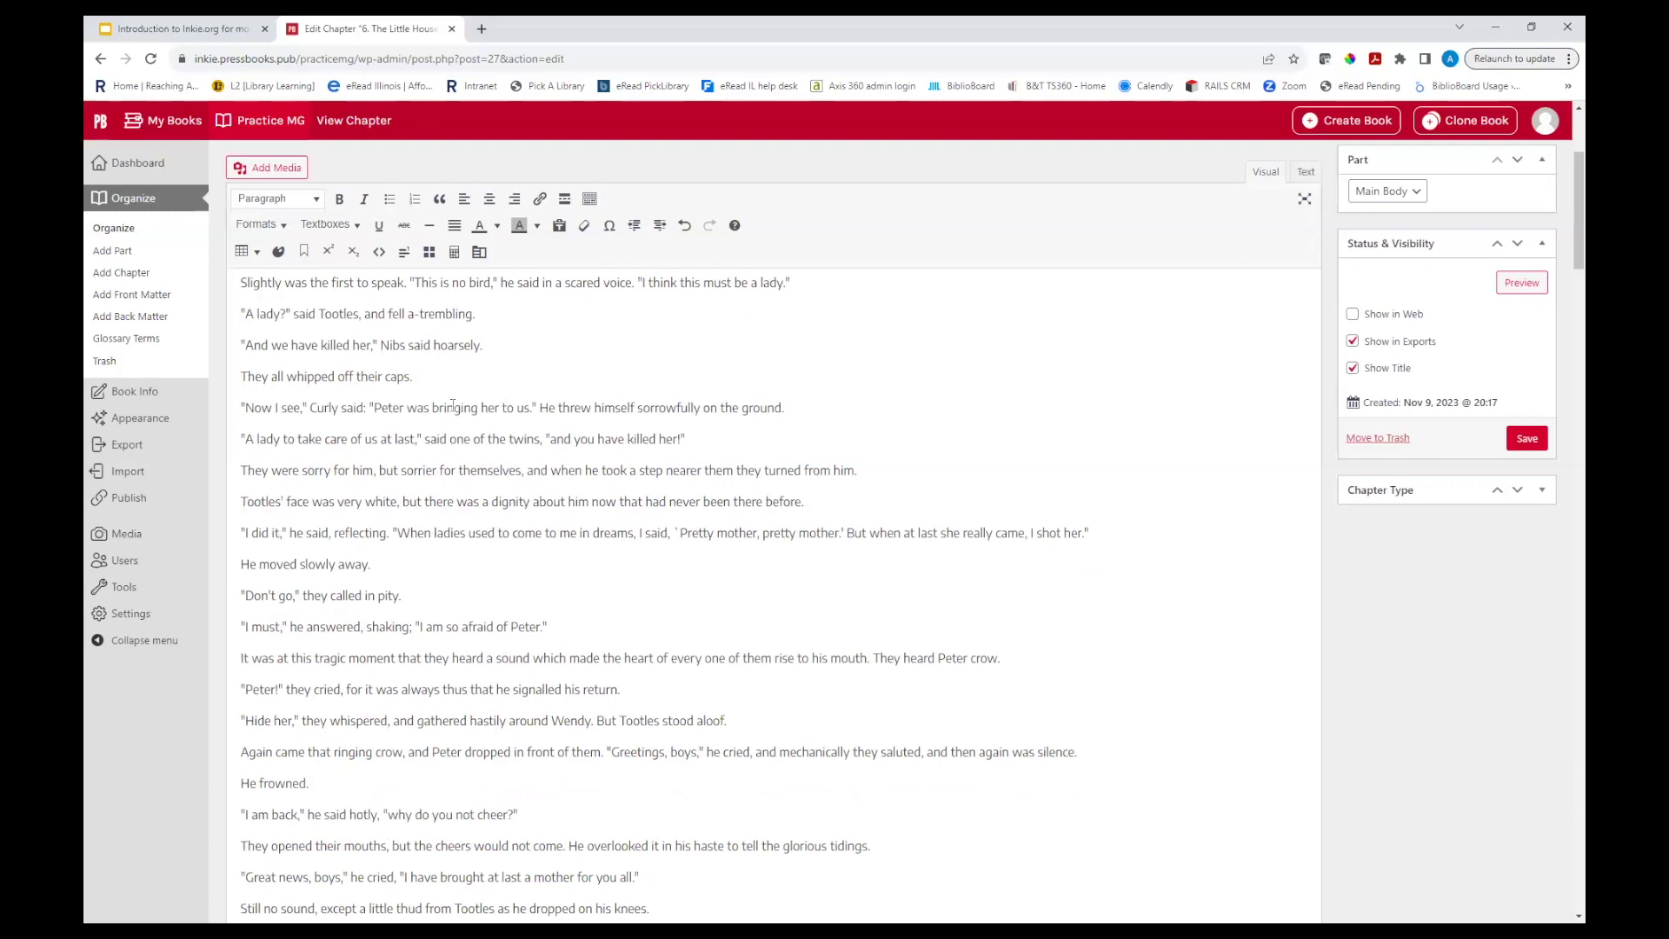
scroll(492, 528, down, 2)
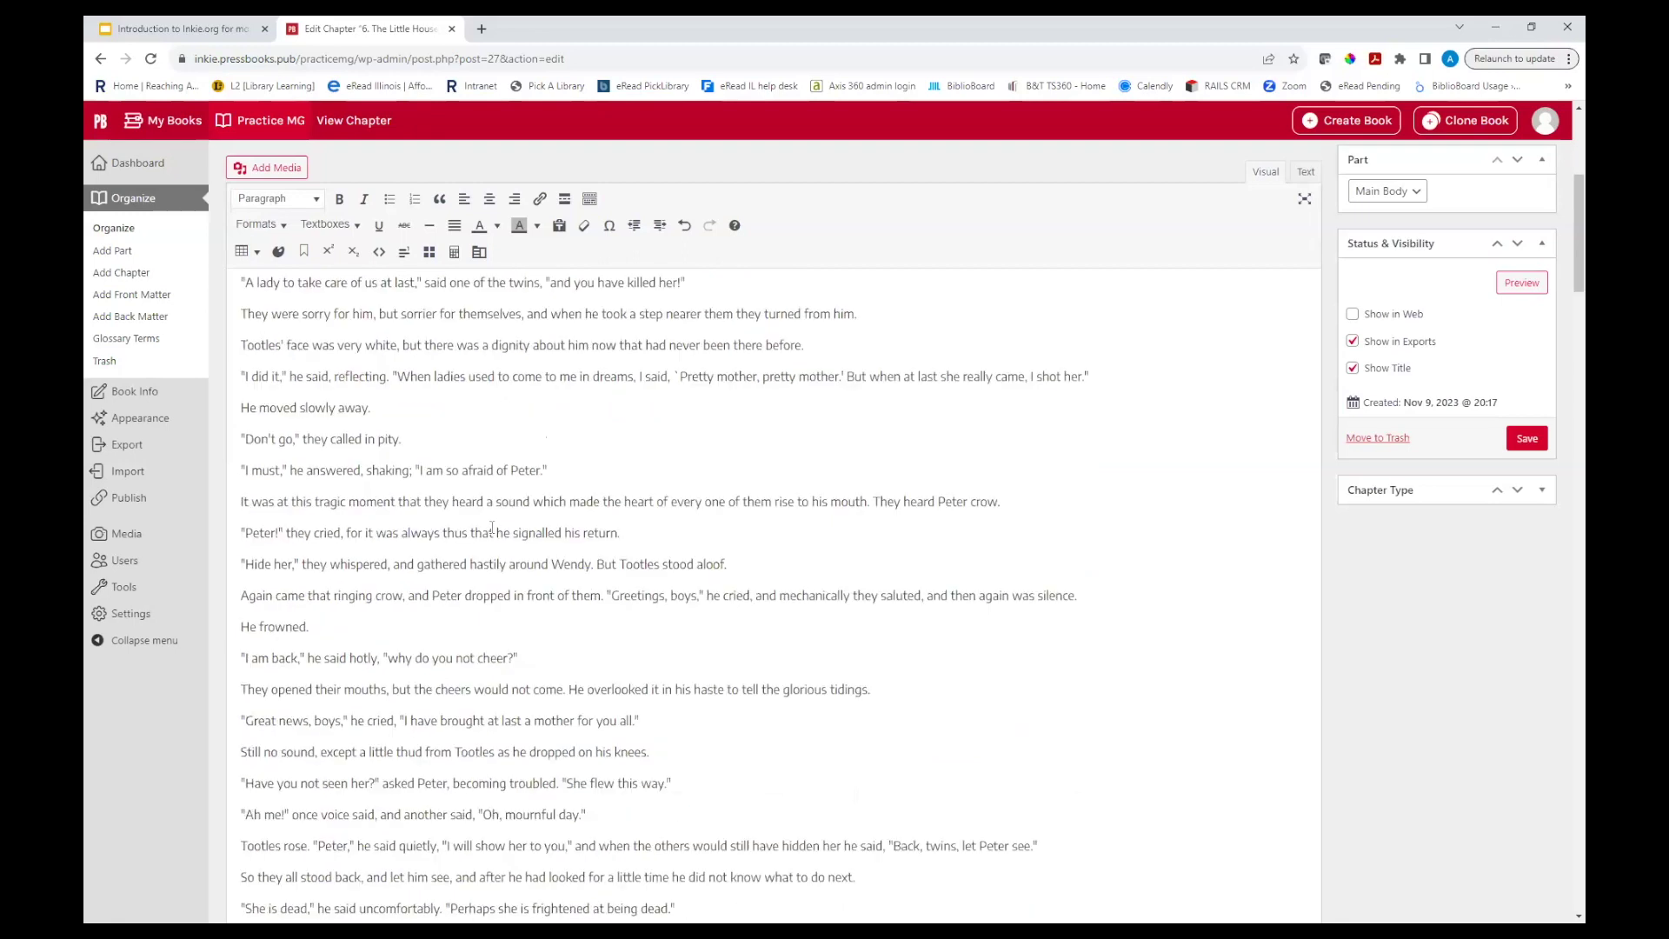
scroll(492, 528, down, 1)
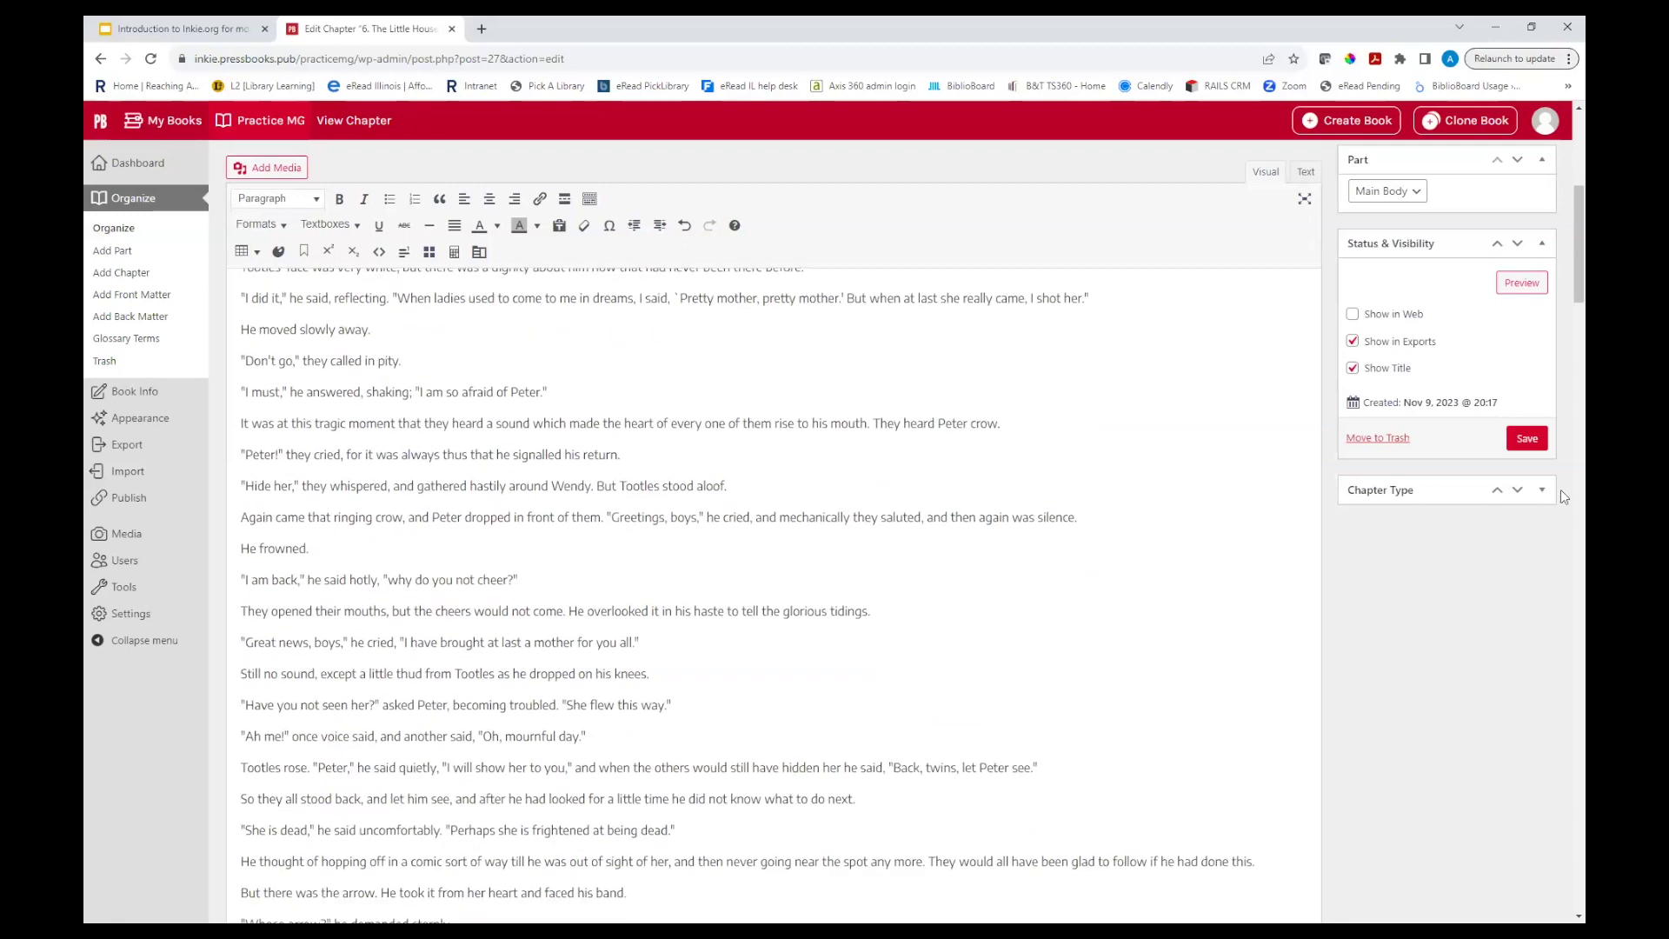
click(1528, 441)
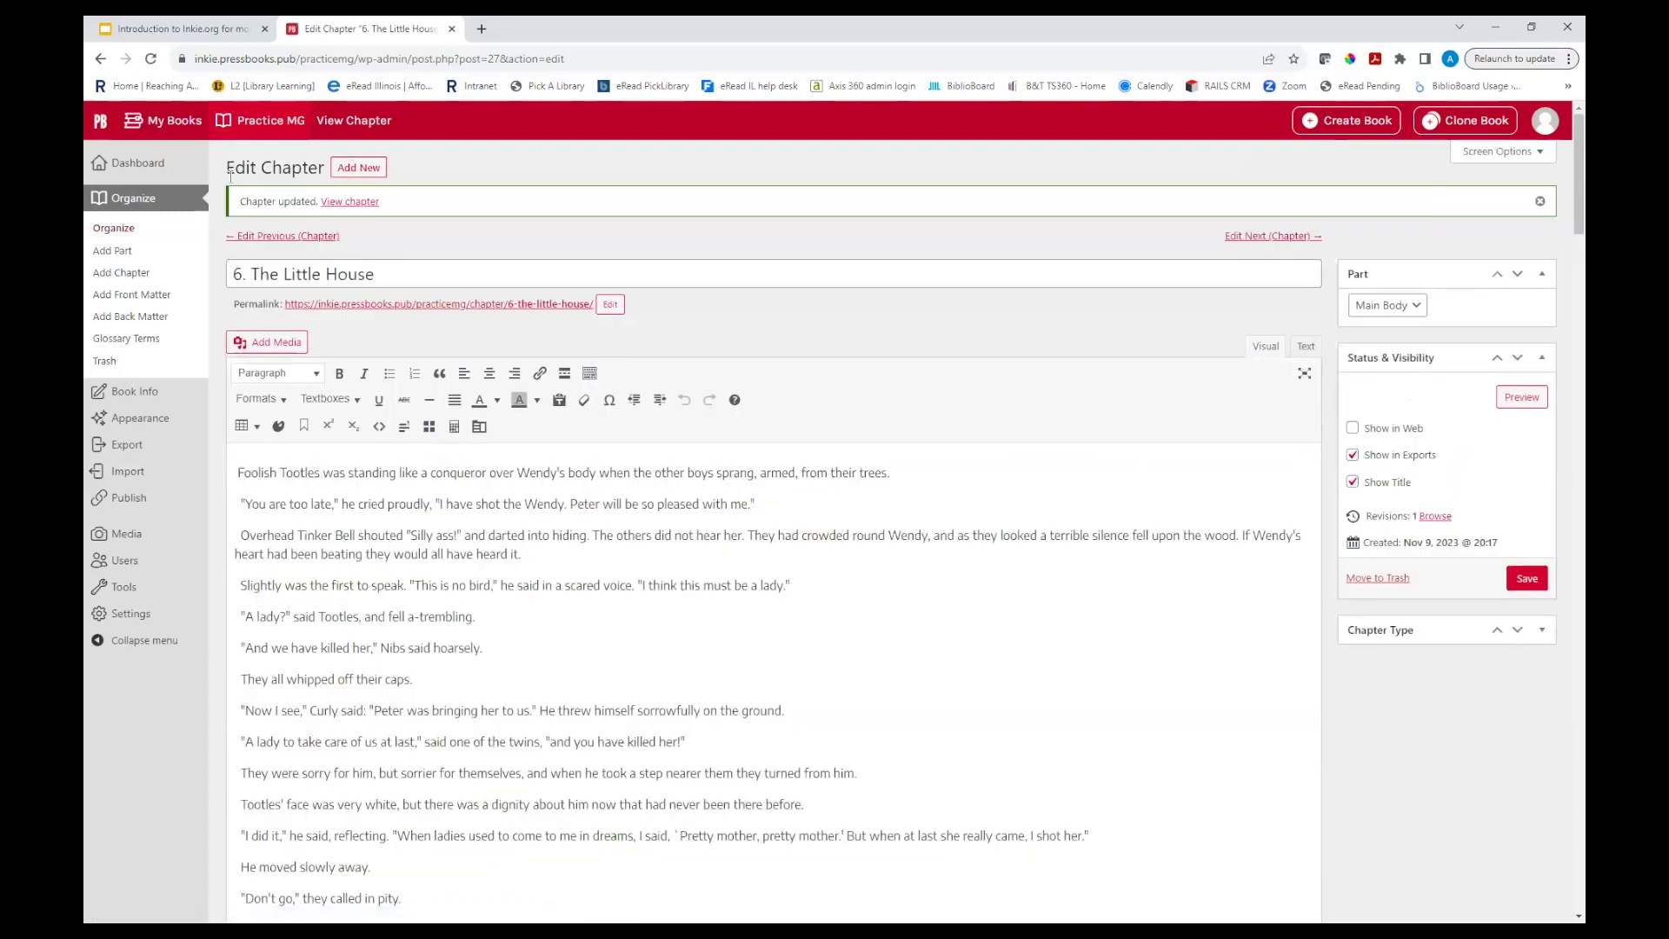
Step: In the book's organization, move the chapter "11. Wendy's Story" up to directly after "8. The Mermaids' Lagoon"
click(123, 232)
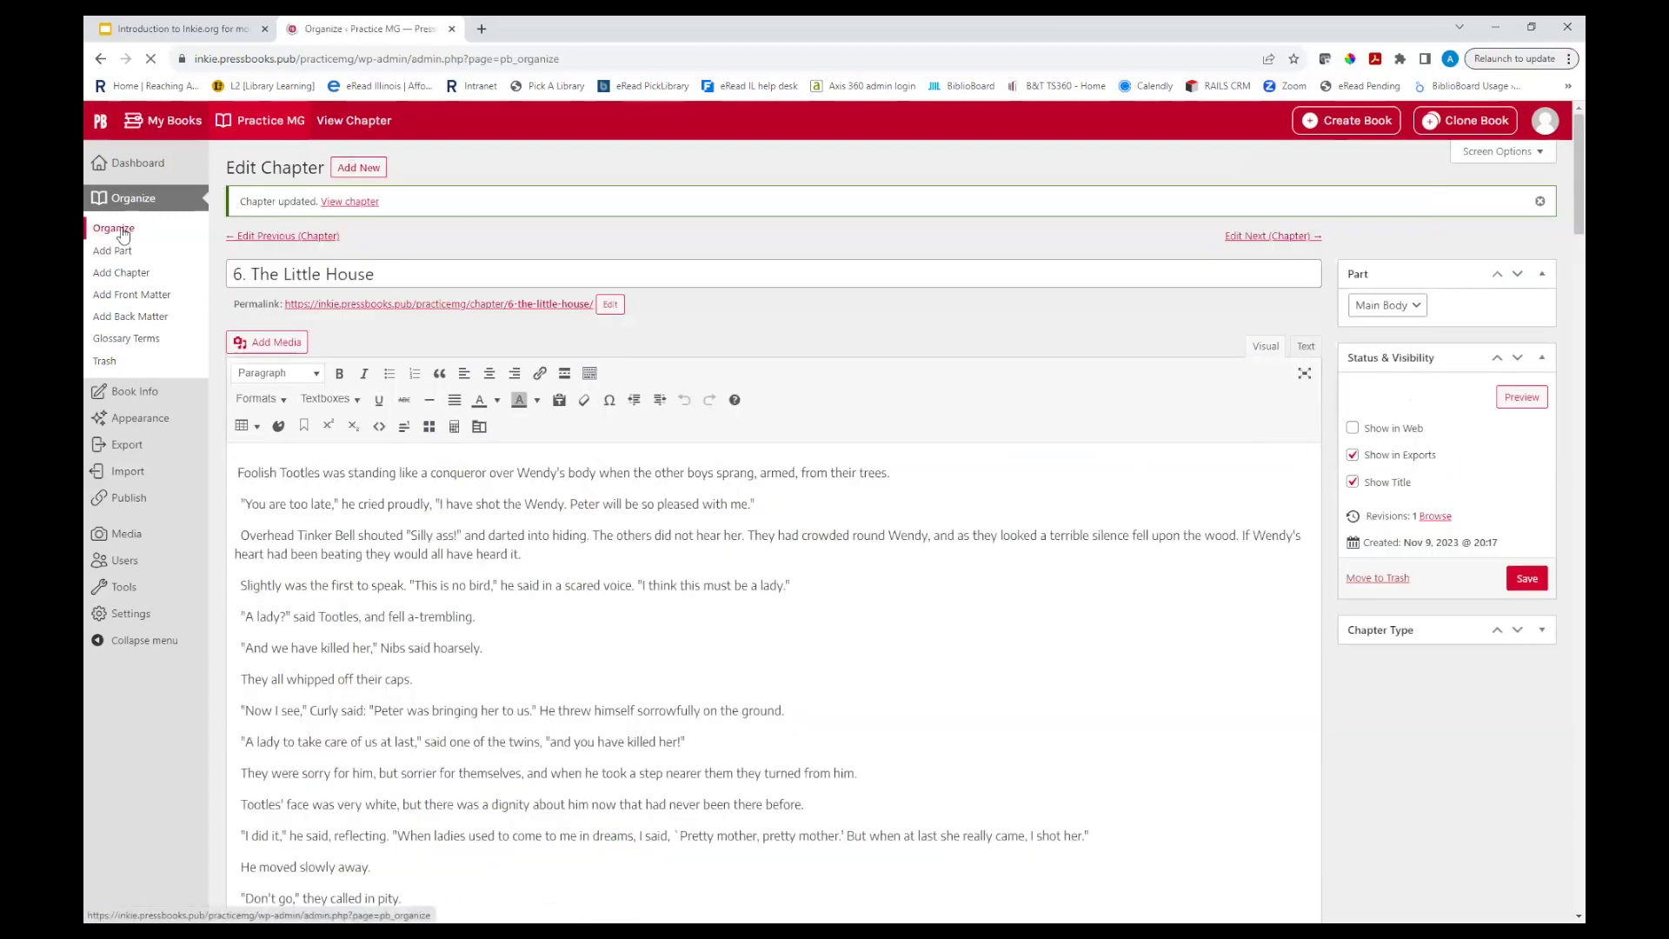
scroll(671, 501, down, 5)
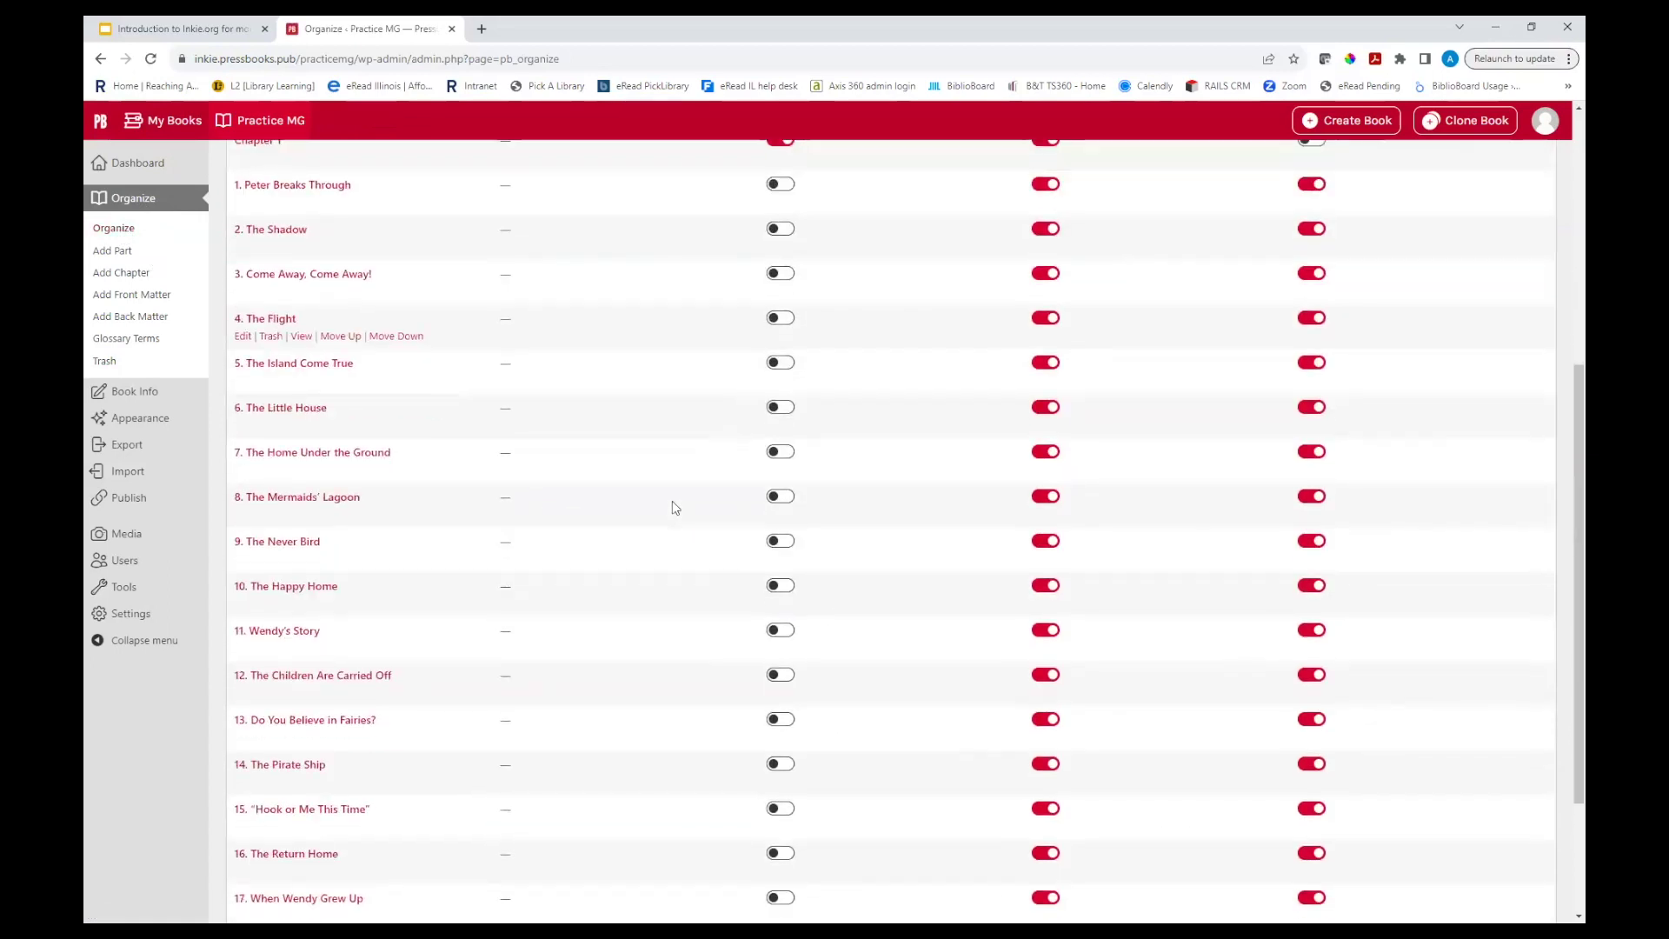
scroll(674, 502, up, 2)
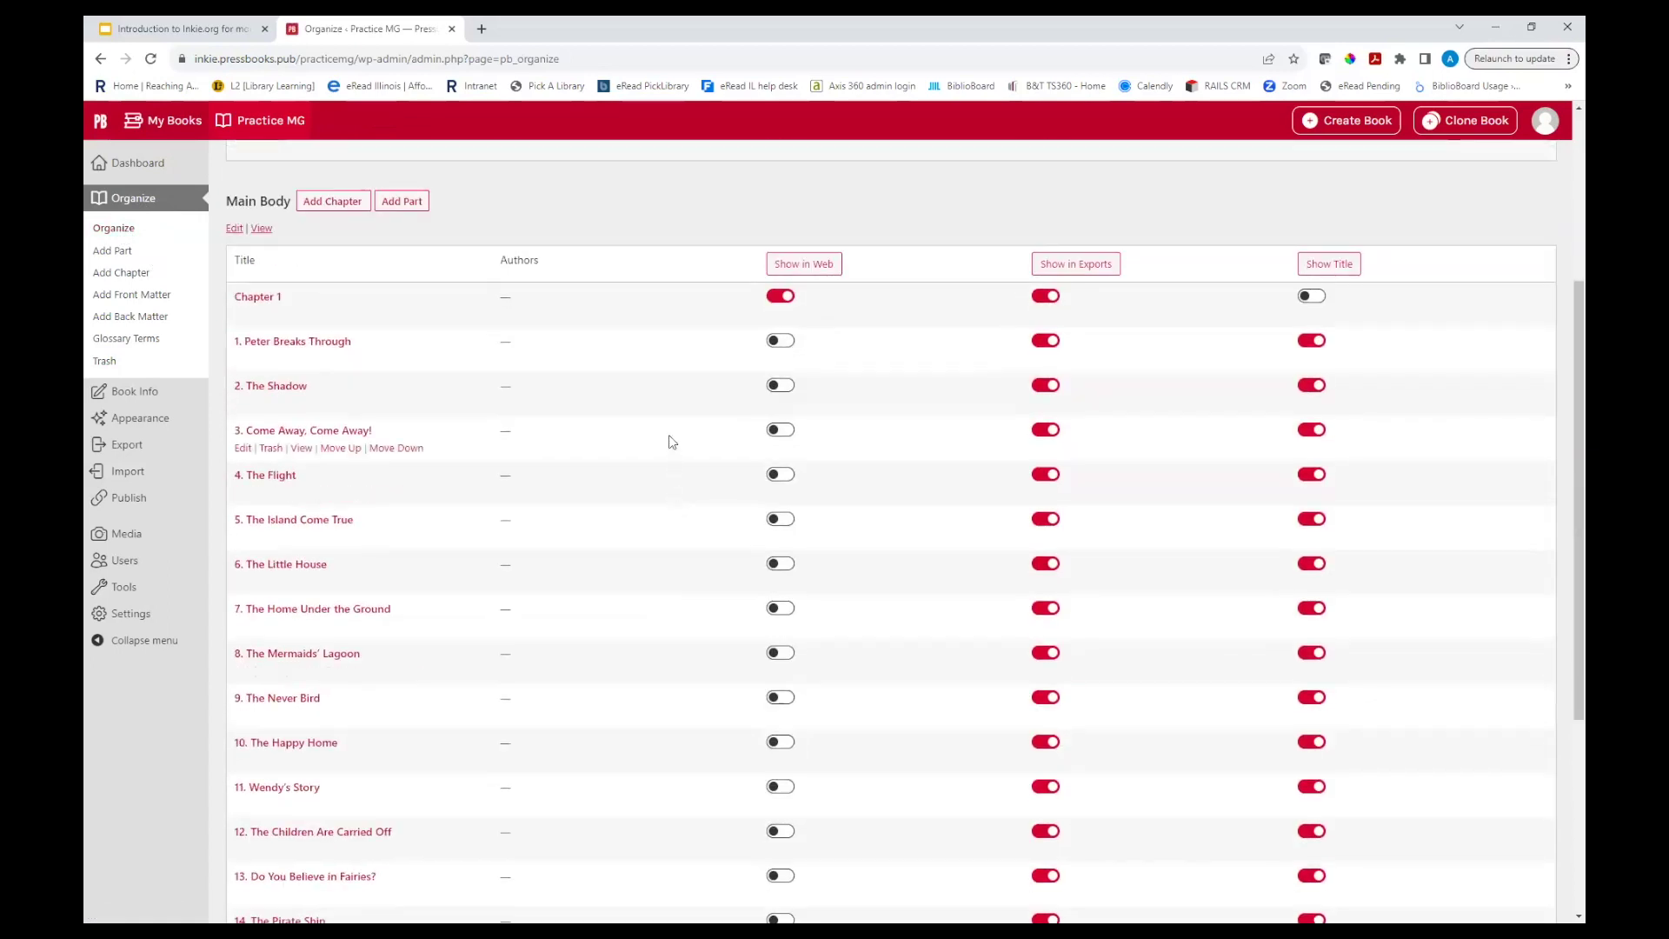
scroll(670, 440, down, 2)
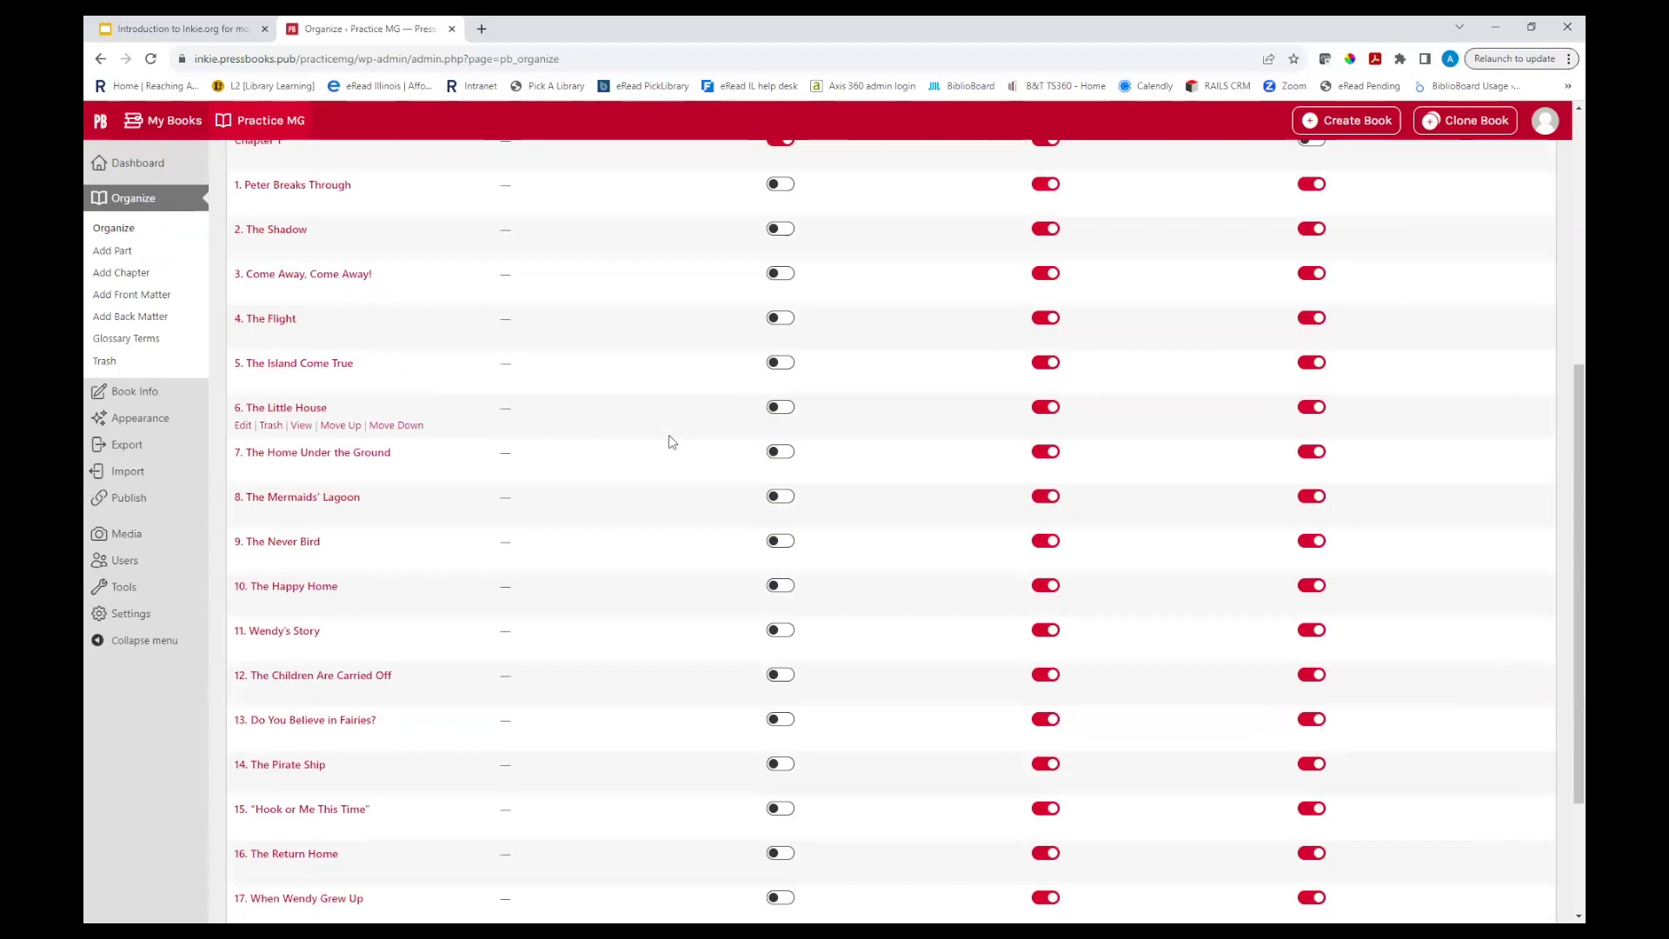
scroll(669, 437, down, 2)
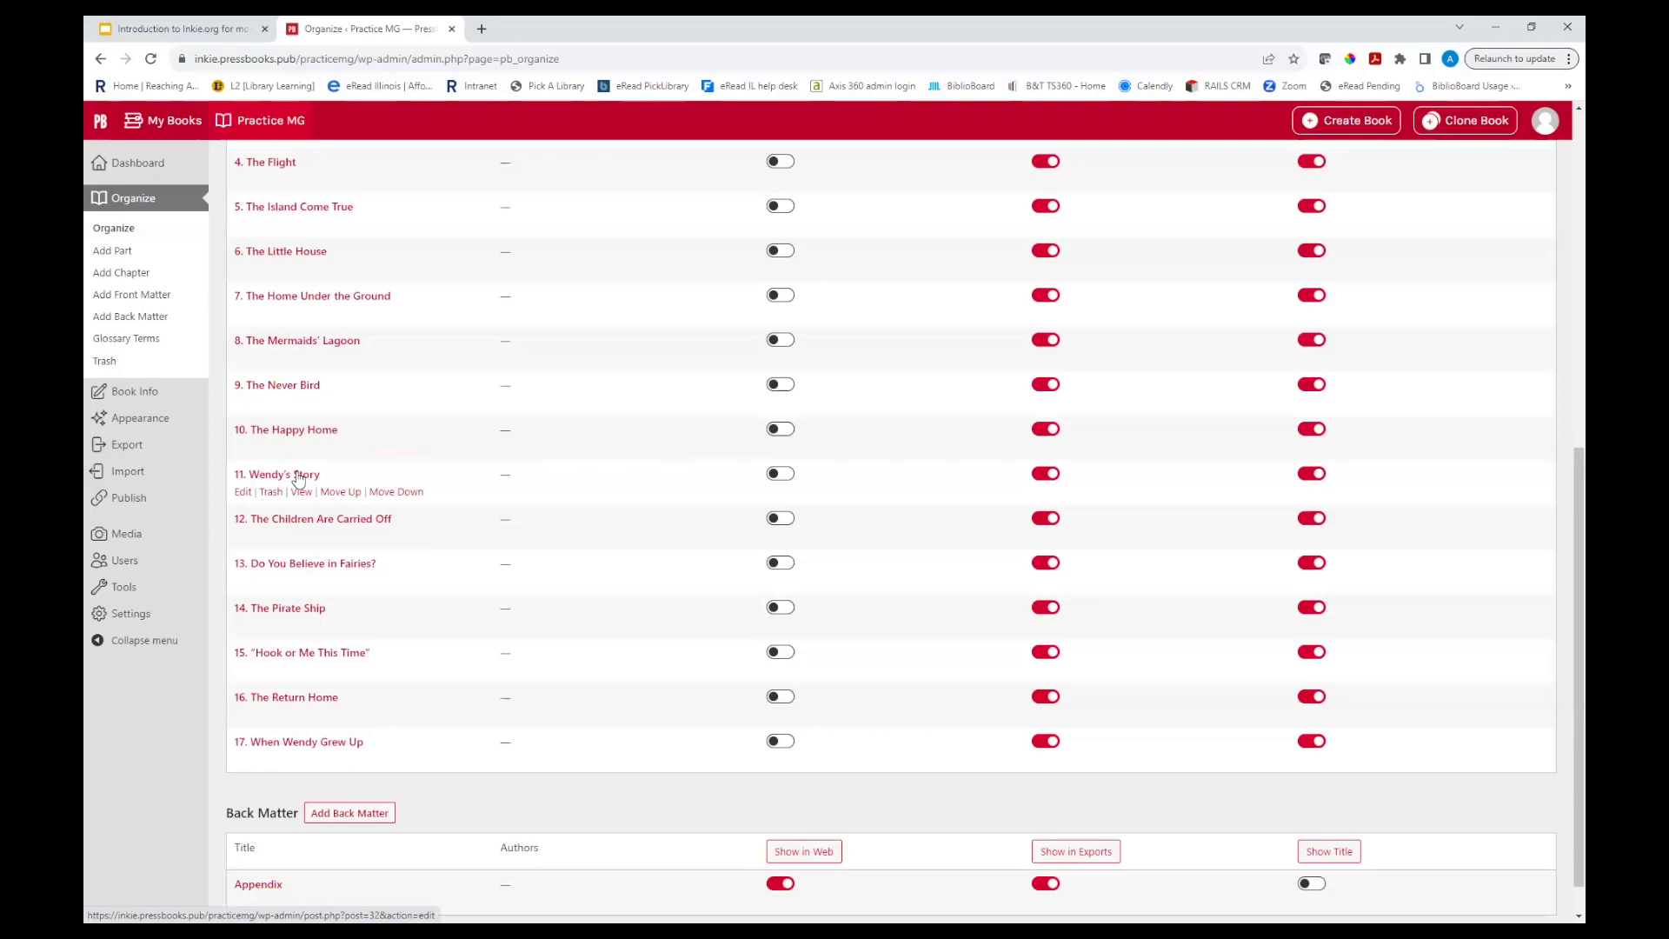
drag(298, 475, 299, 378)
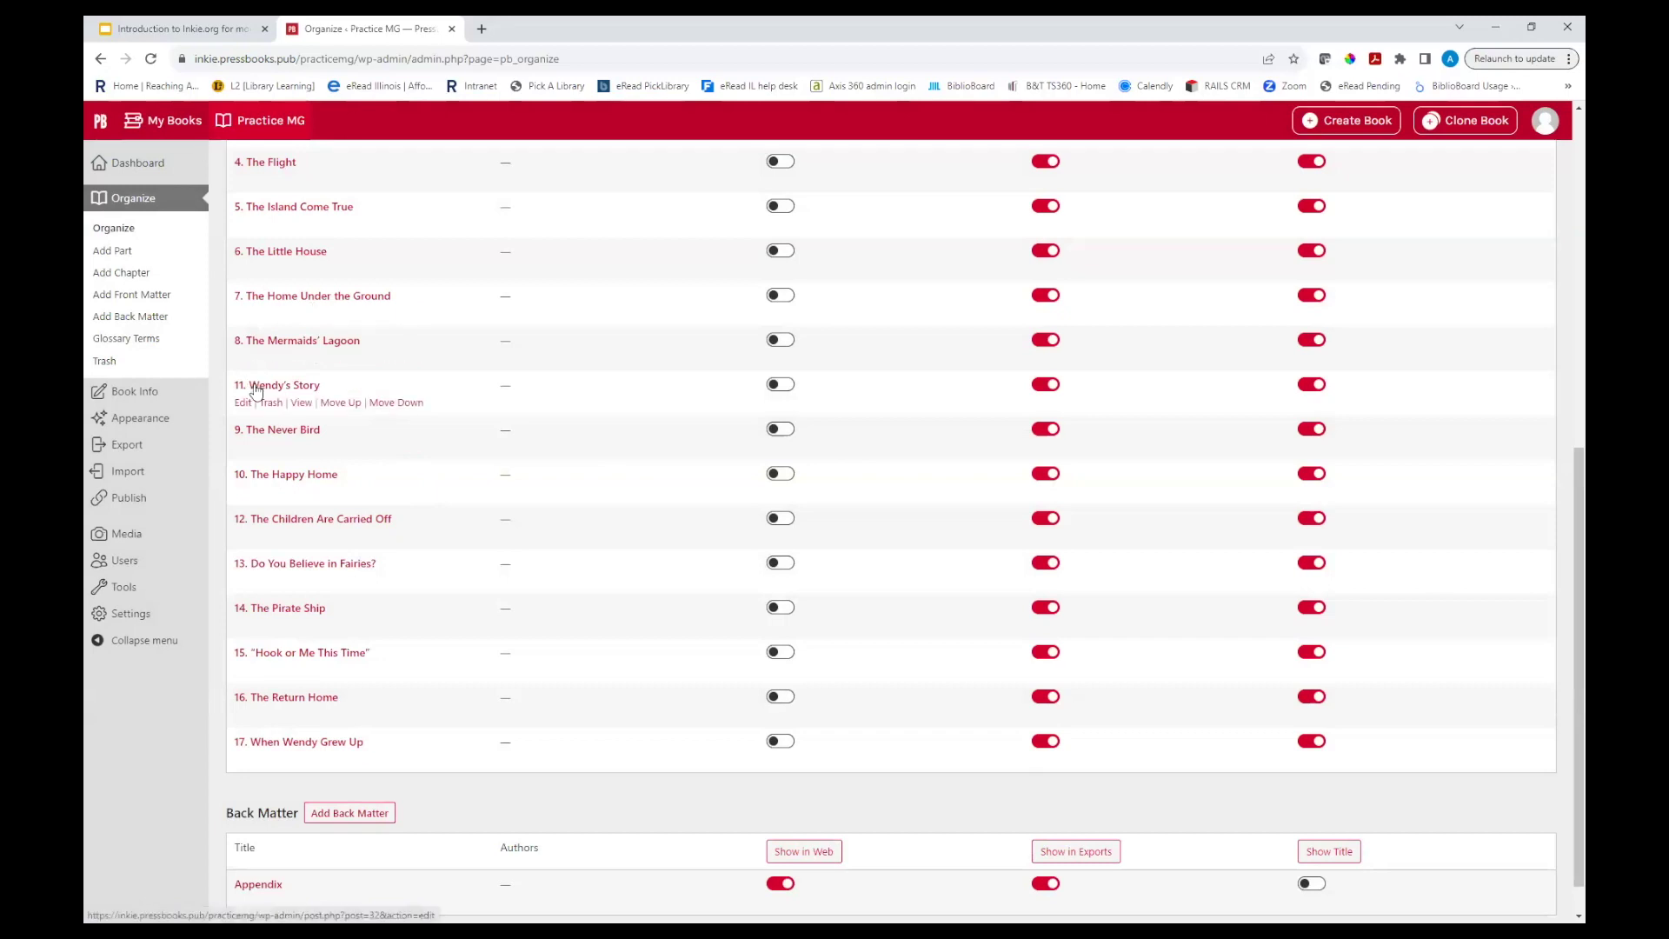
Step: Return the chapter "11. Wendy's Story" to its original place after "10. The Happy Home"
drag(260, 393, 261, 461)
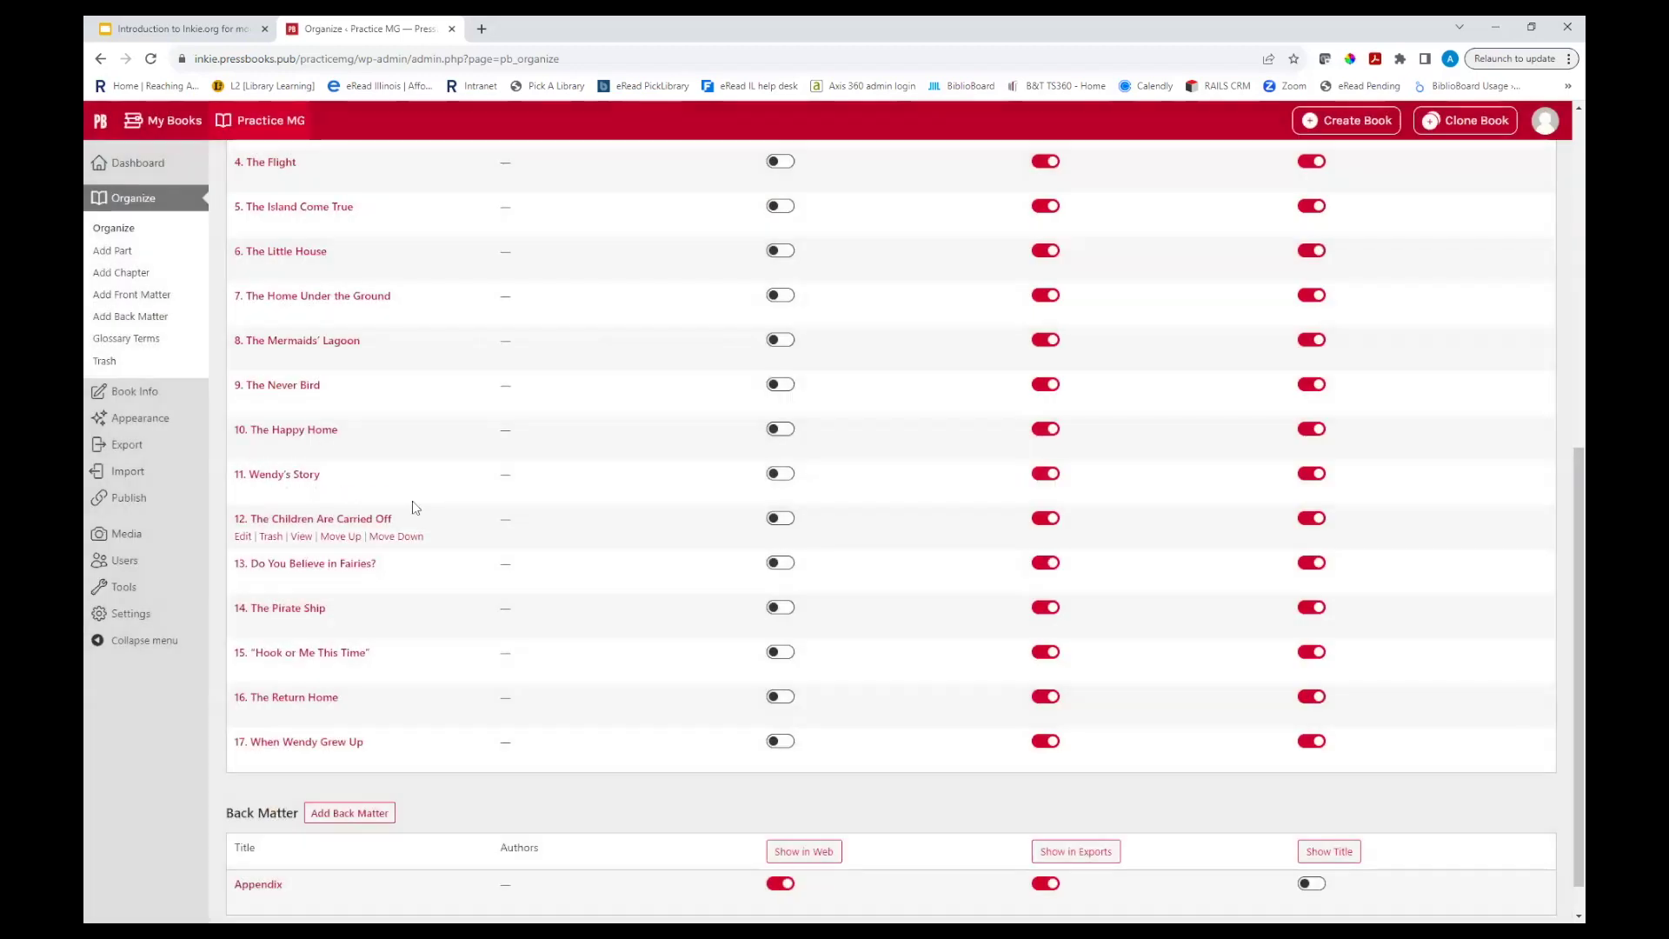
scroll(665, 490, down, 1)
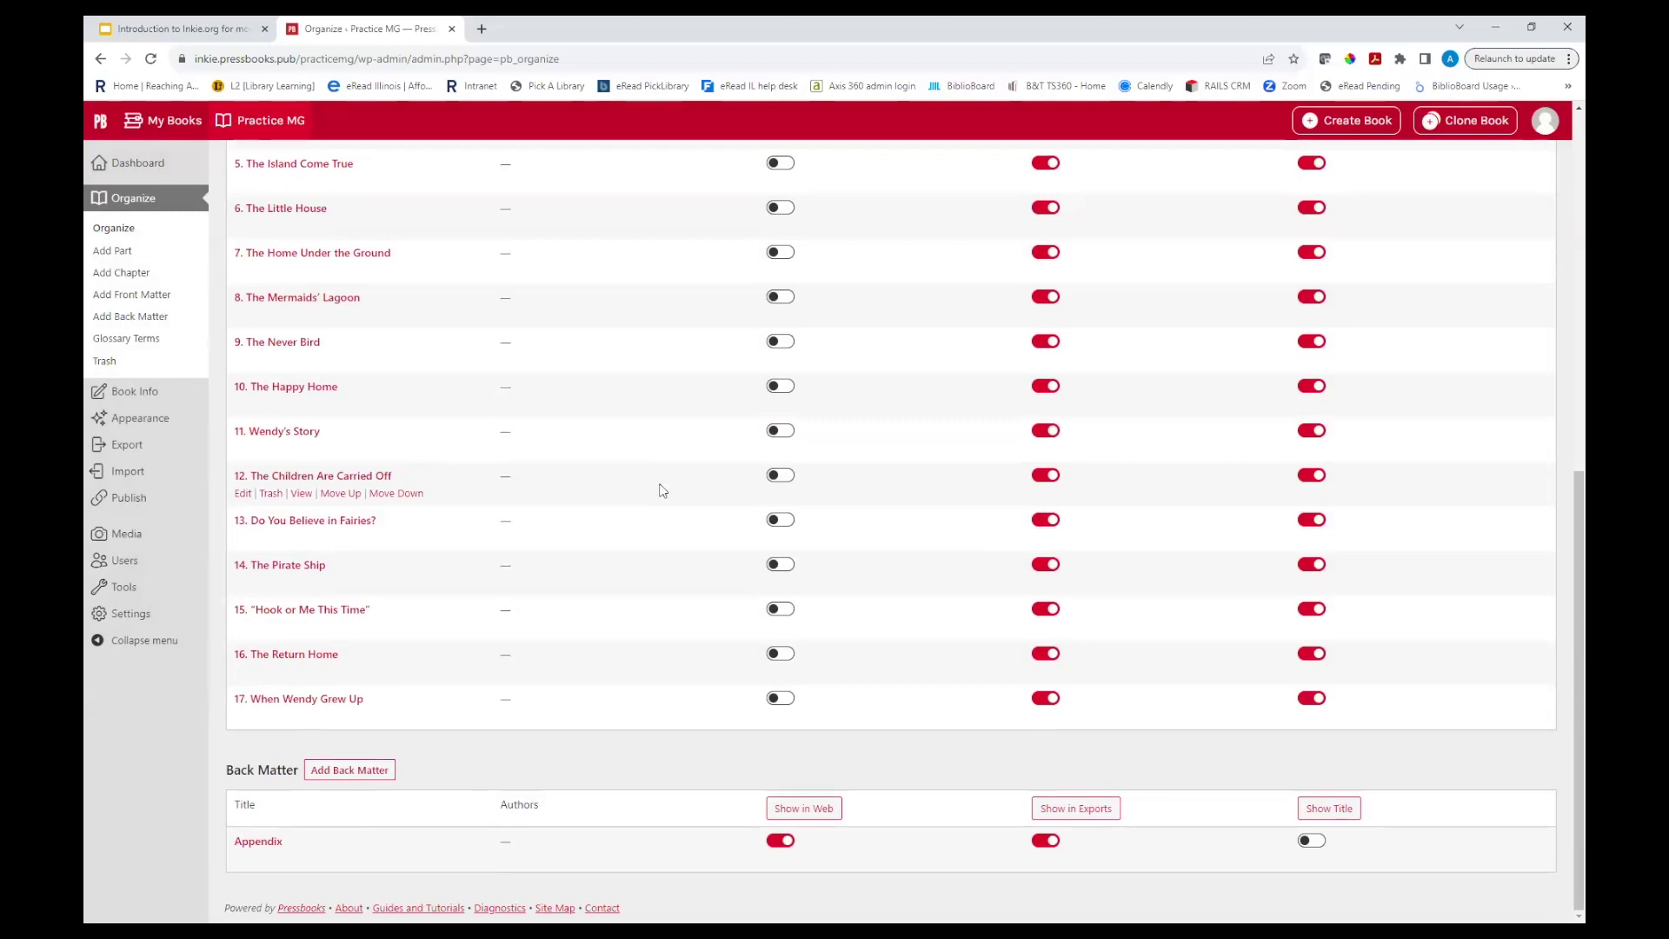
scroll(662, 490, up, 1)
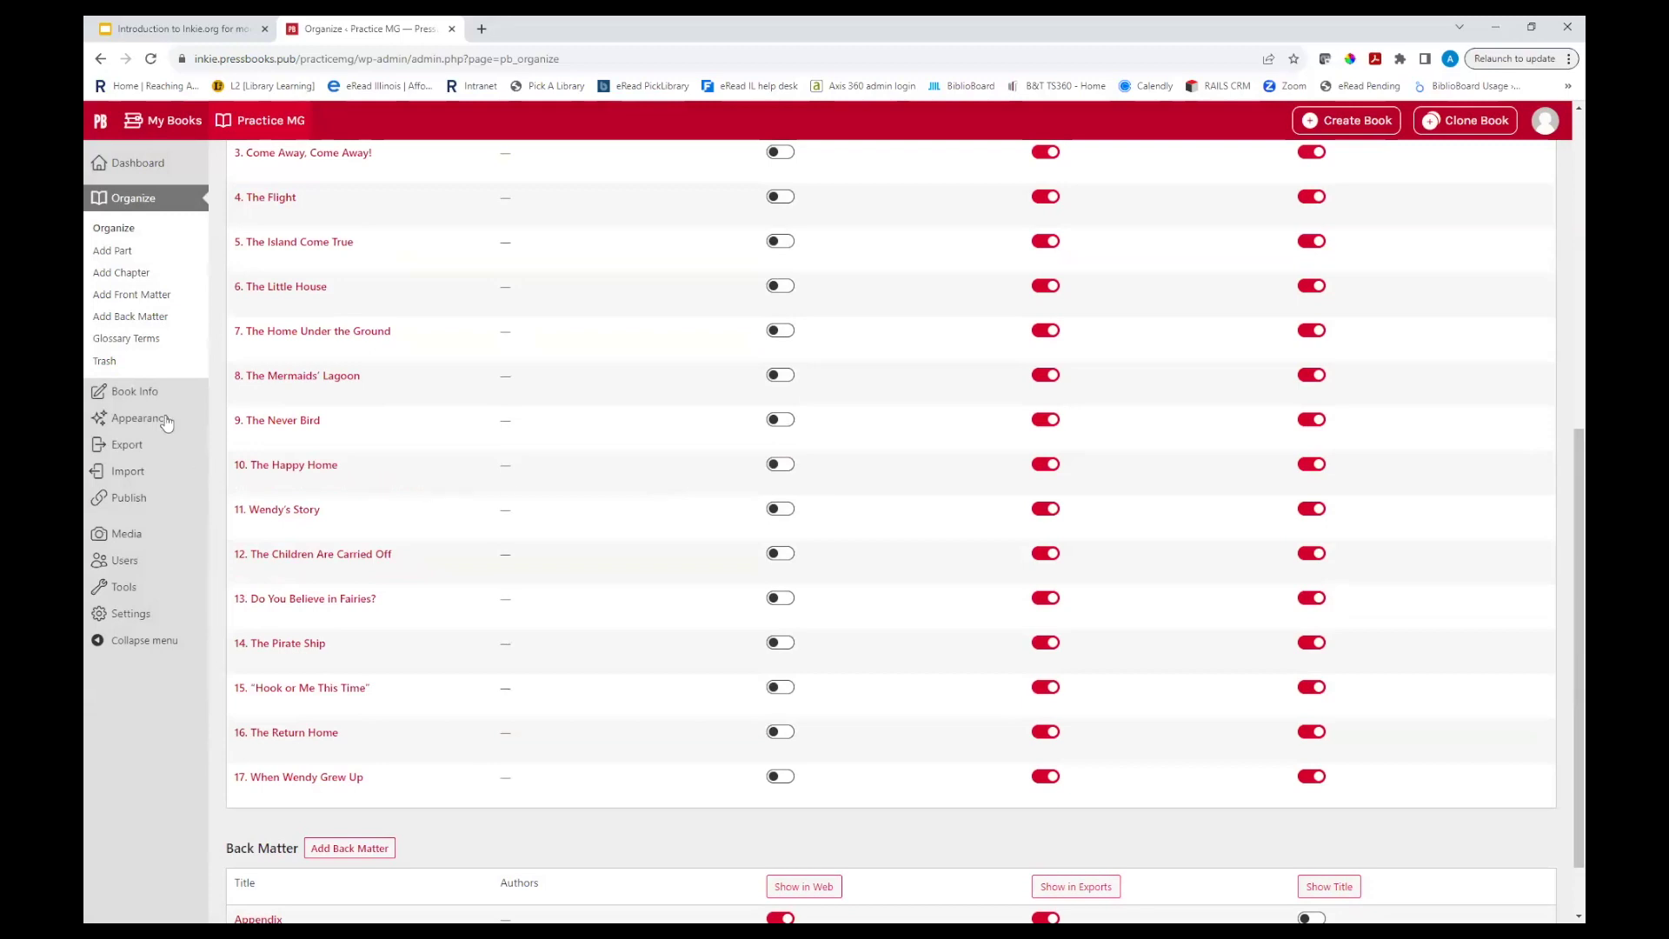
Step: Browse the installed book themes and activate the Cleary theme
click(139, 419)
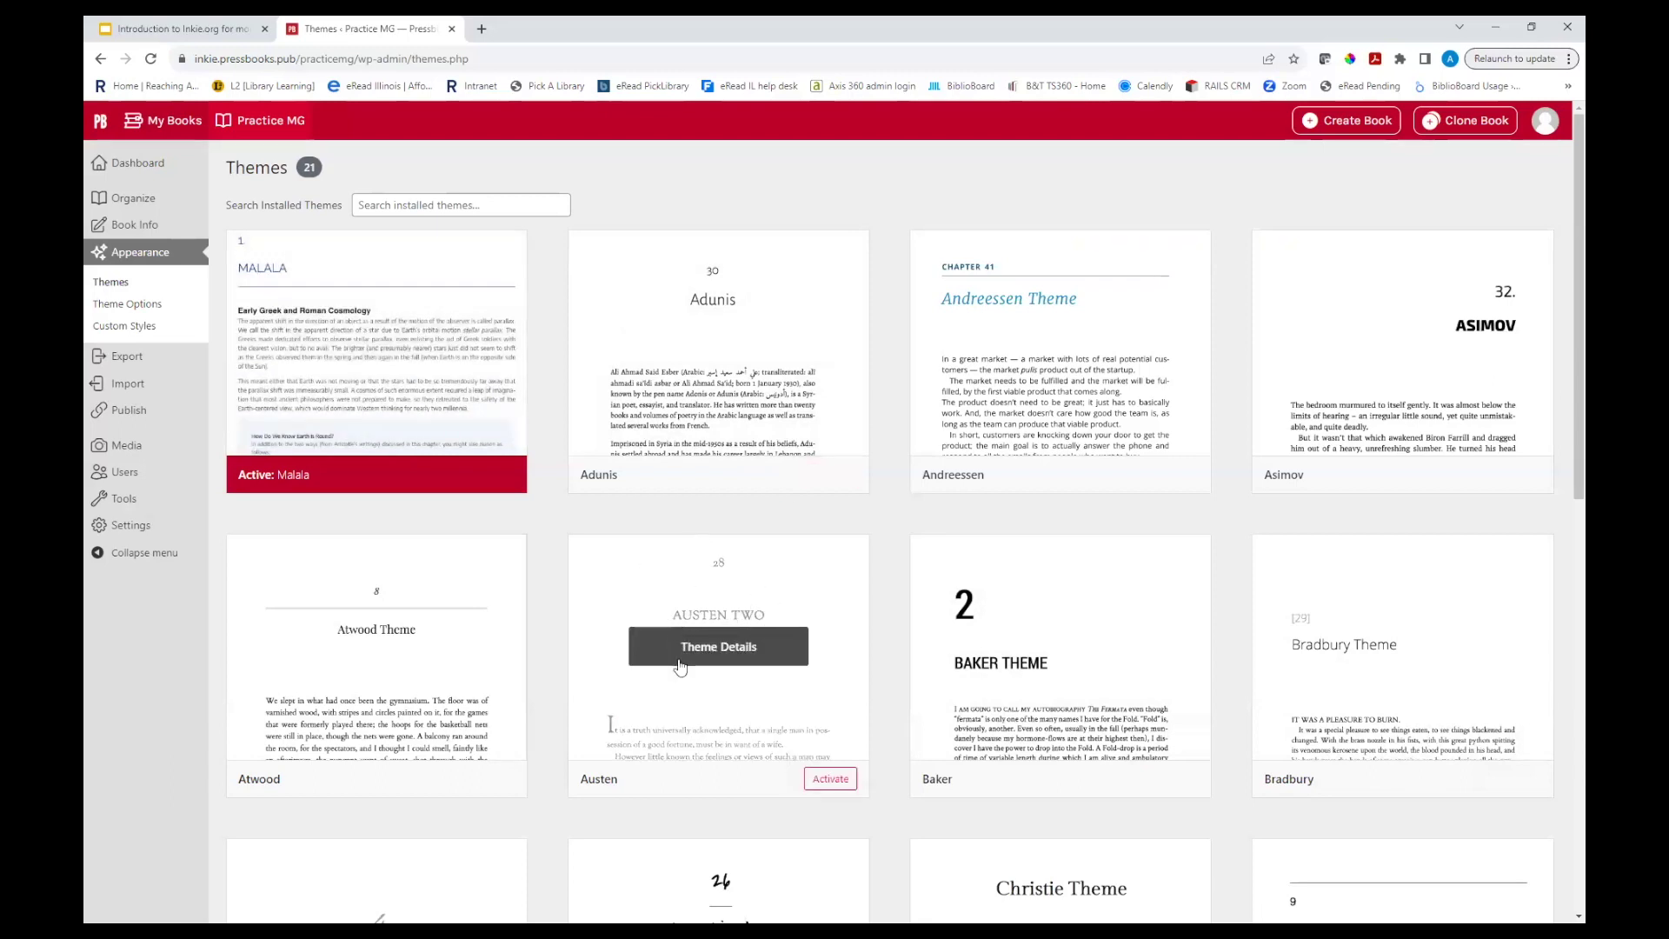
scroll(756, 669, down, 1)
scroll(759, 669, down, 4)
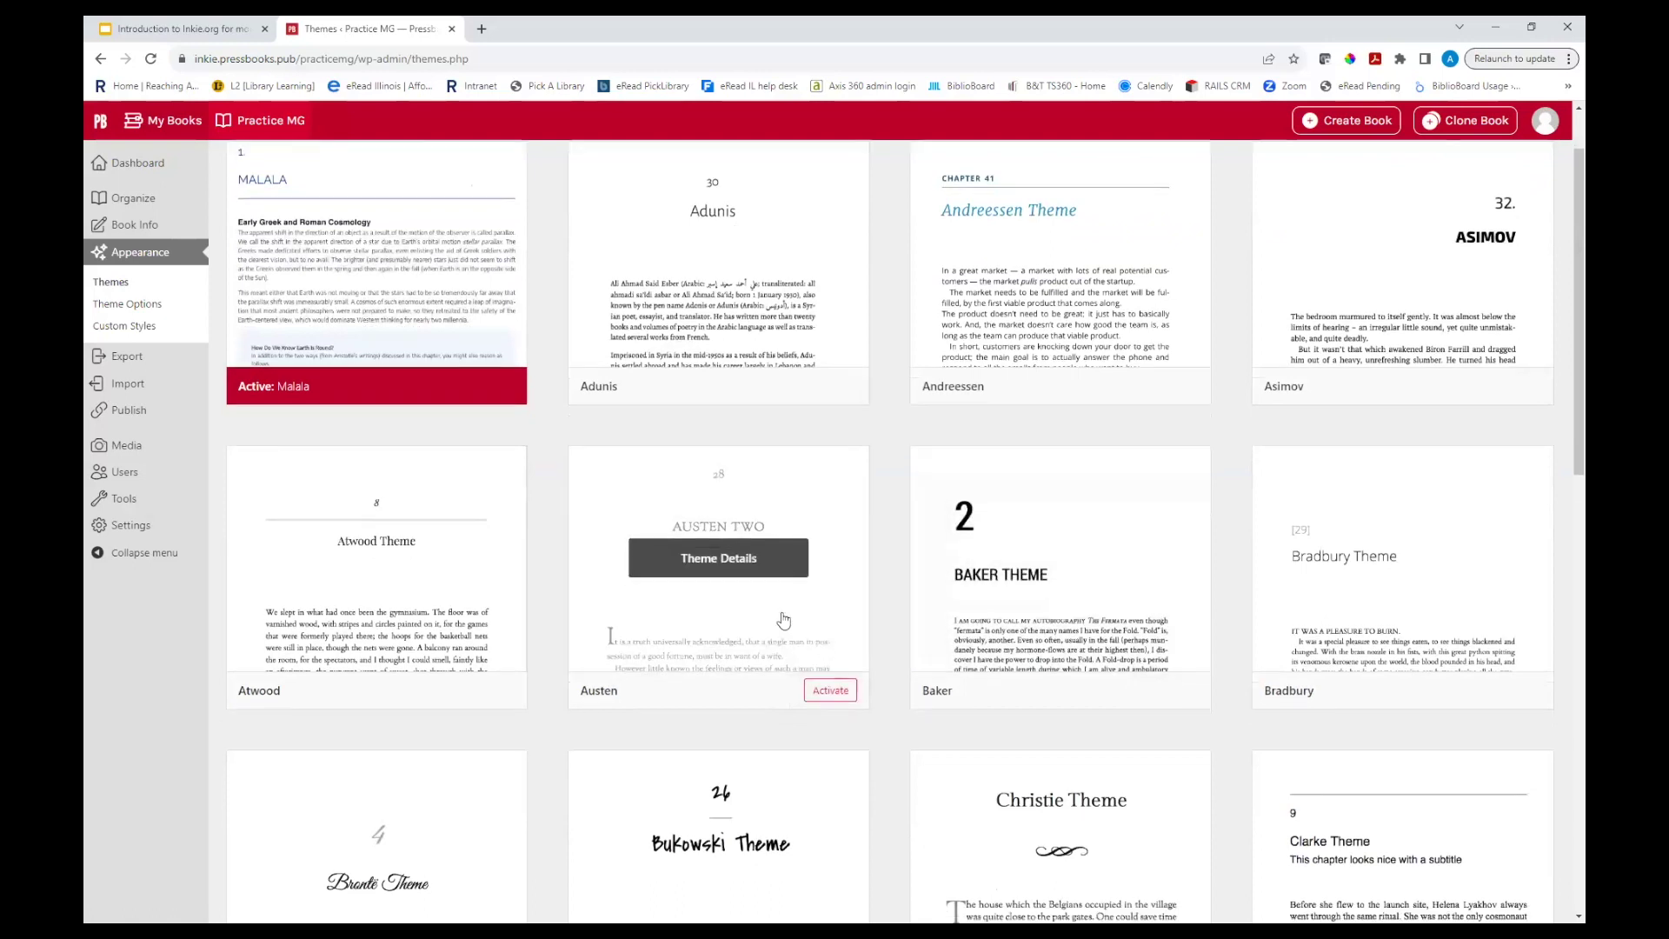
scroll(874, 523, down, 3)
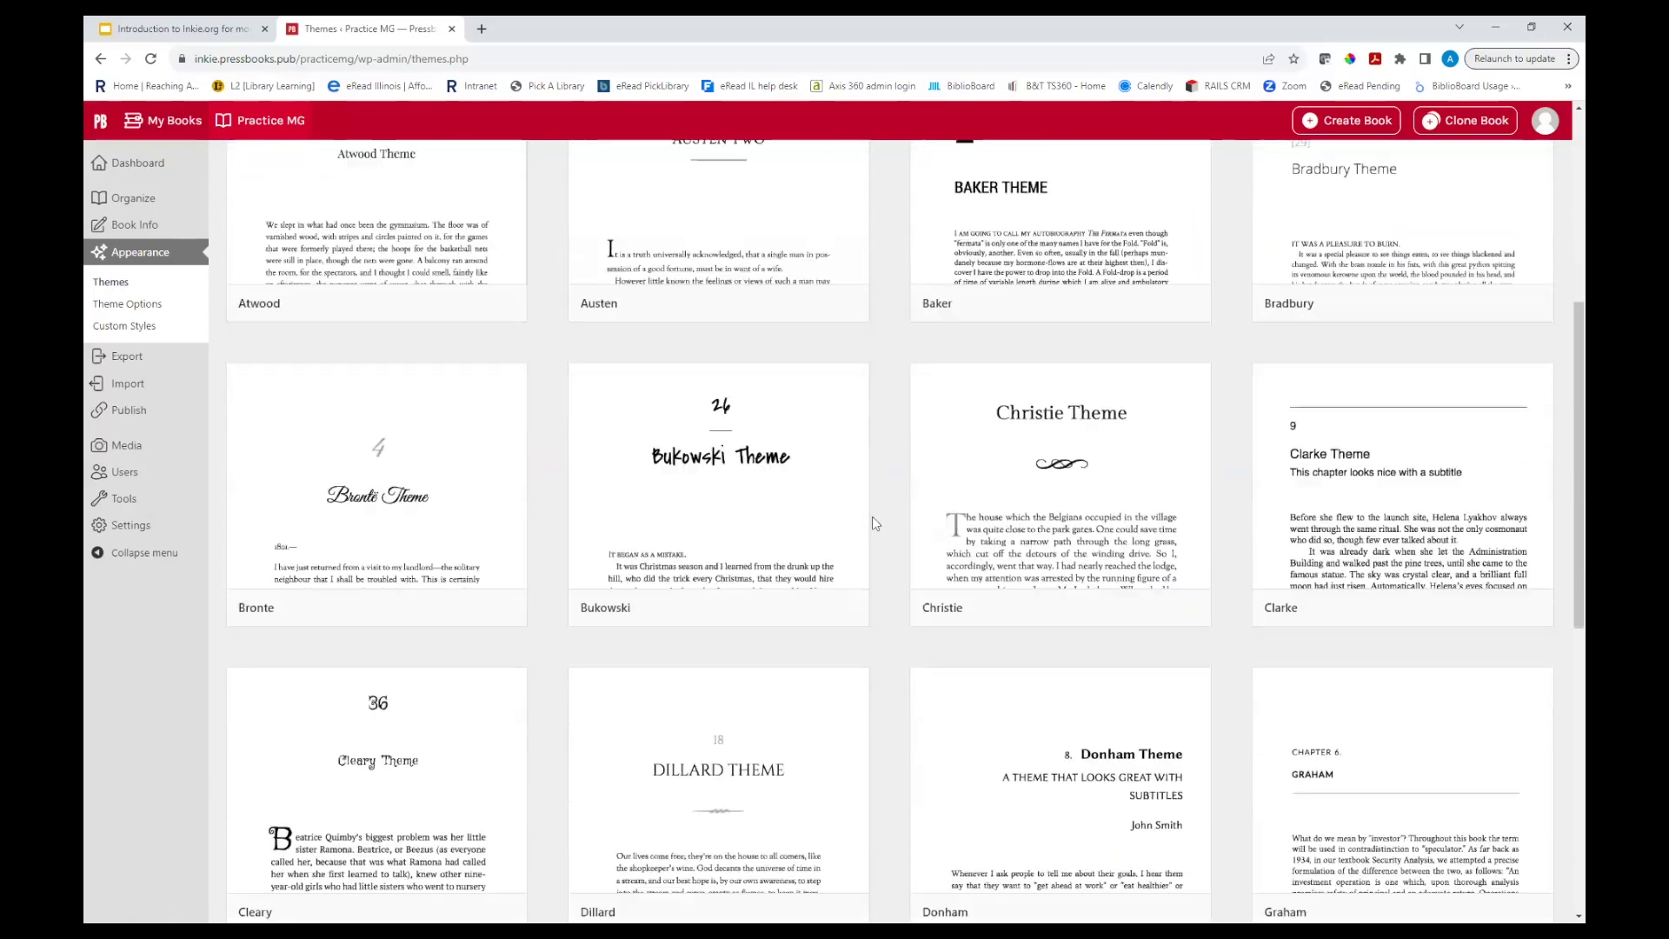
scroll(889, 513, down, 4)
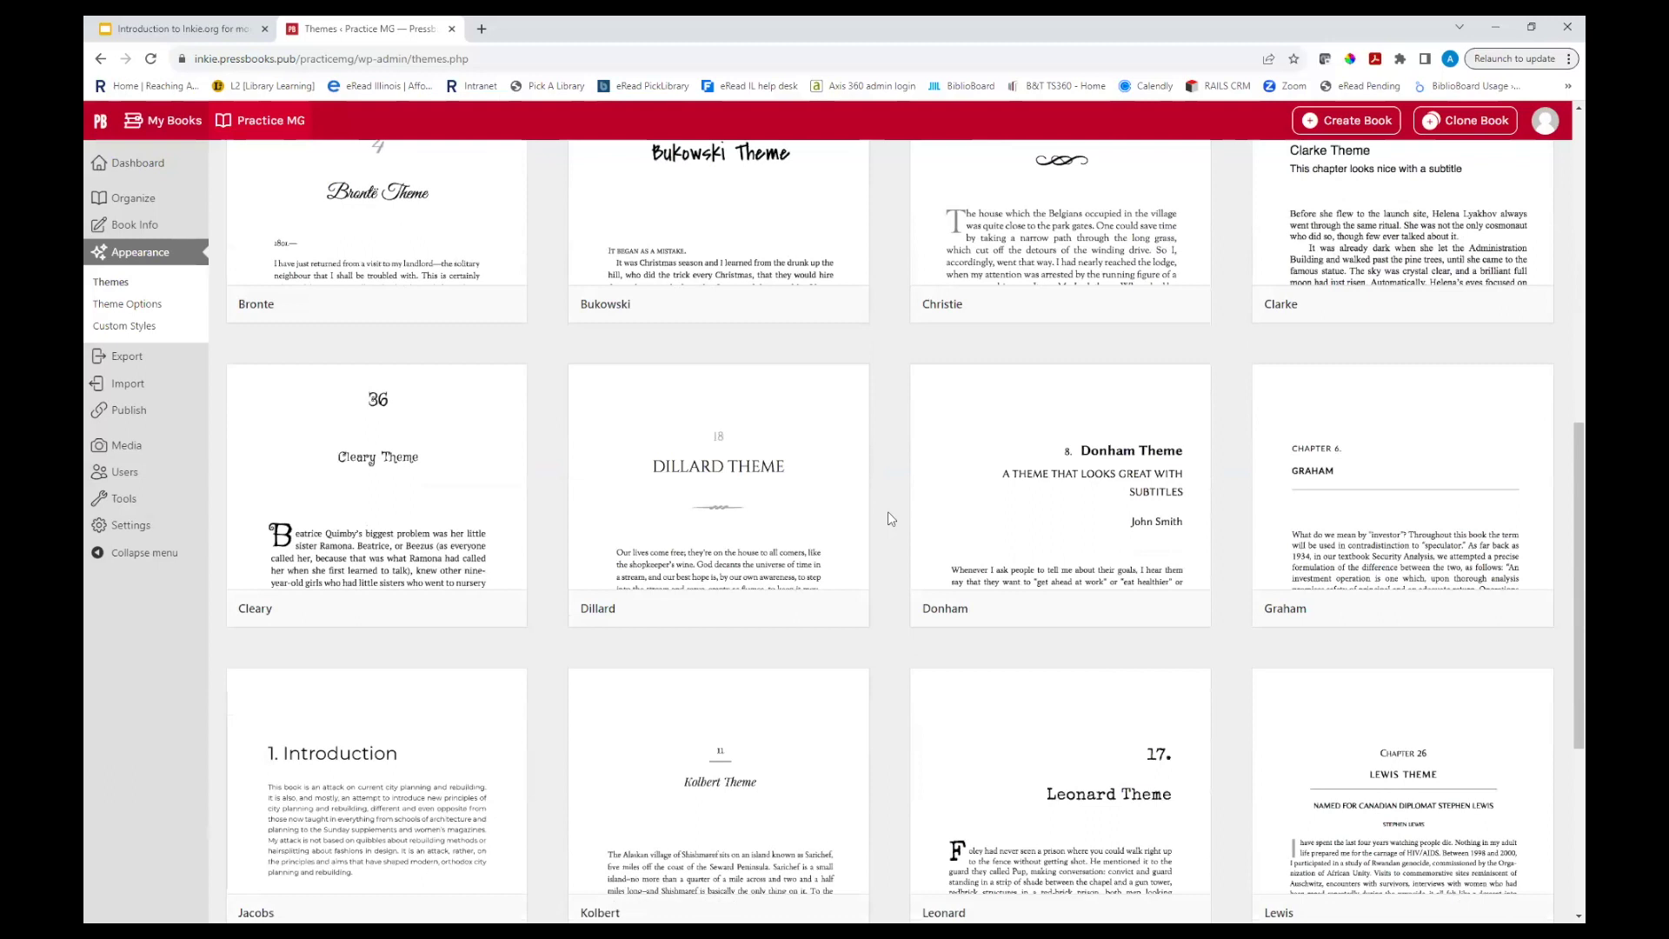
scroll(902, 512, up, 1)
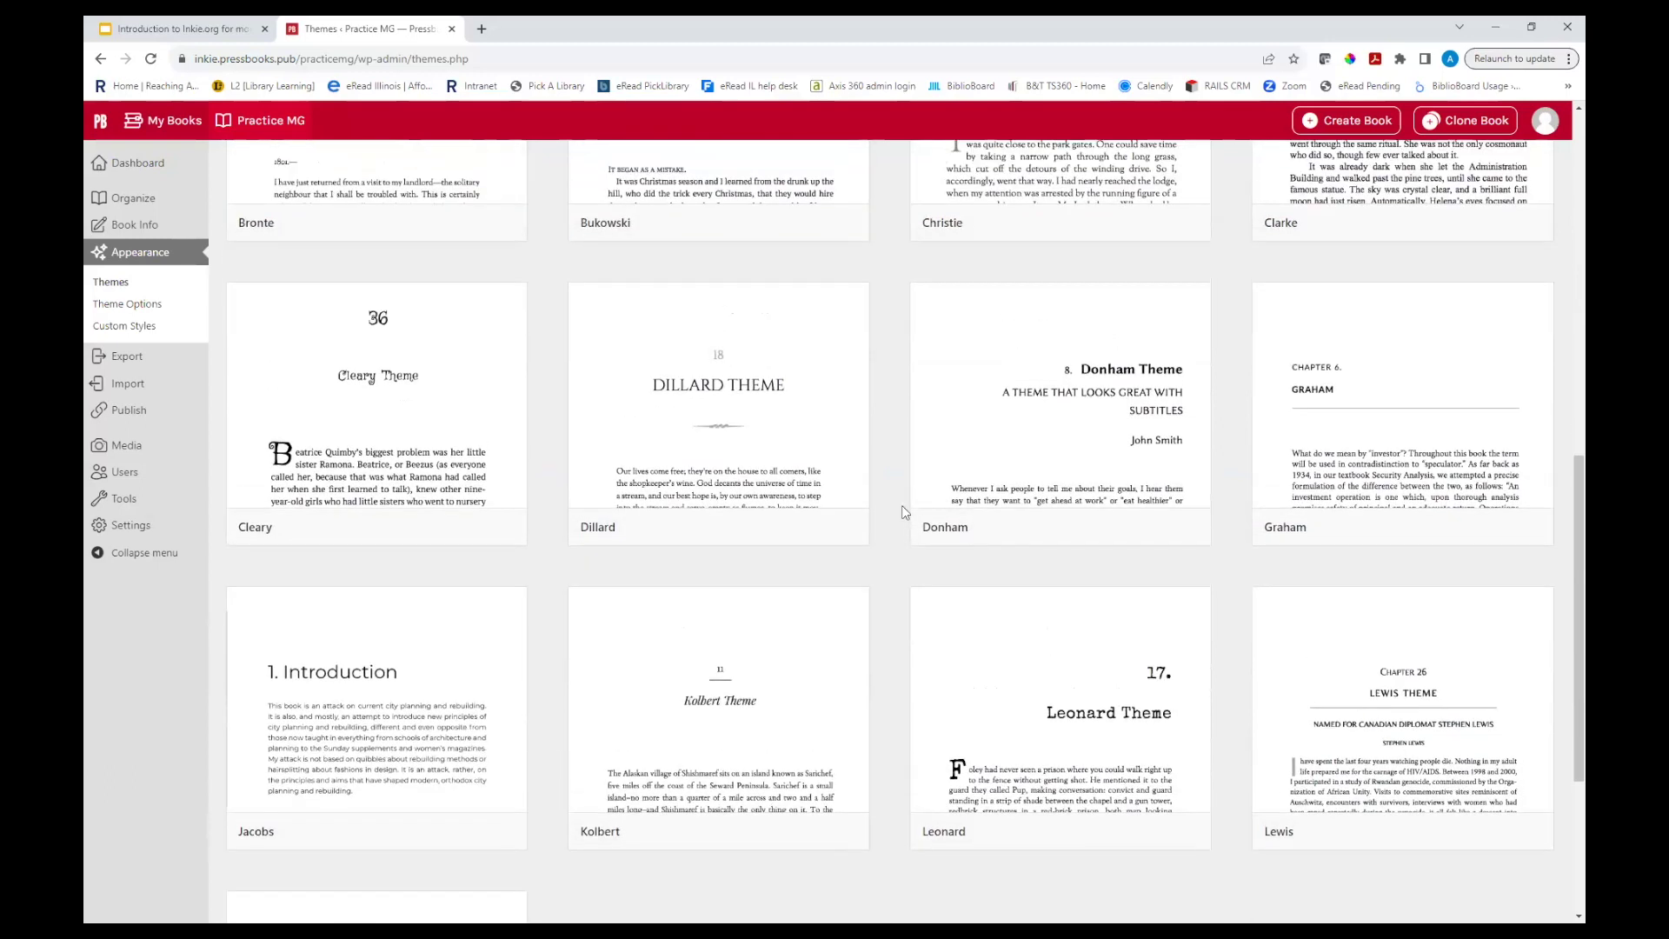
scroll(901, 512, up, 2)
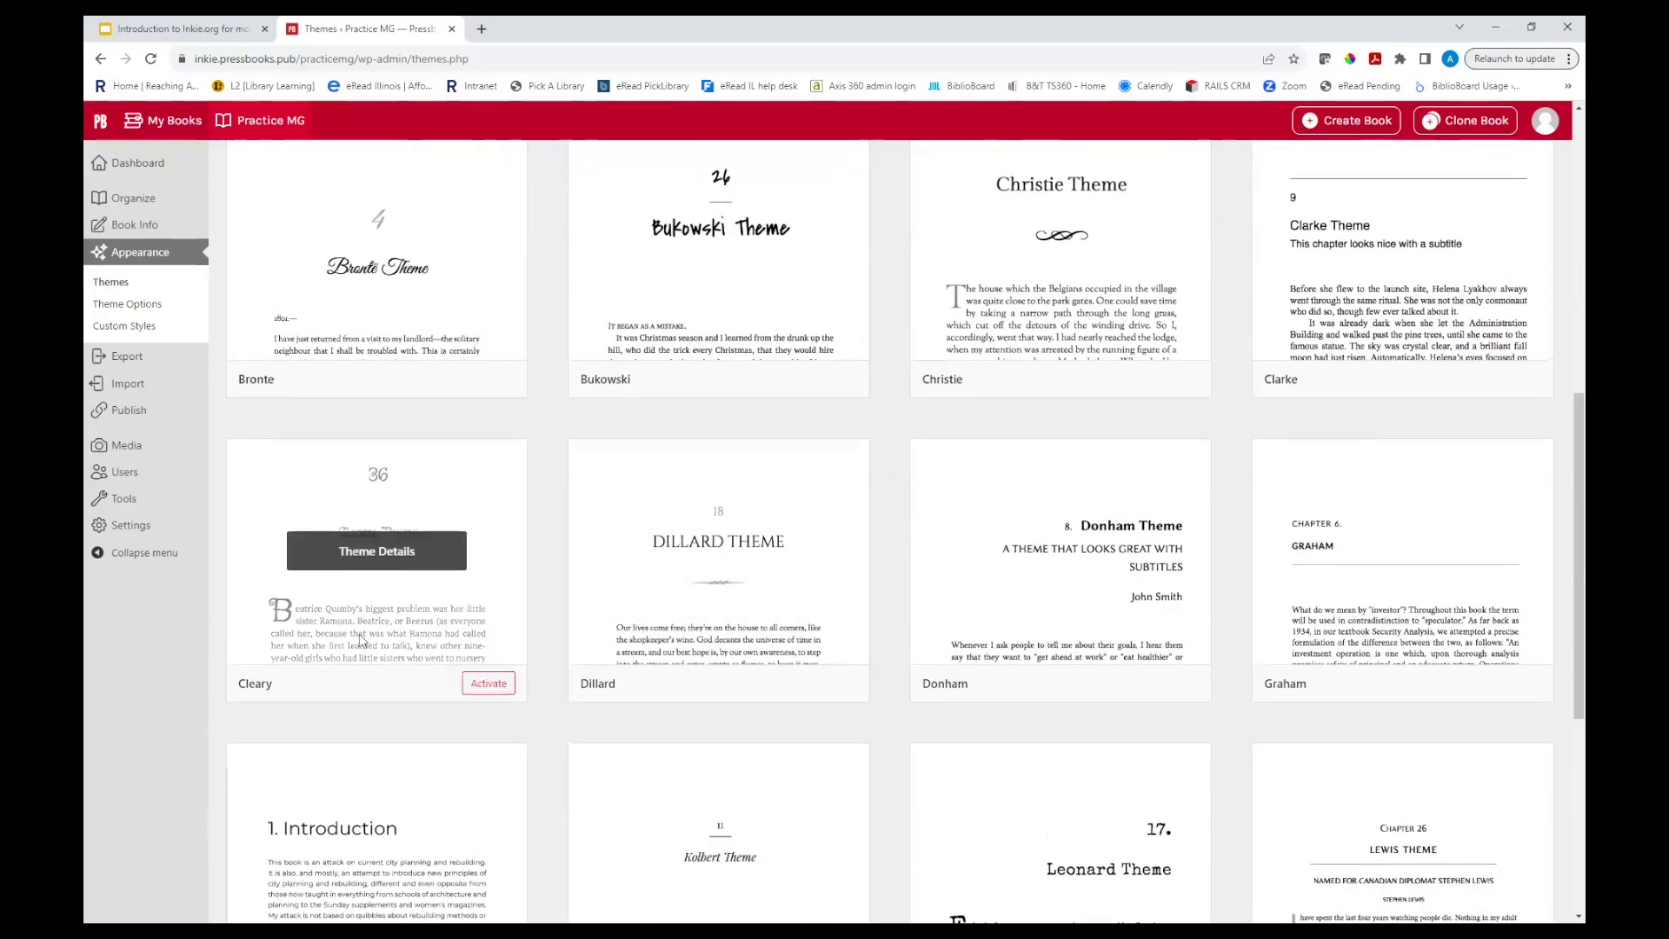
click(477, 685)
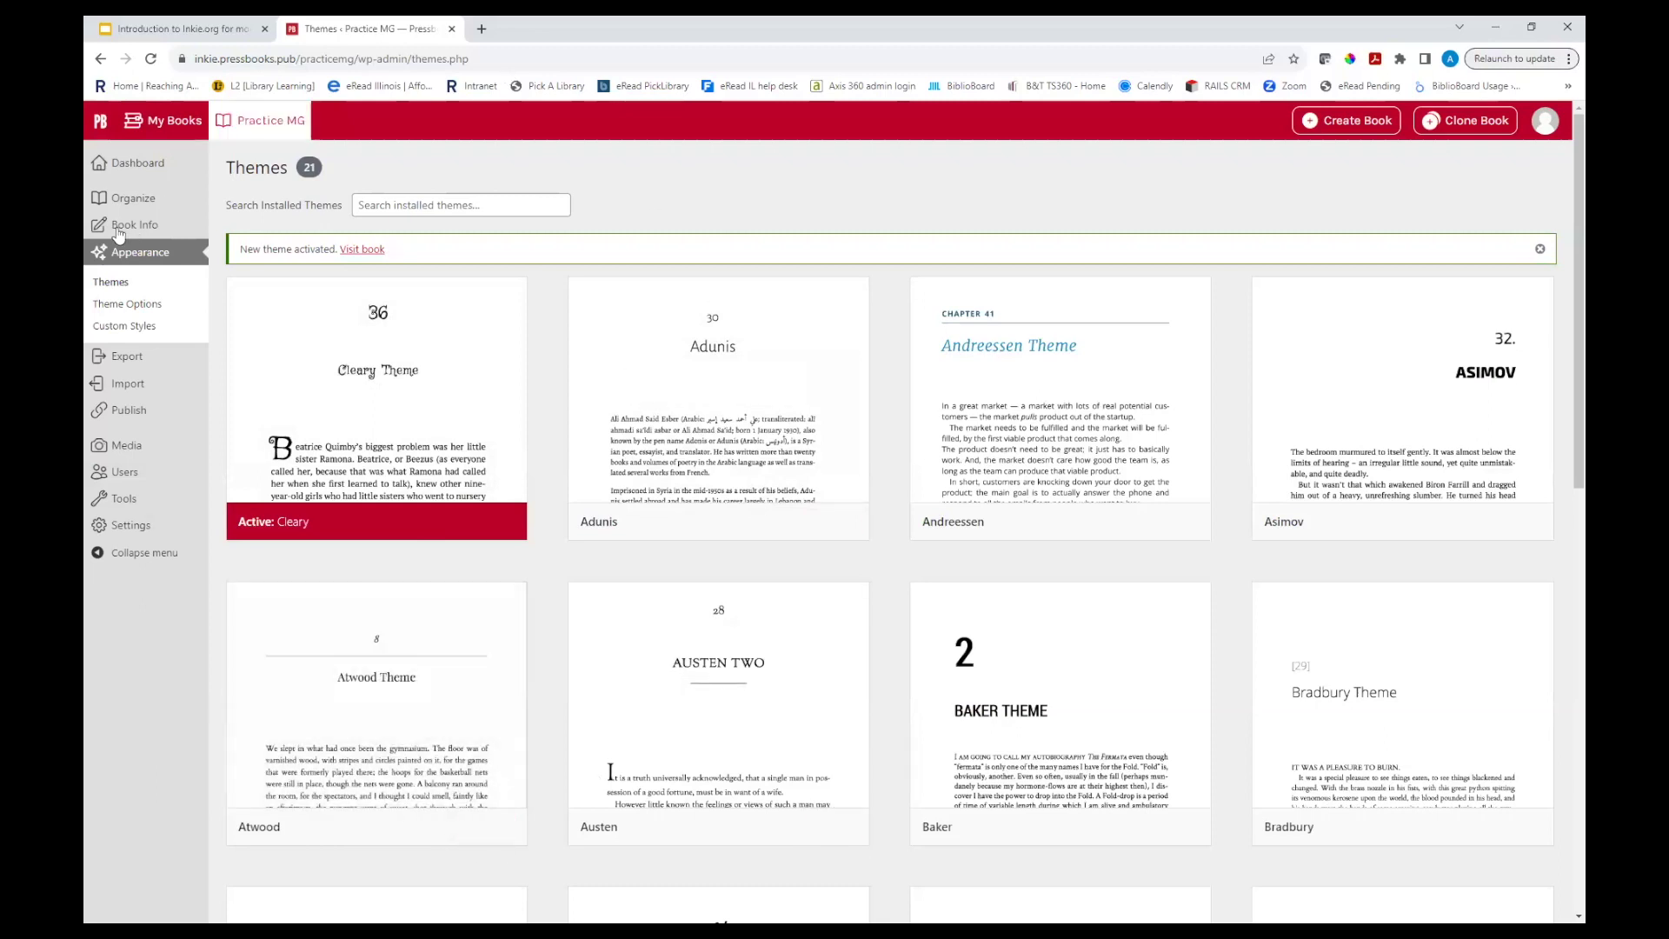
Step: Examine the book's general information fields, from title and contributors through publisher, publication date, ISBNs and language
mouse_move(126, 231)
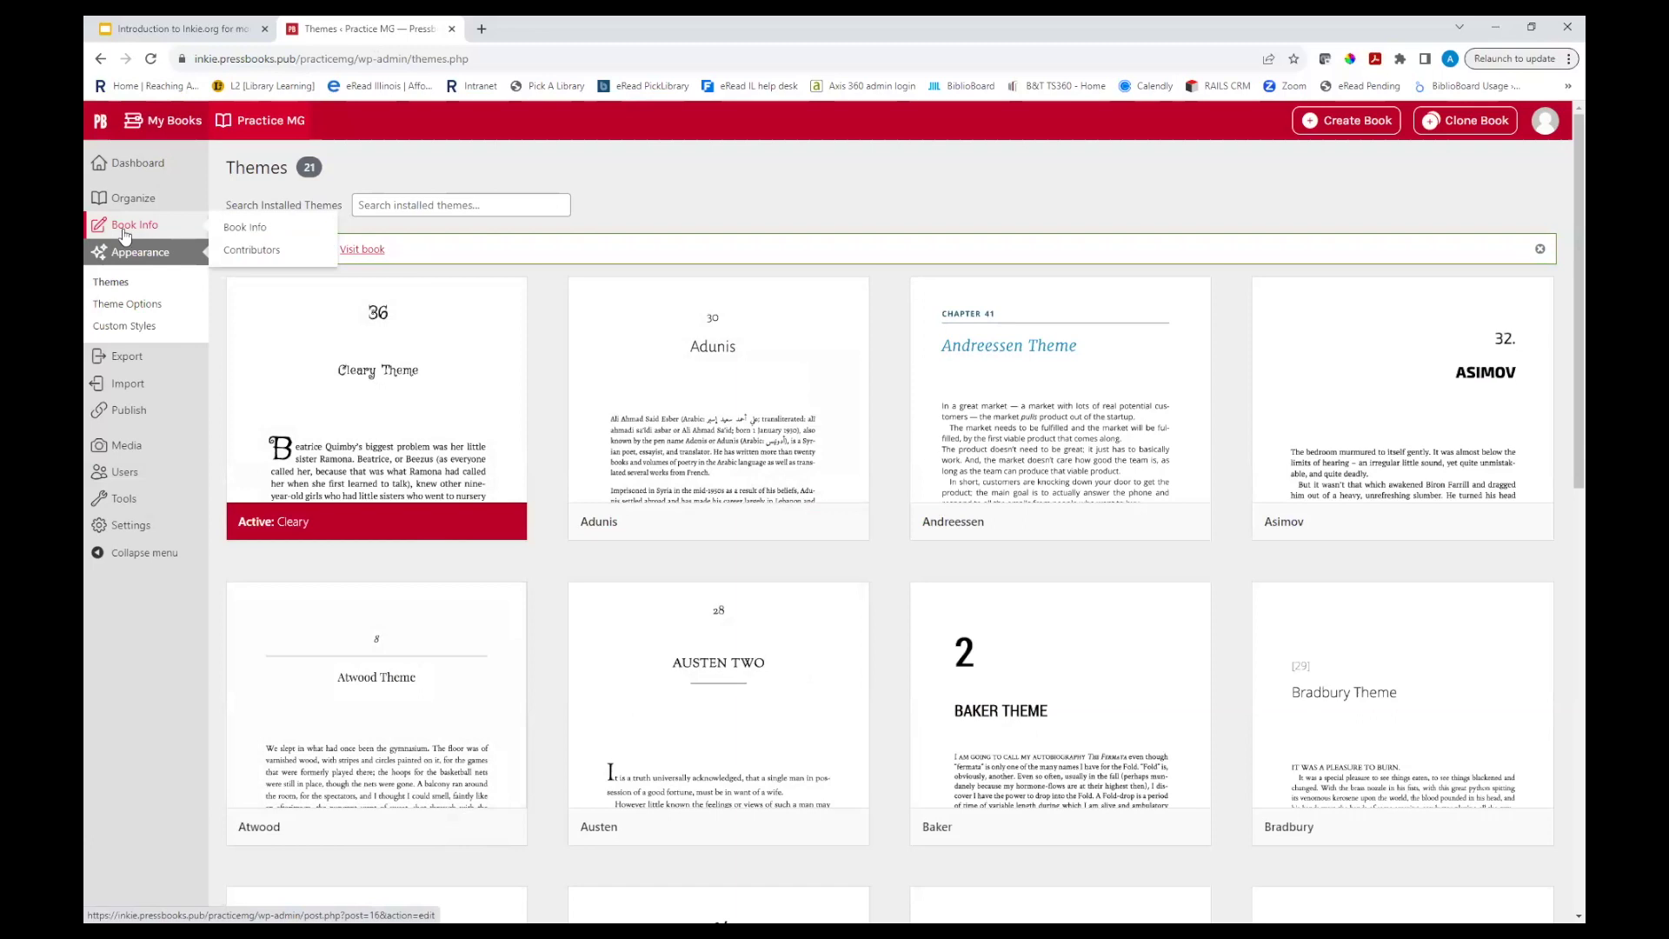
click(126, 233)
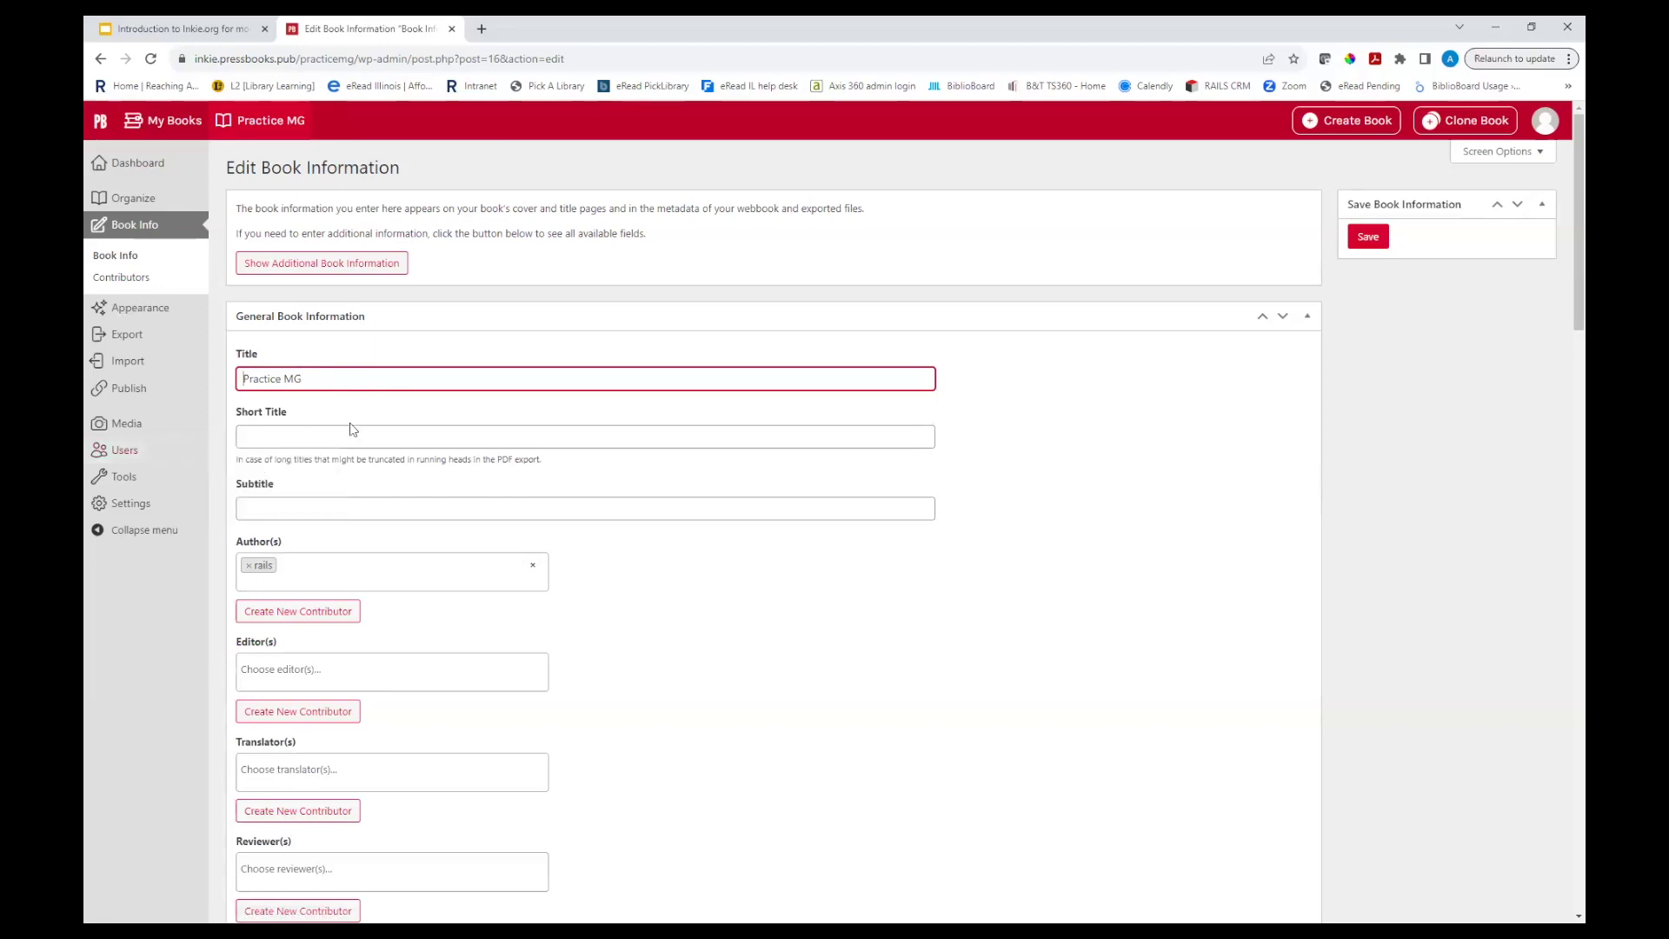
scroll(351, 430, down, 1)
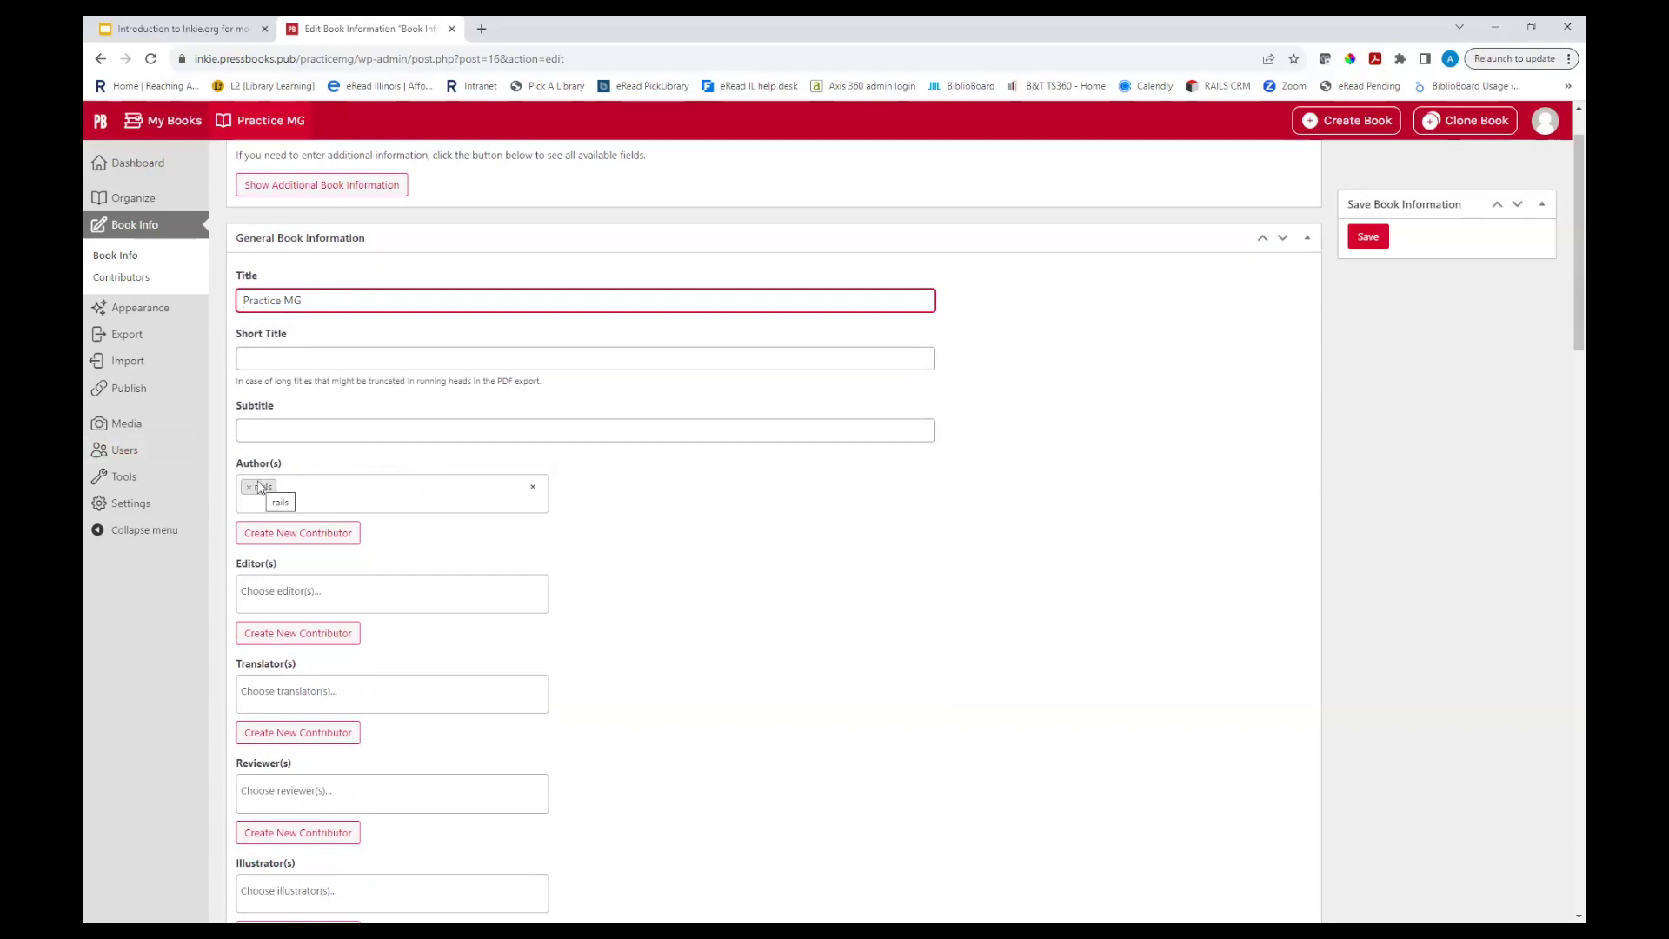
scroll(544, 557, down, 1)
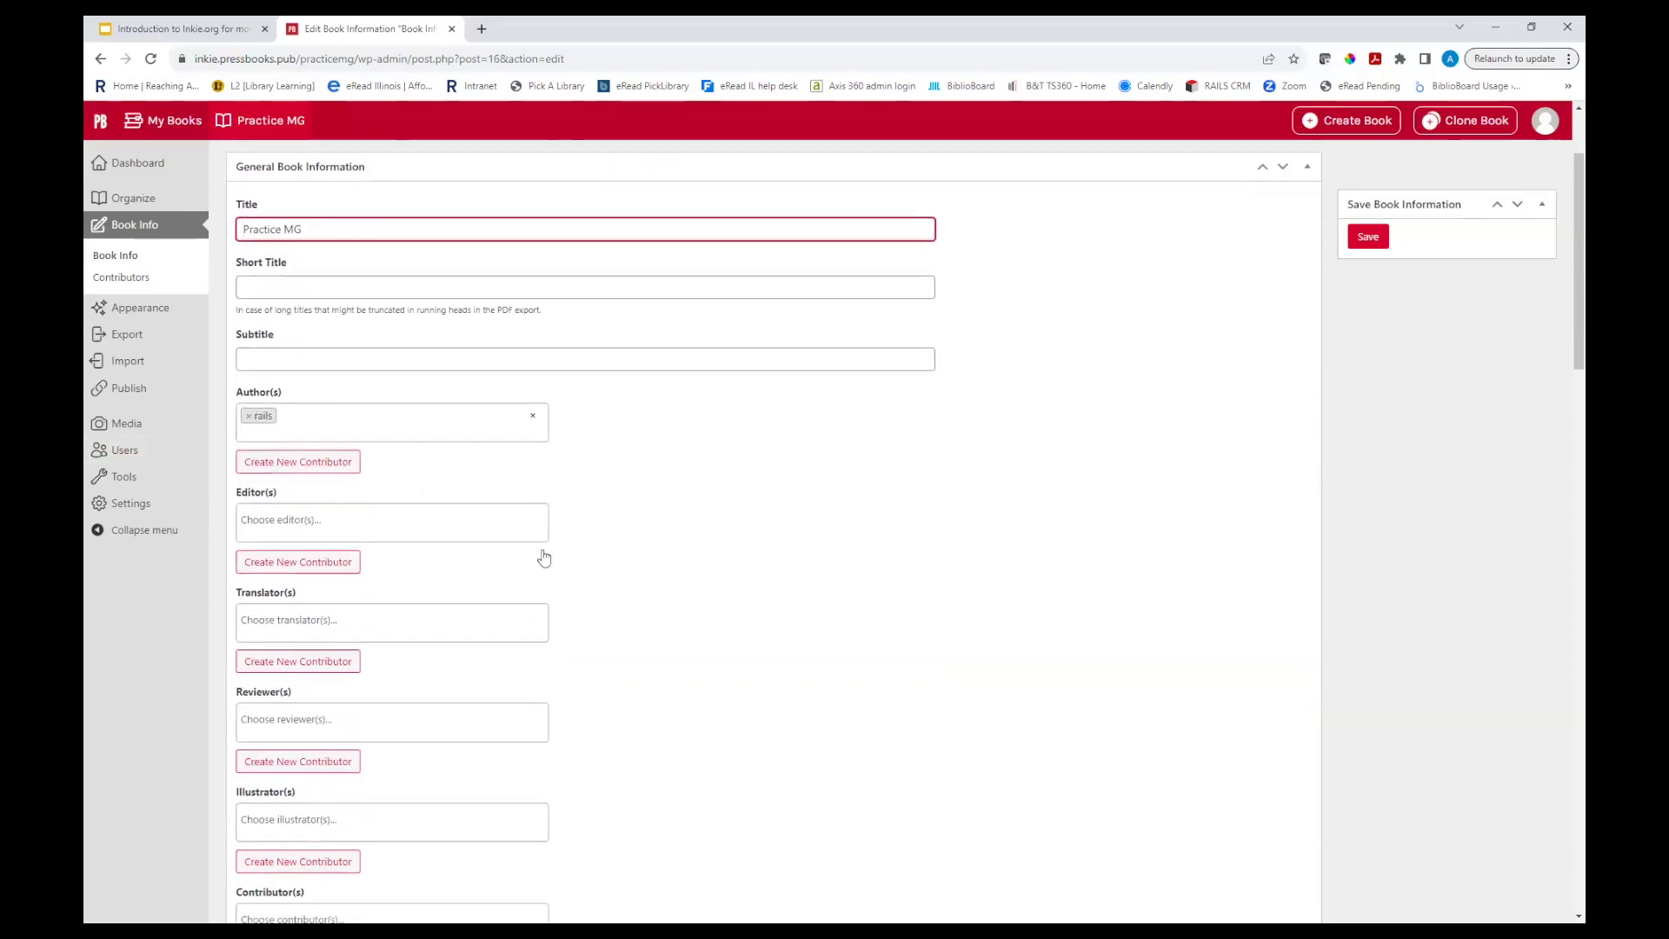
scroll(544, 557, down, 1)
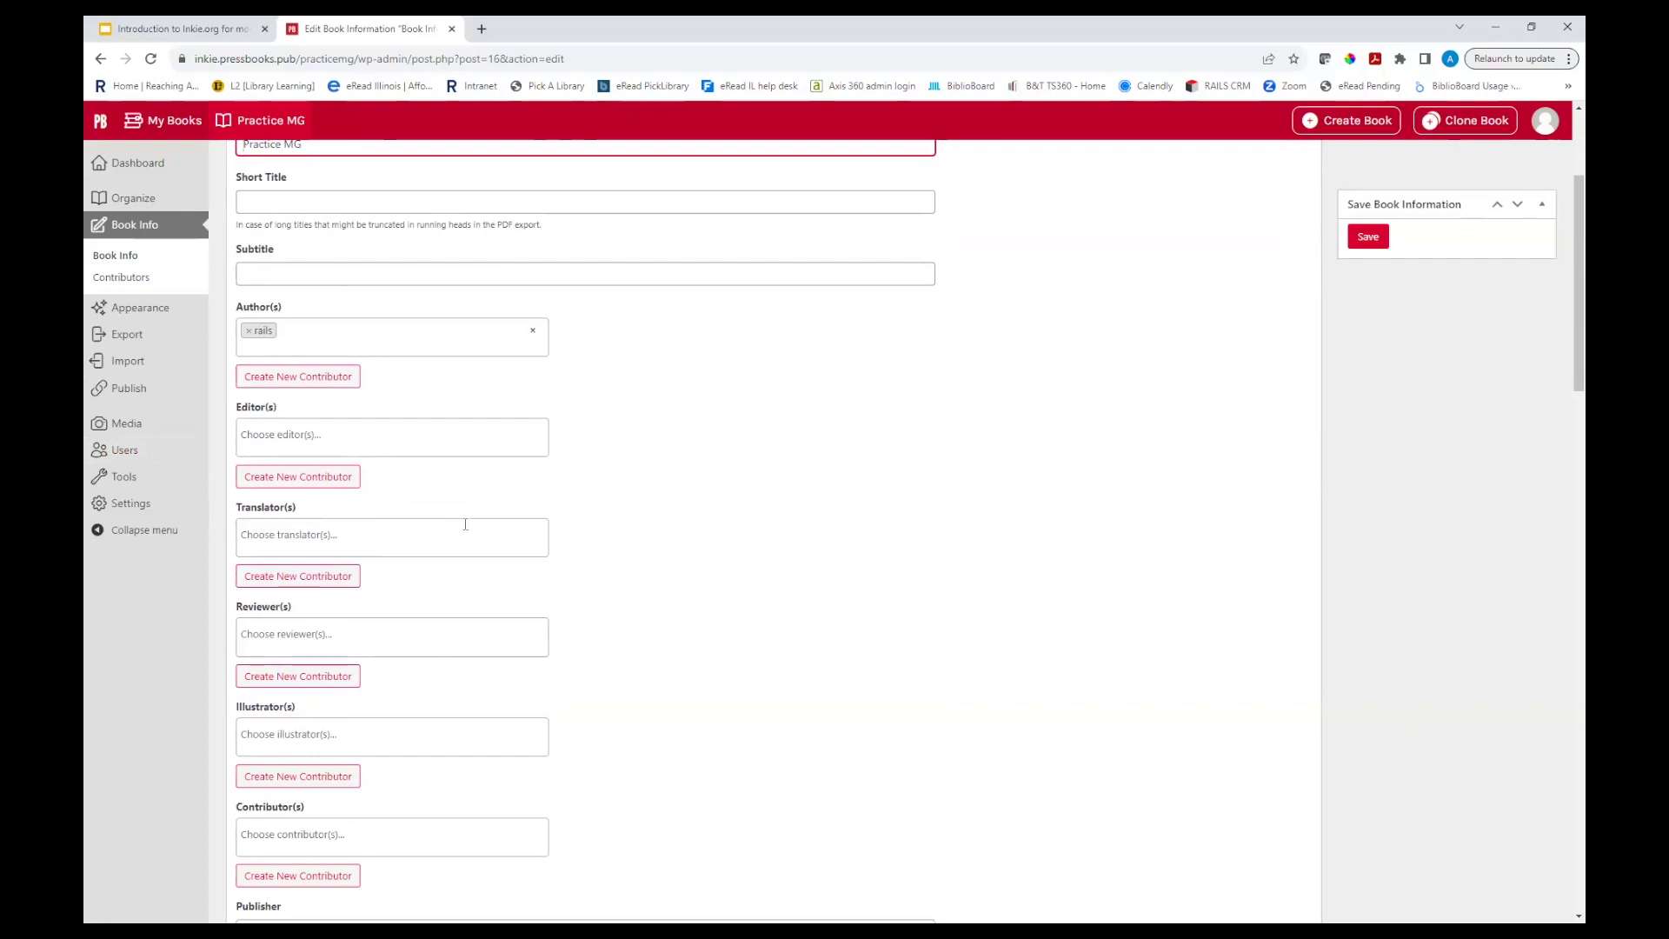
scroll(626, 675, down, 3)
scroll(638, 637, down, 2)
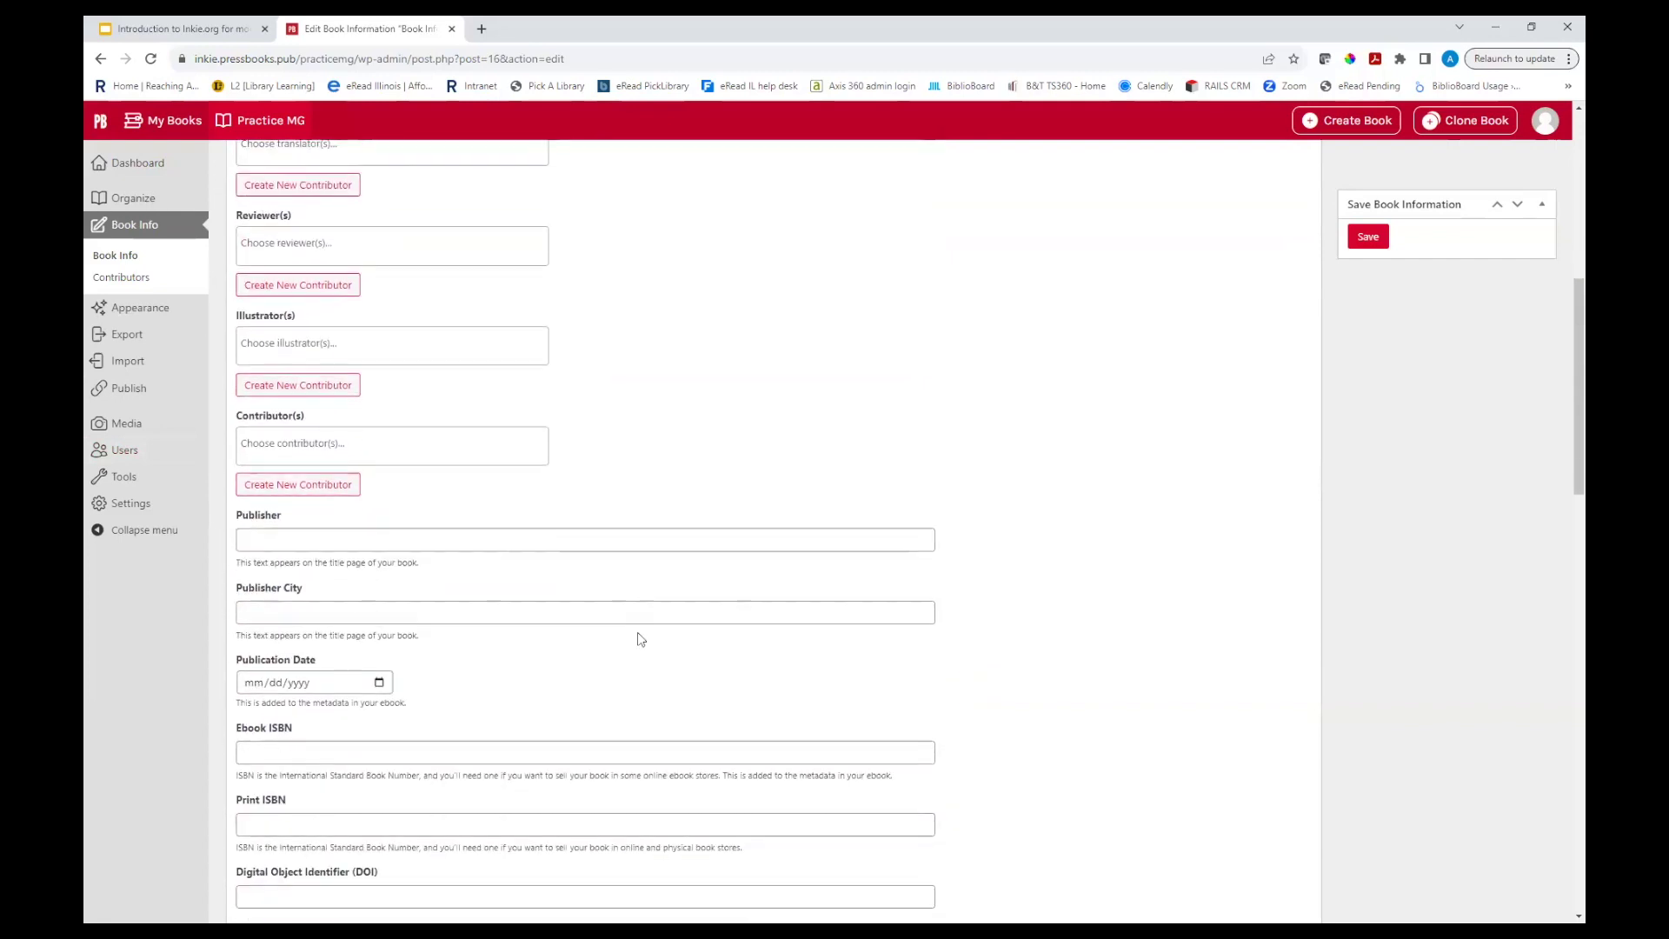
scroll(548, 670, down, 1)
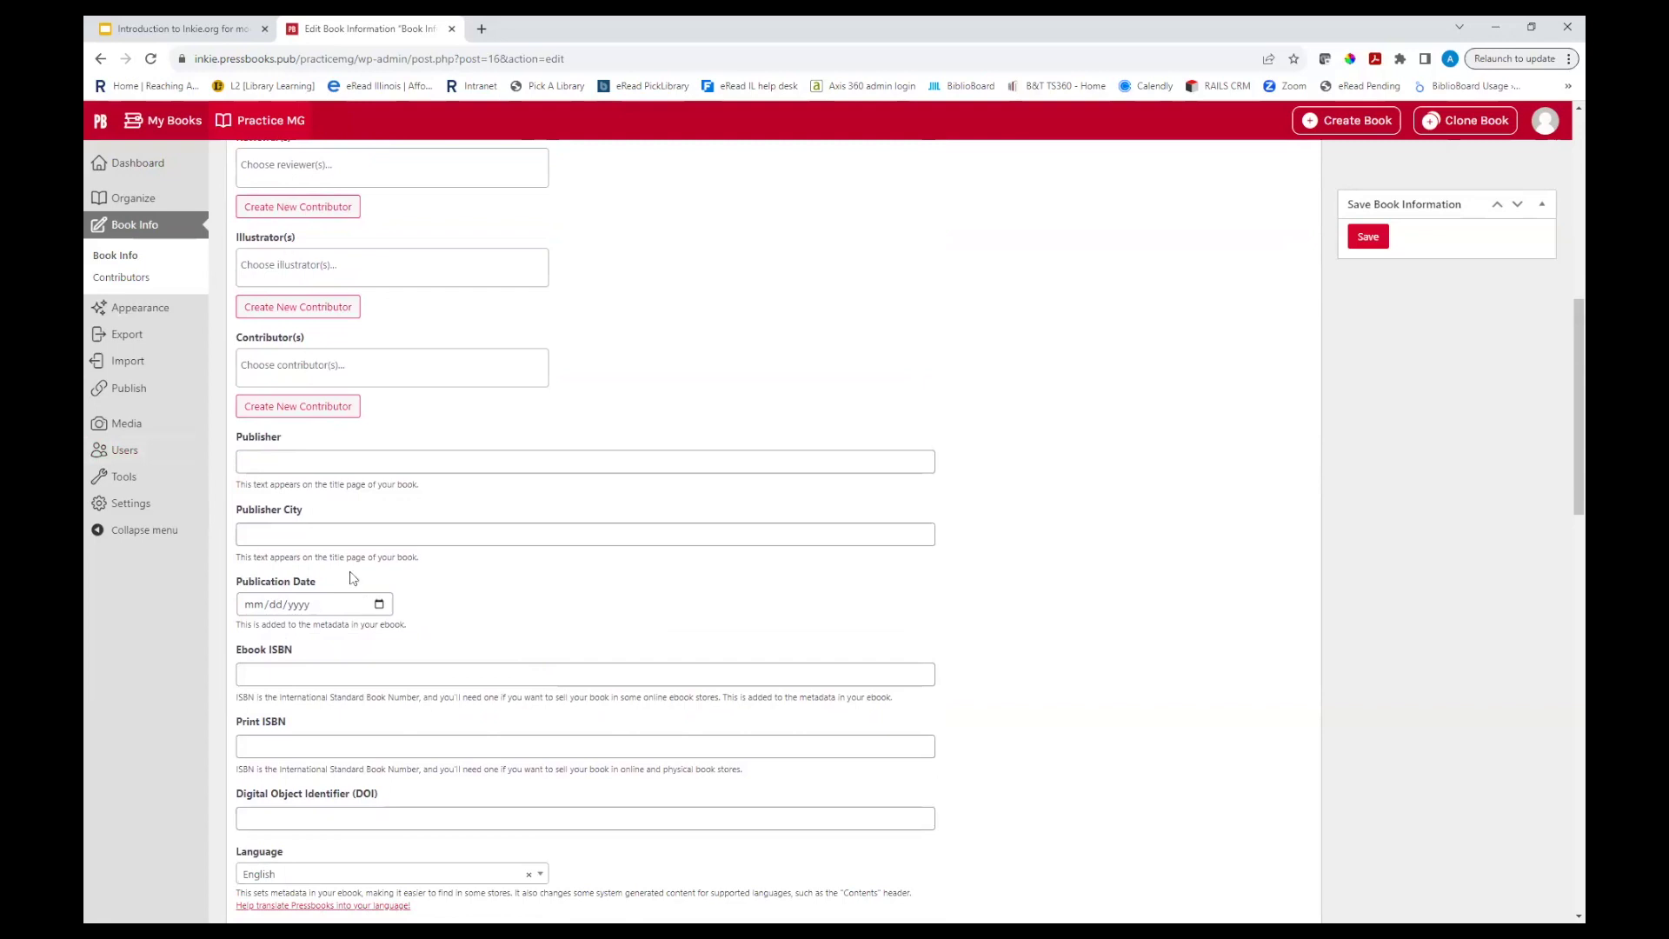
scroll(485, 664, down, 3)
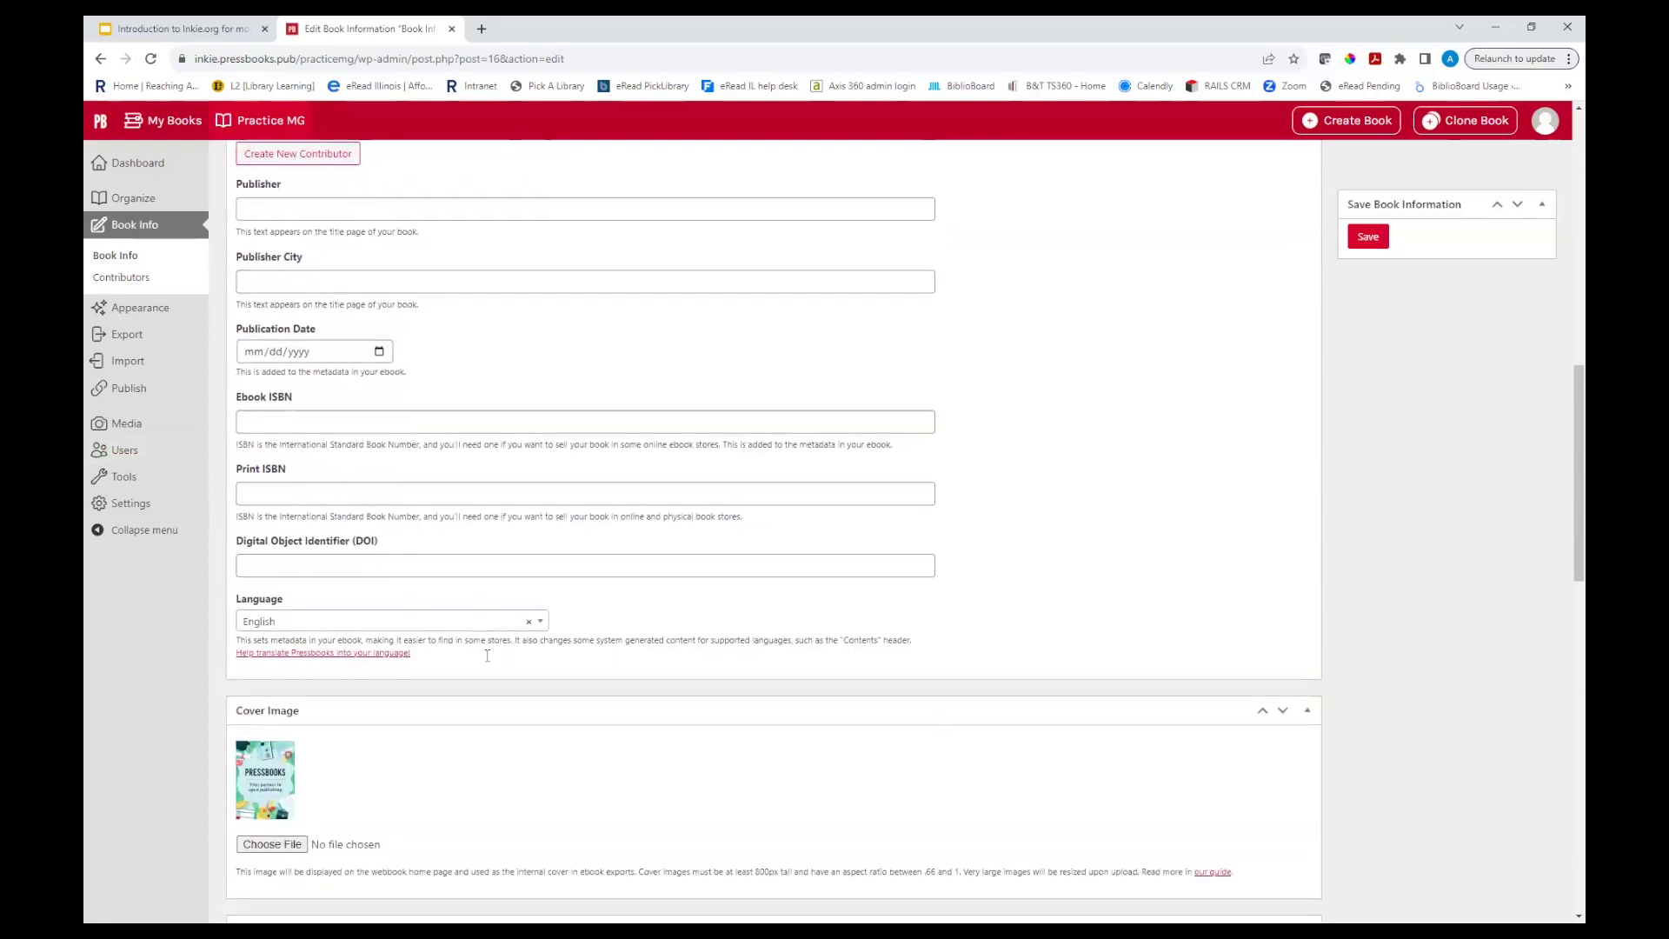
Step: Set "Cover image" from the Inkie Demo folder as the book's cover, save the book information and check the cover thumbnail
scroll(452, 643, down, 2)
scroll(419, 630, down, 2)
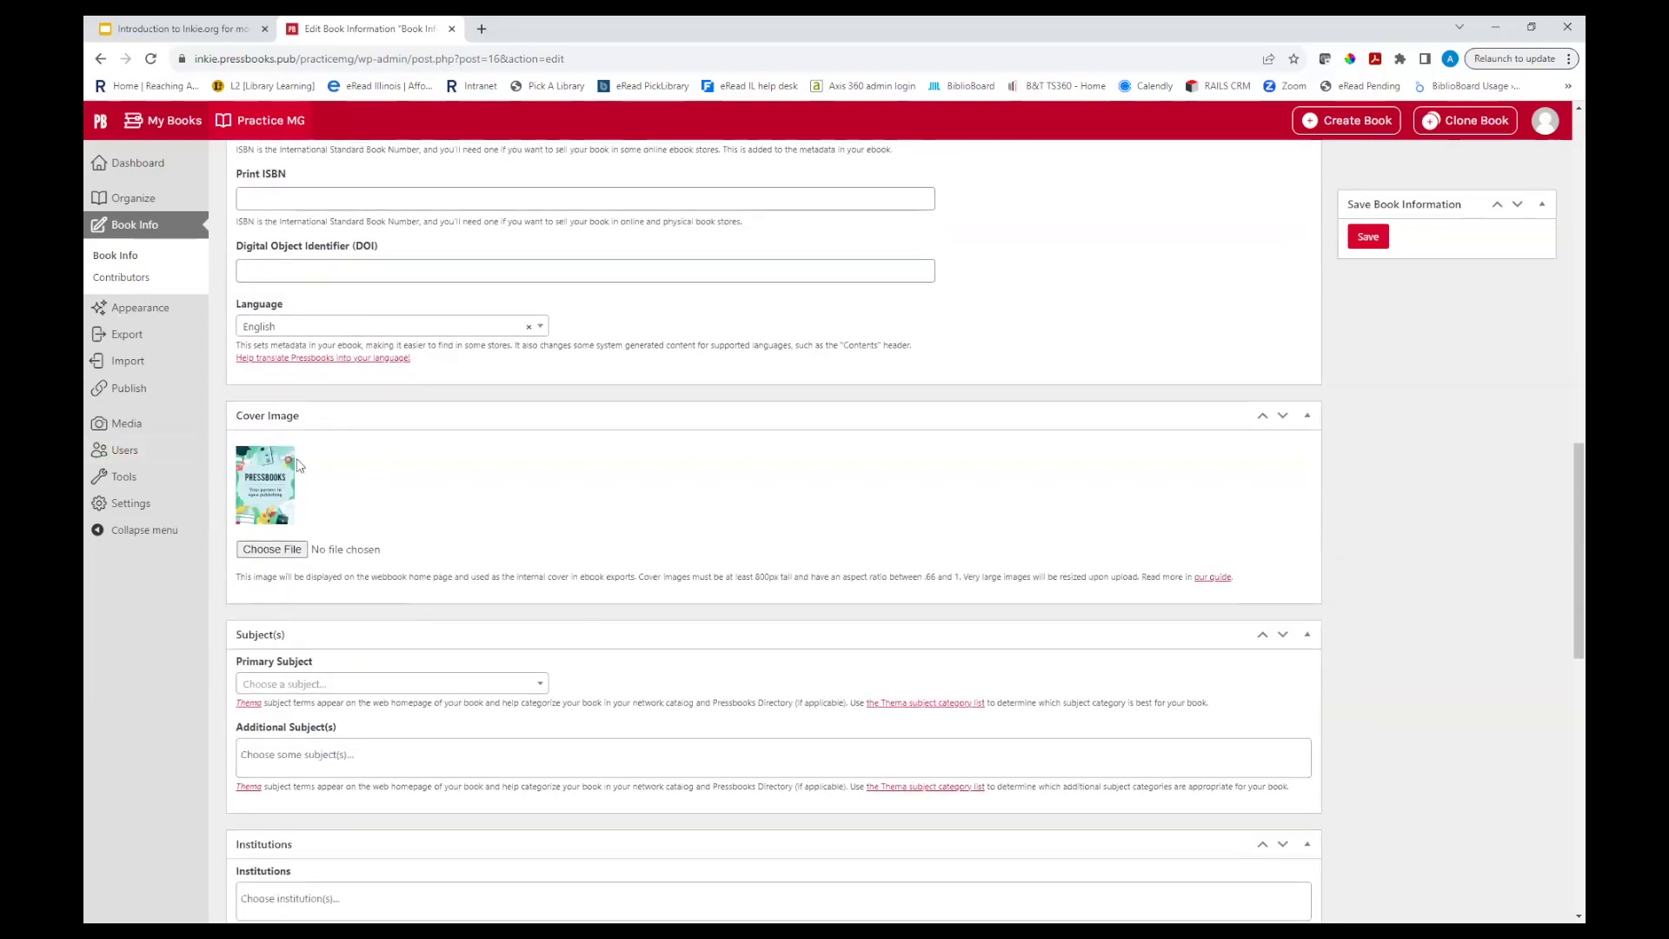
click(265, 556)
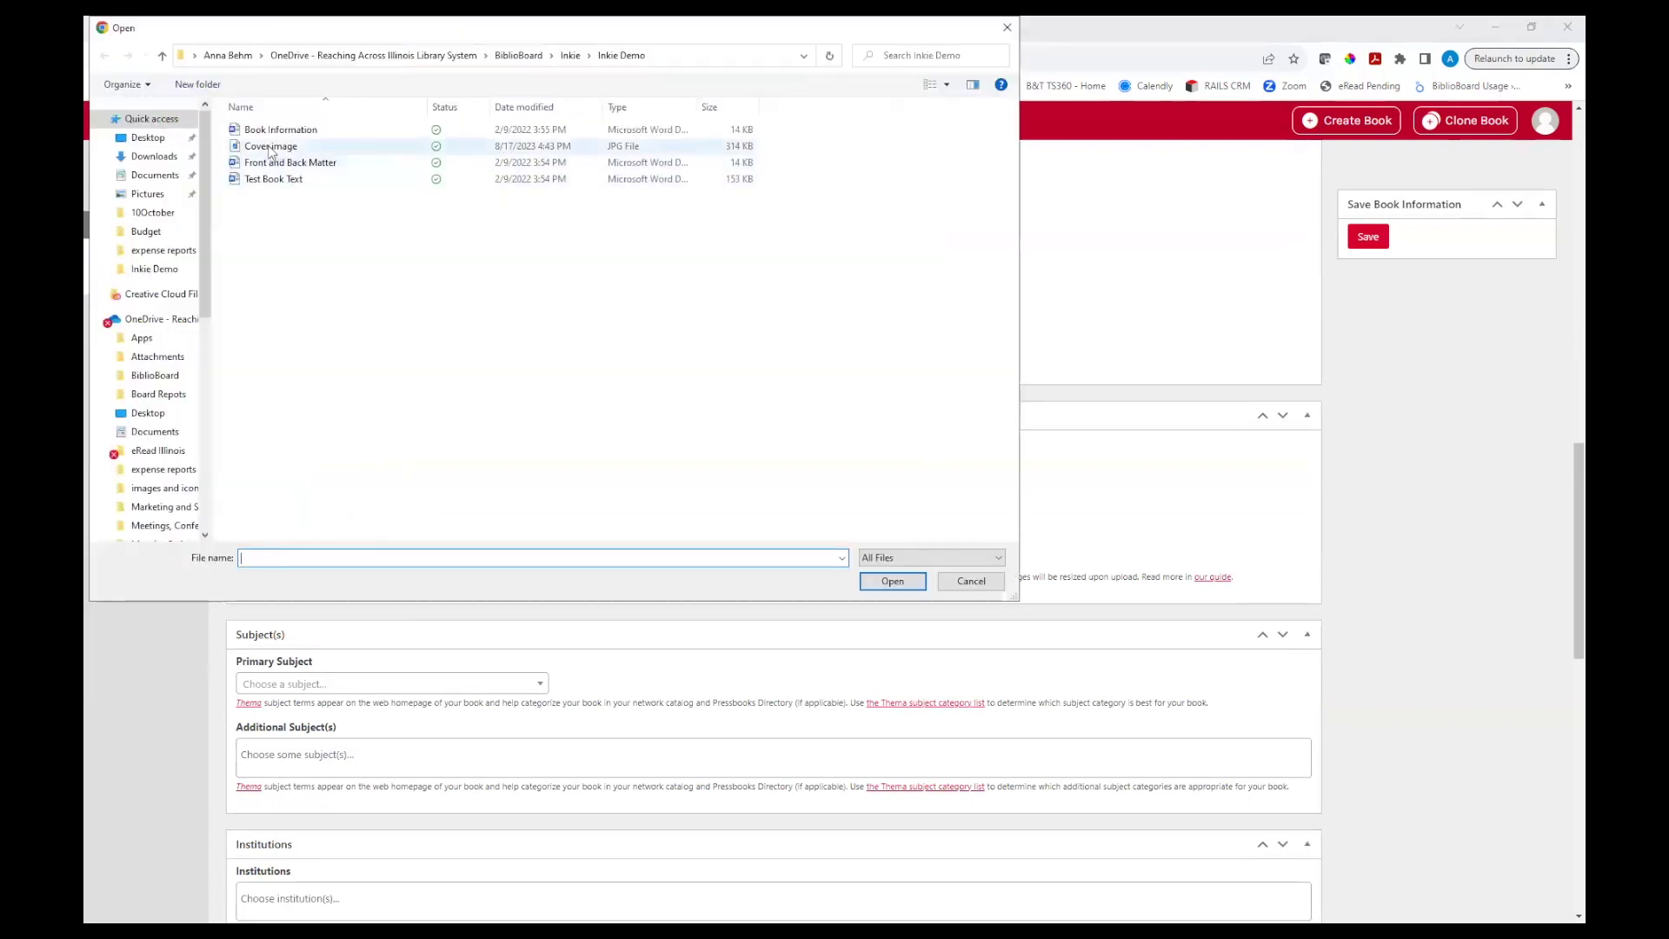
click(270, 148)
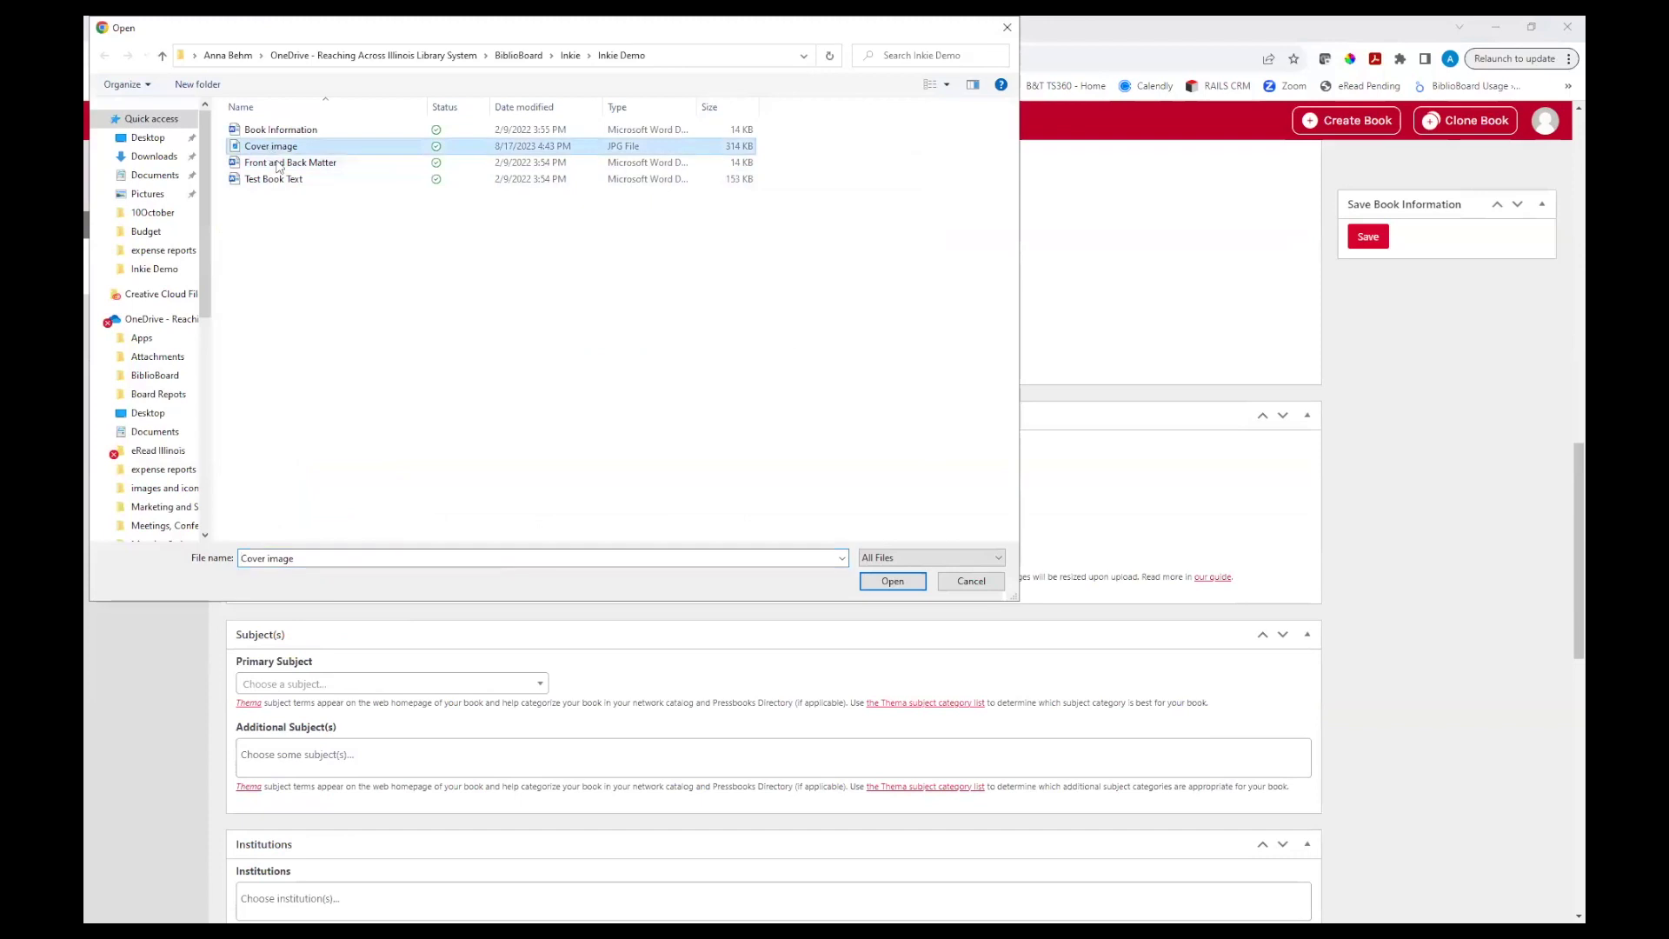
click(893, 580)
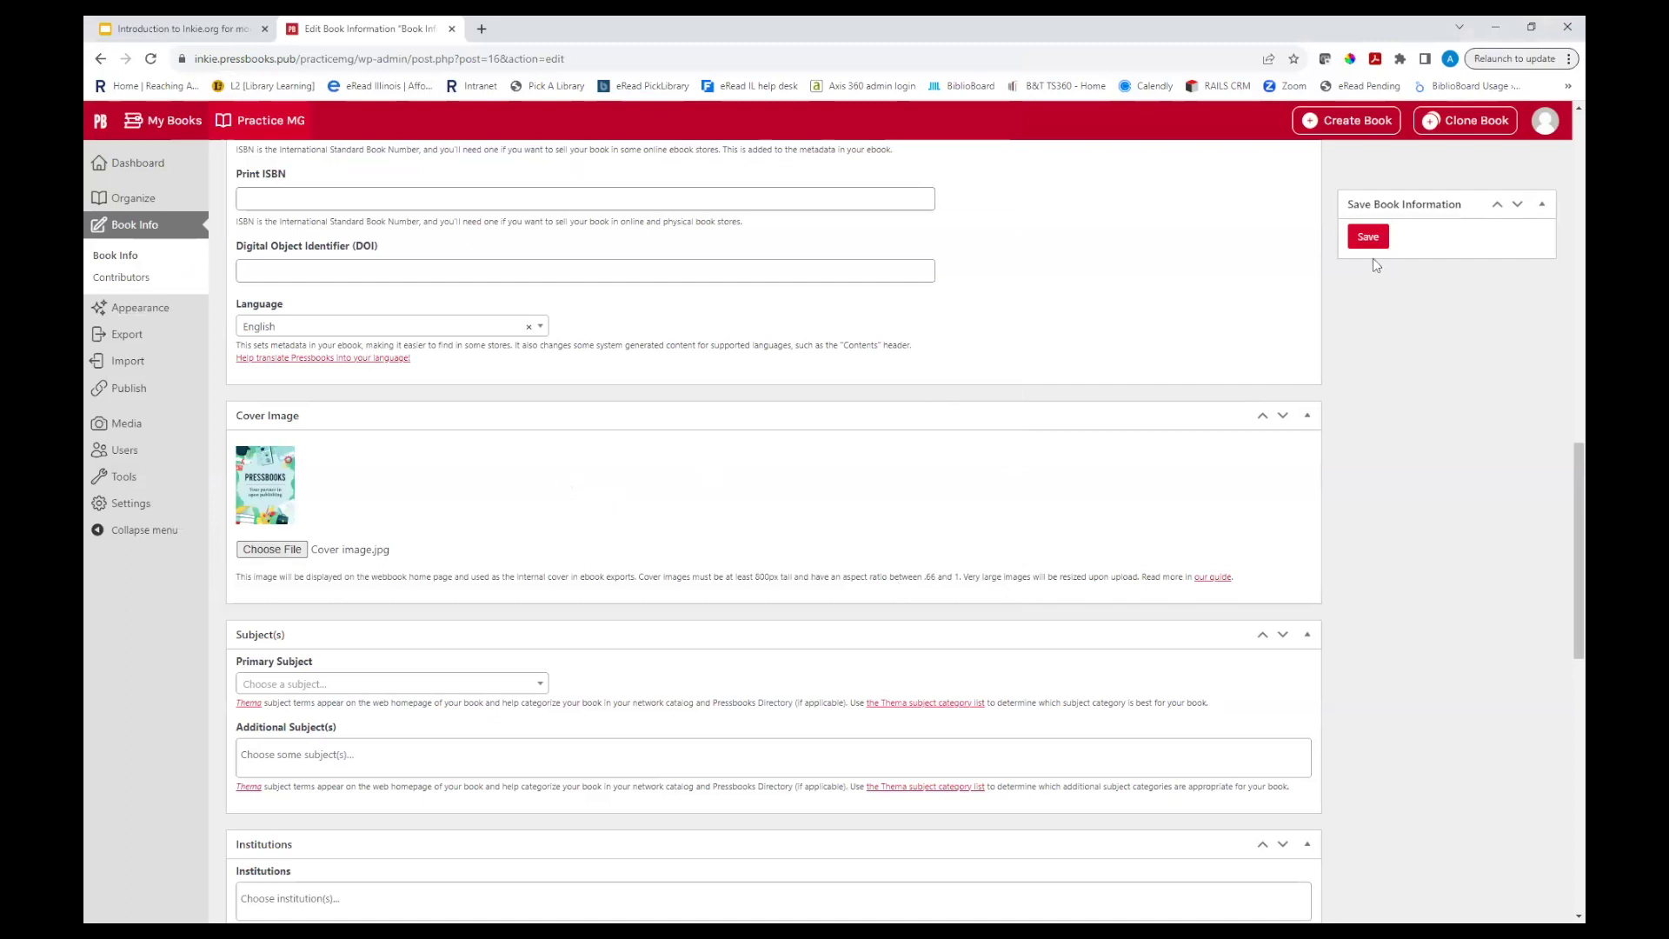
click(1374, 232)
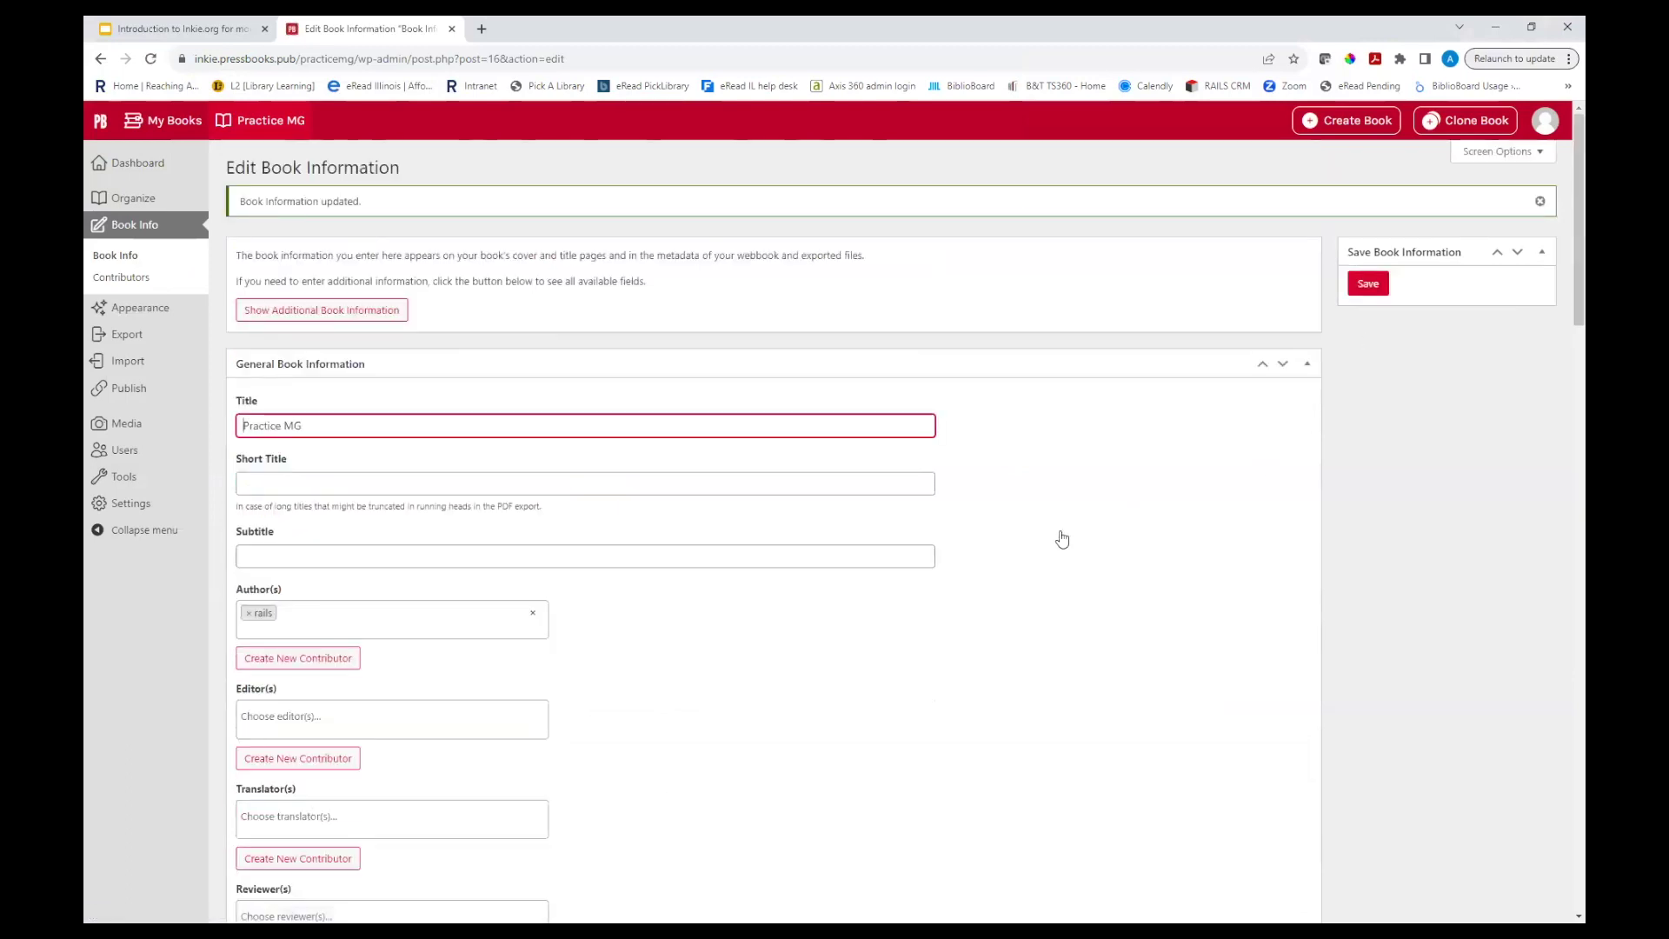
scroll(1062, 539, down, 7)
scroll(1062, 539, down, 6)
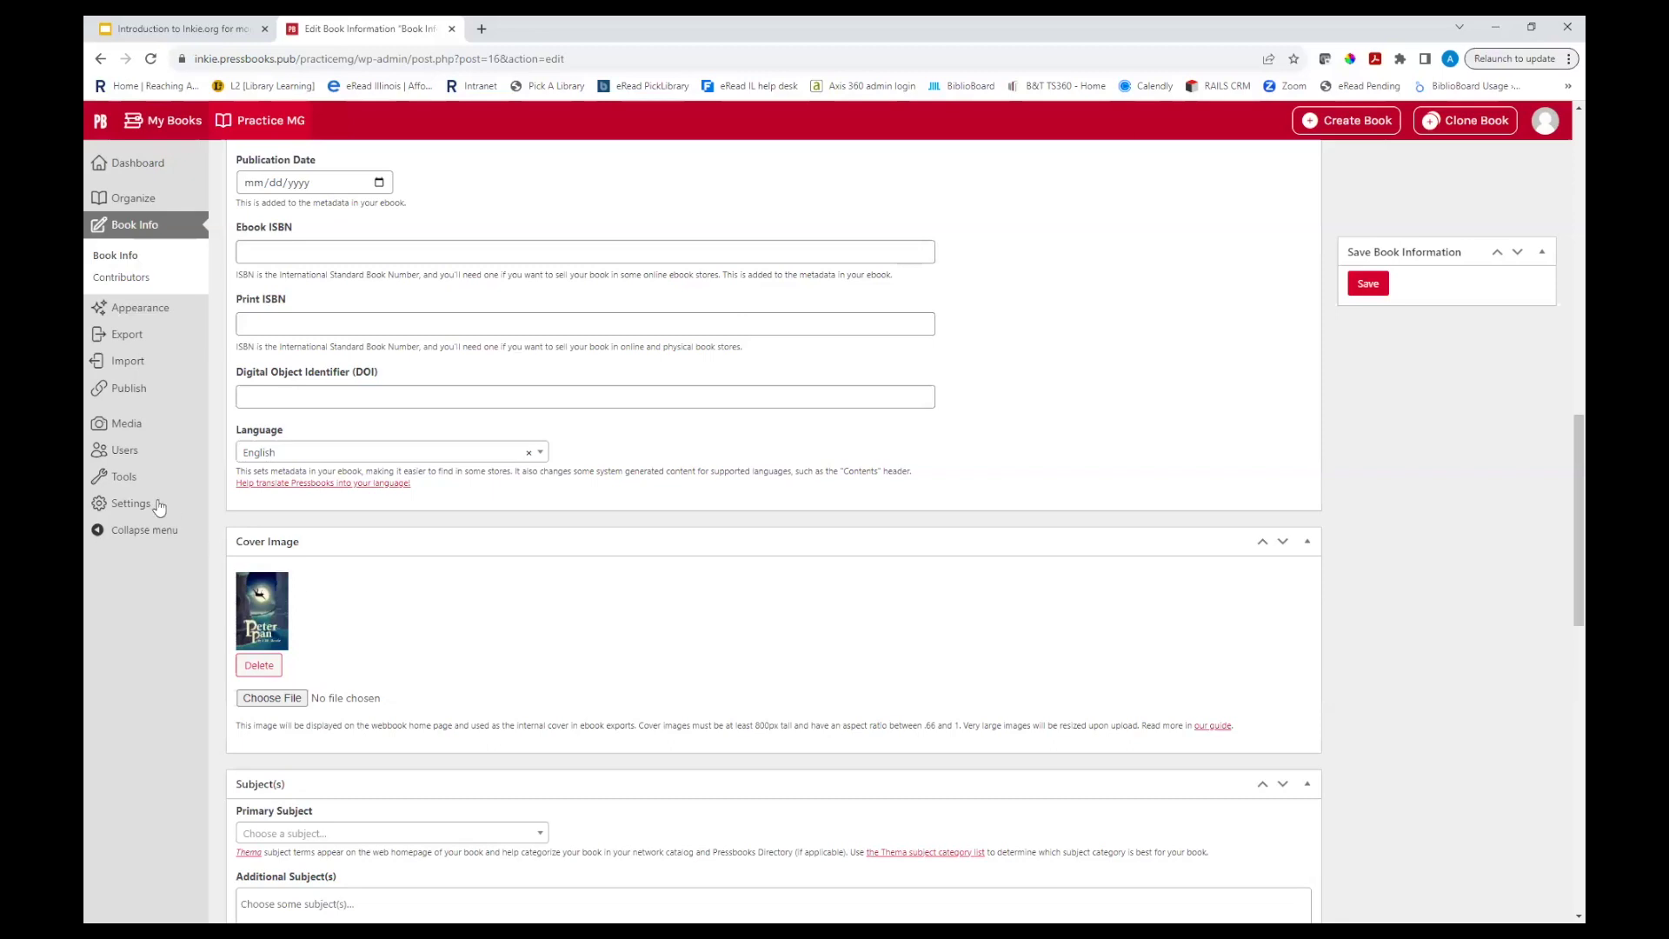
Step: Export the book in EPUB format and check the exported file among the latest exports
mouse_move(119, 338)
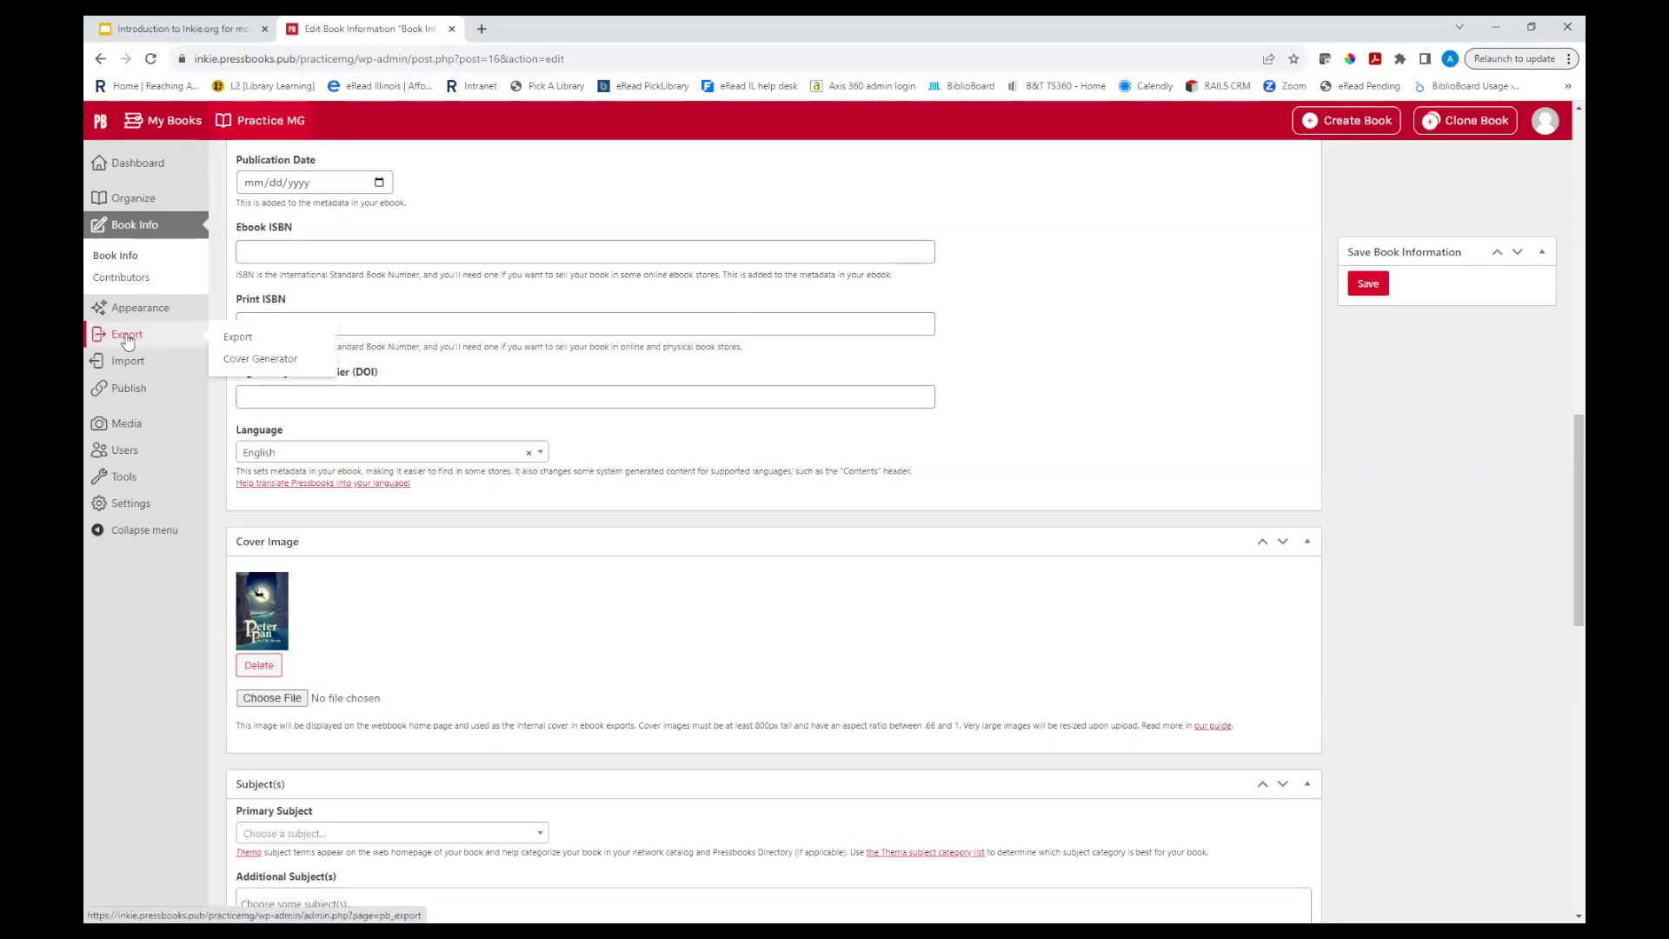
click(127, 337)
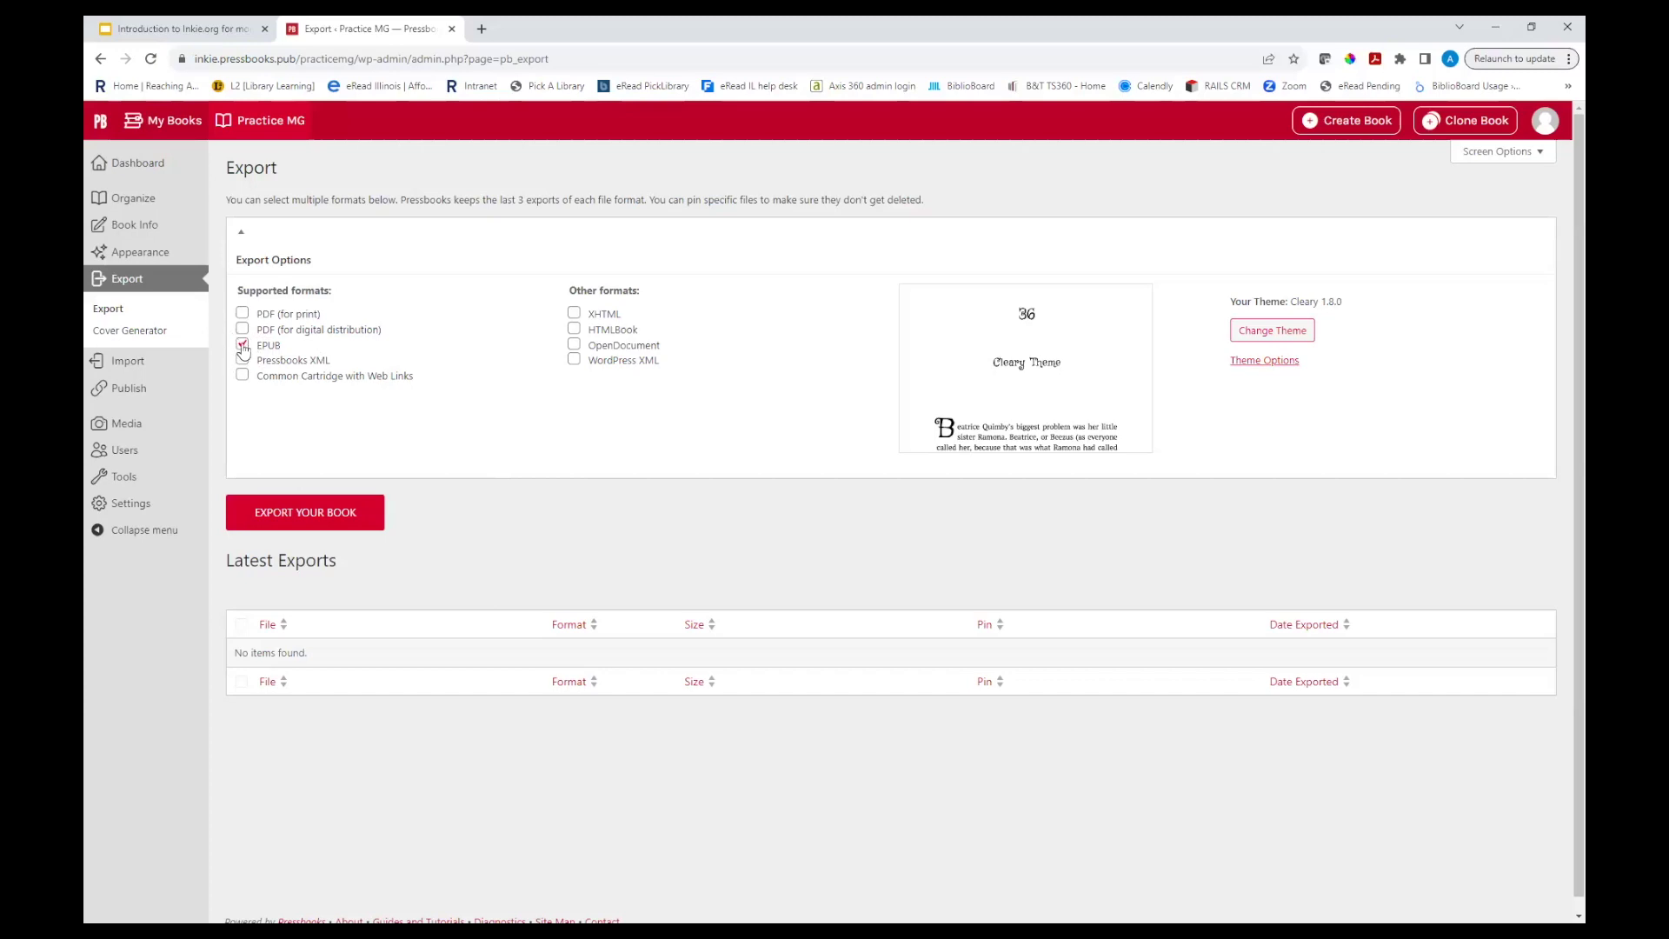
click(296, 517)
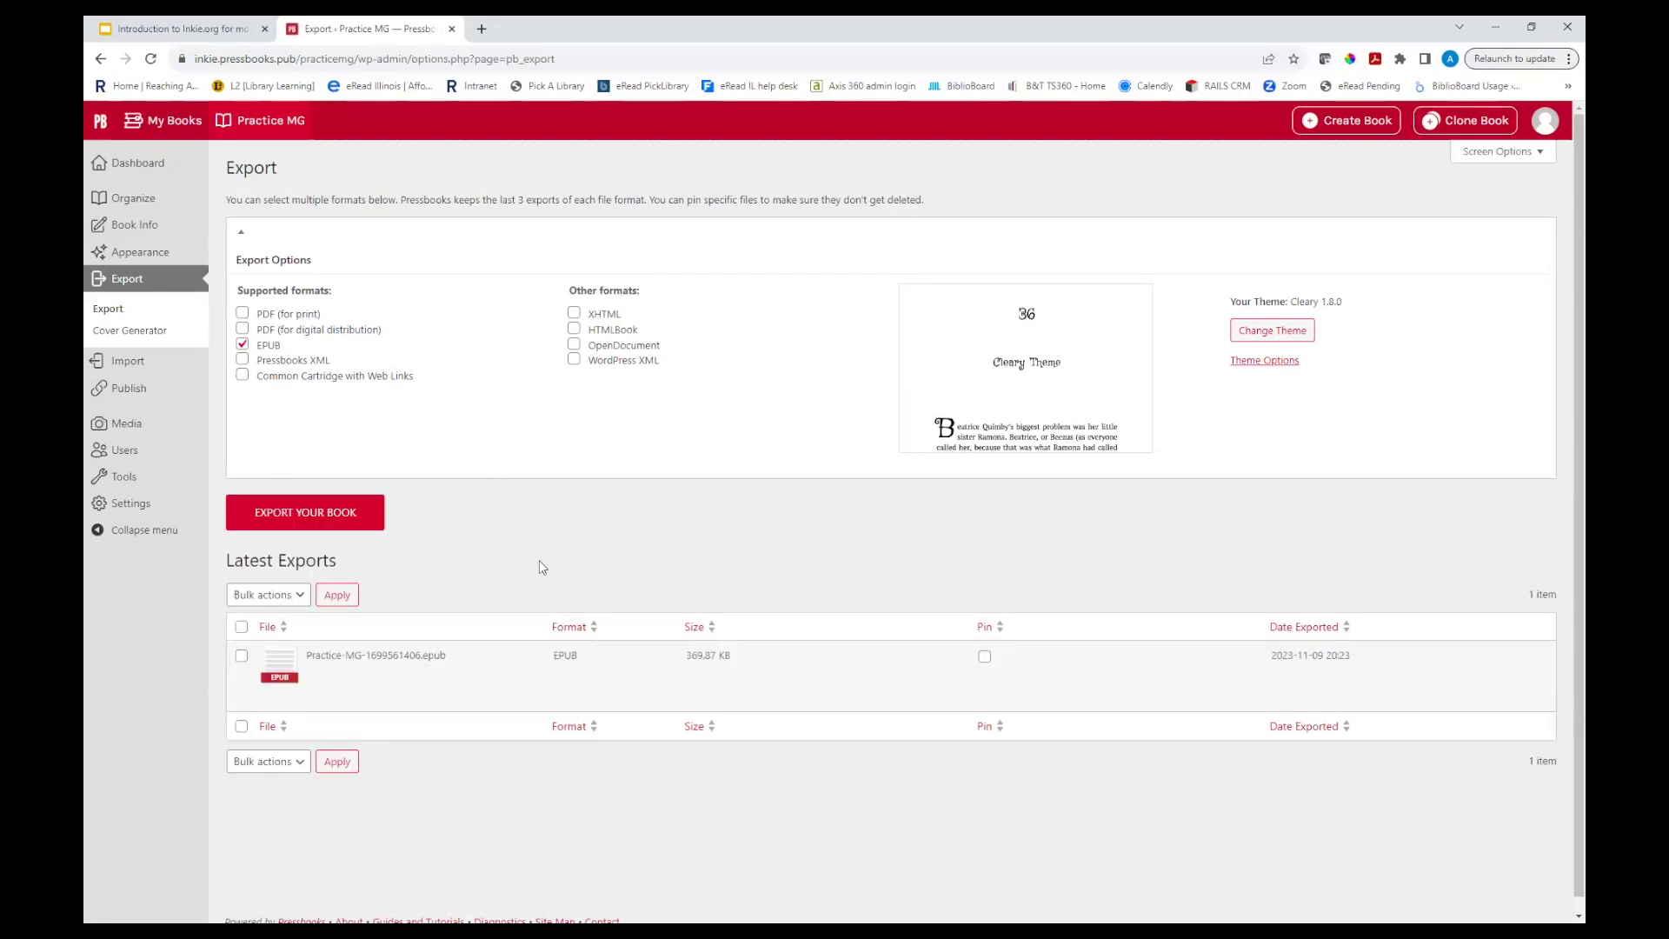
mouse_move(491, 696)
scroll(267, 658, down, 1)
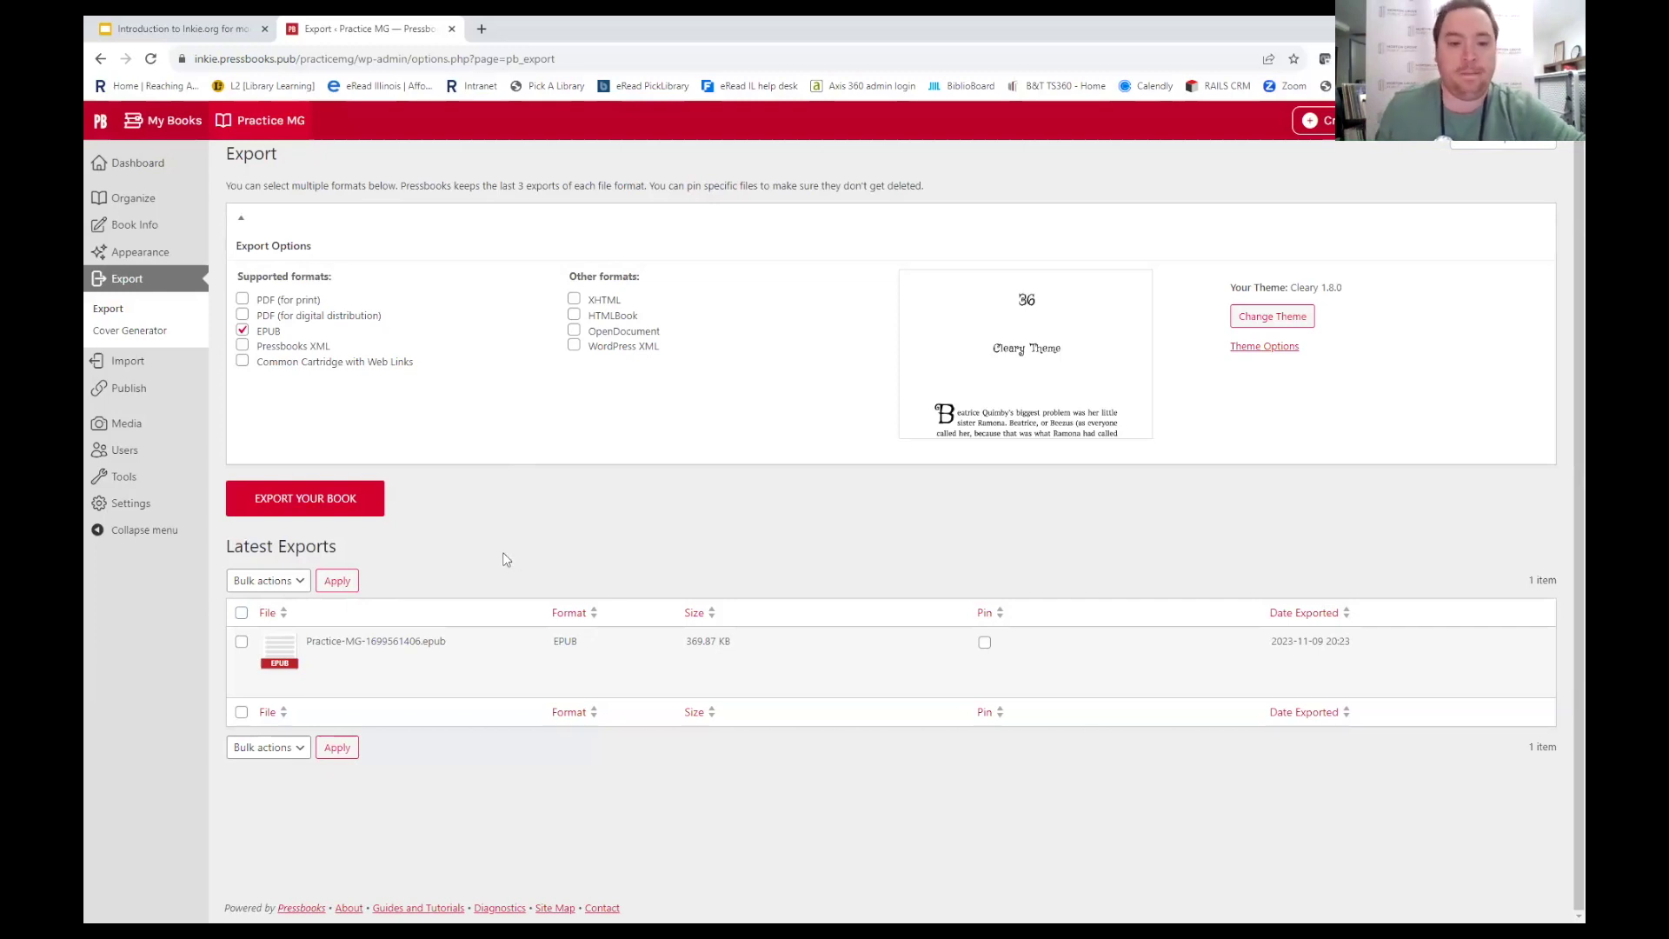
Step: View the book's dashboard with its cover, and return to the Google Slides presentation to show the "Avenues to Share Work" slide
click(135, 163)
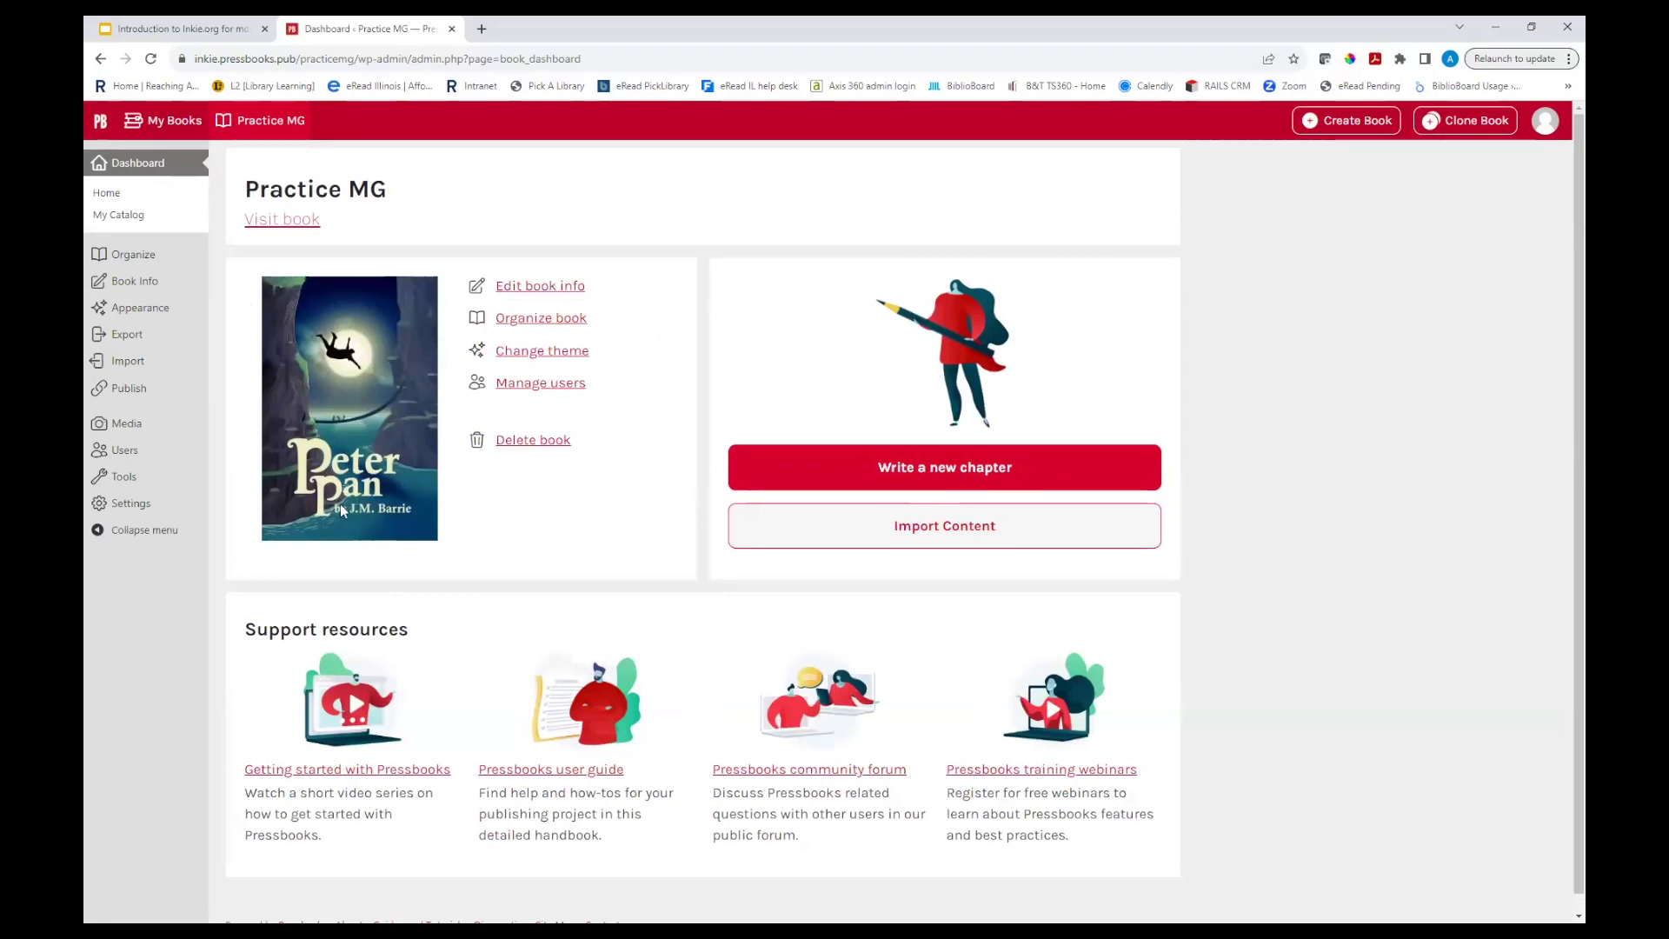
click(153, 302)
click(199, 29)
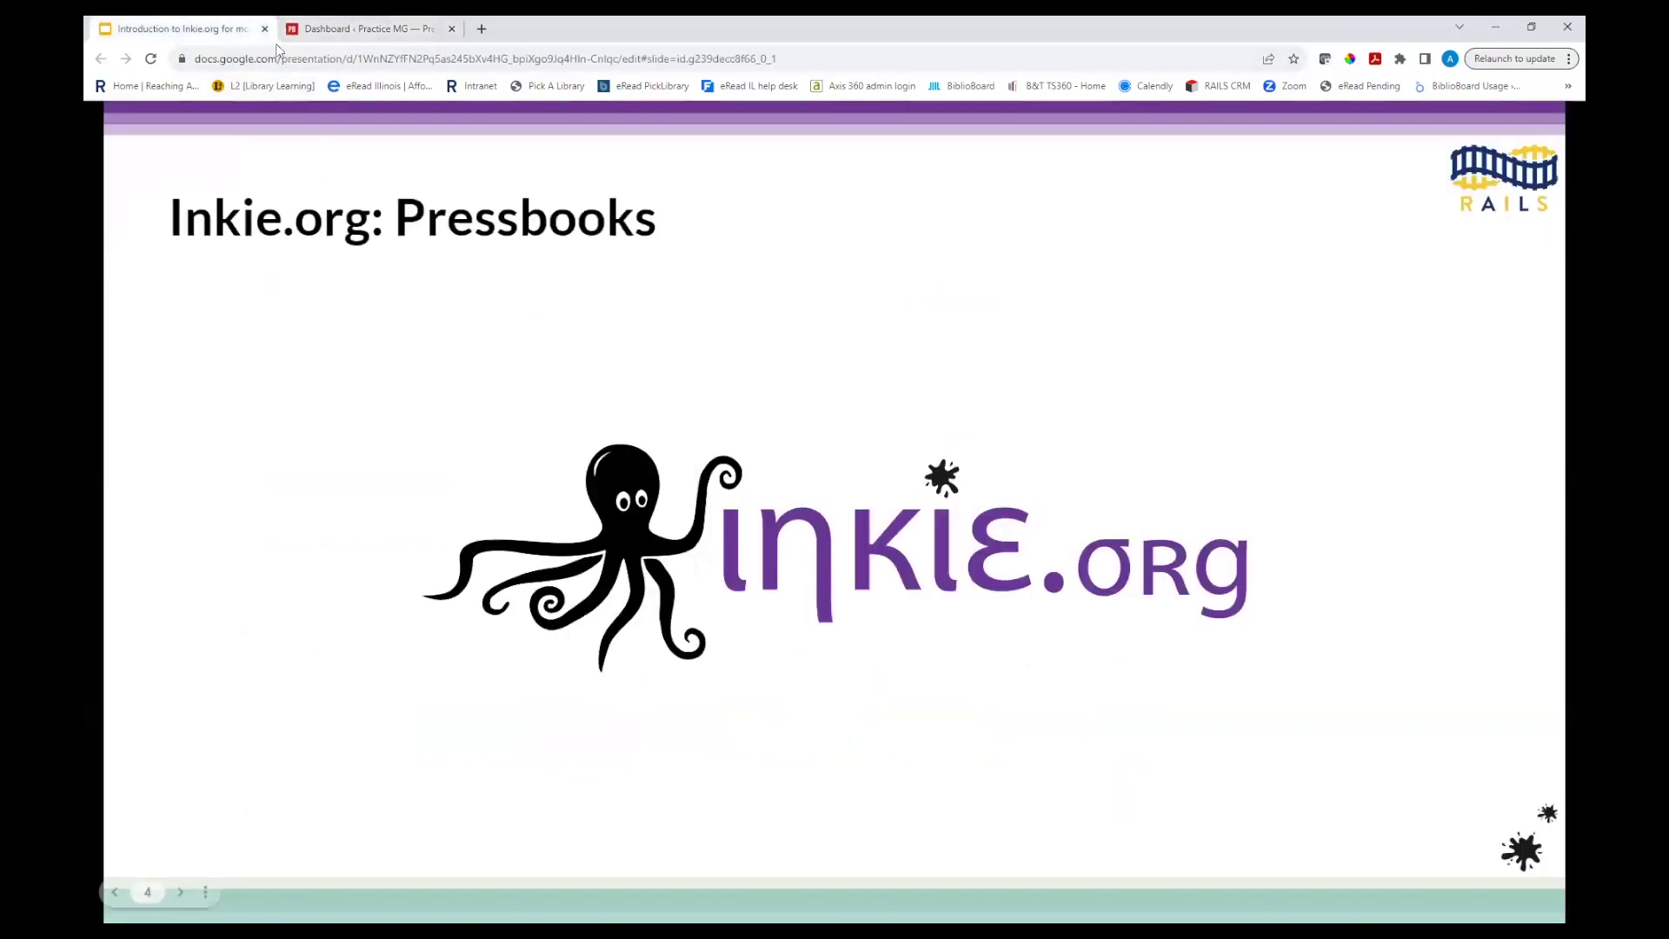
click(1255, 300)
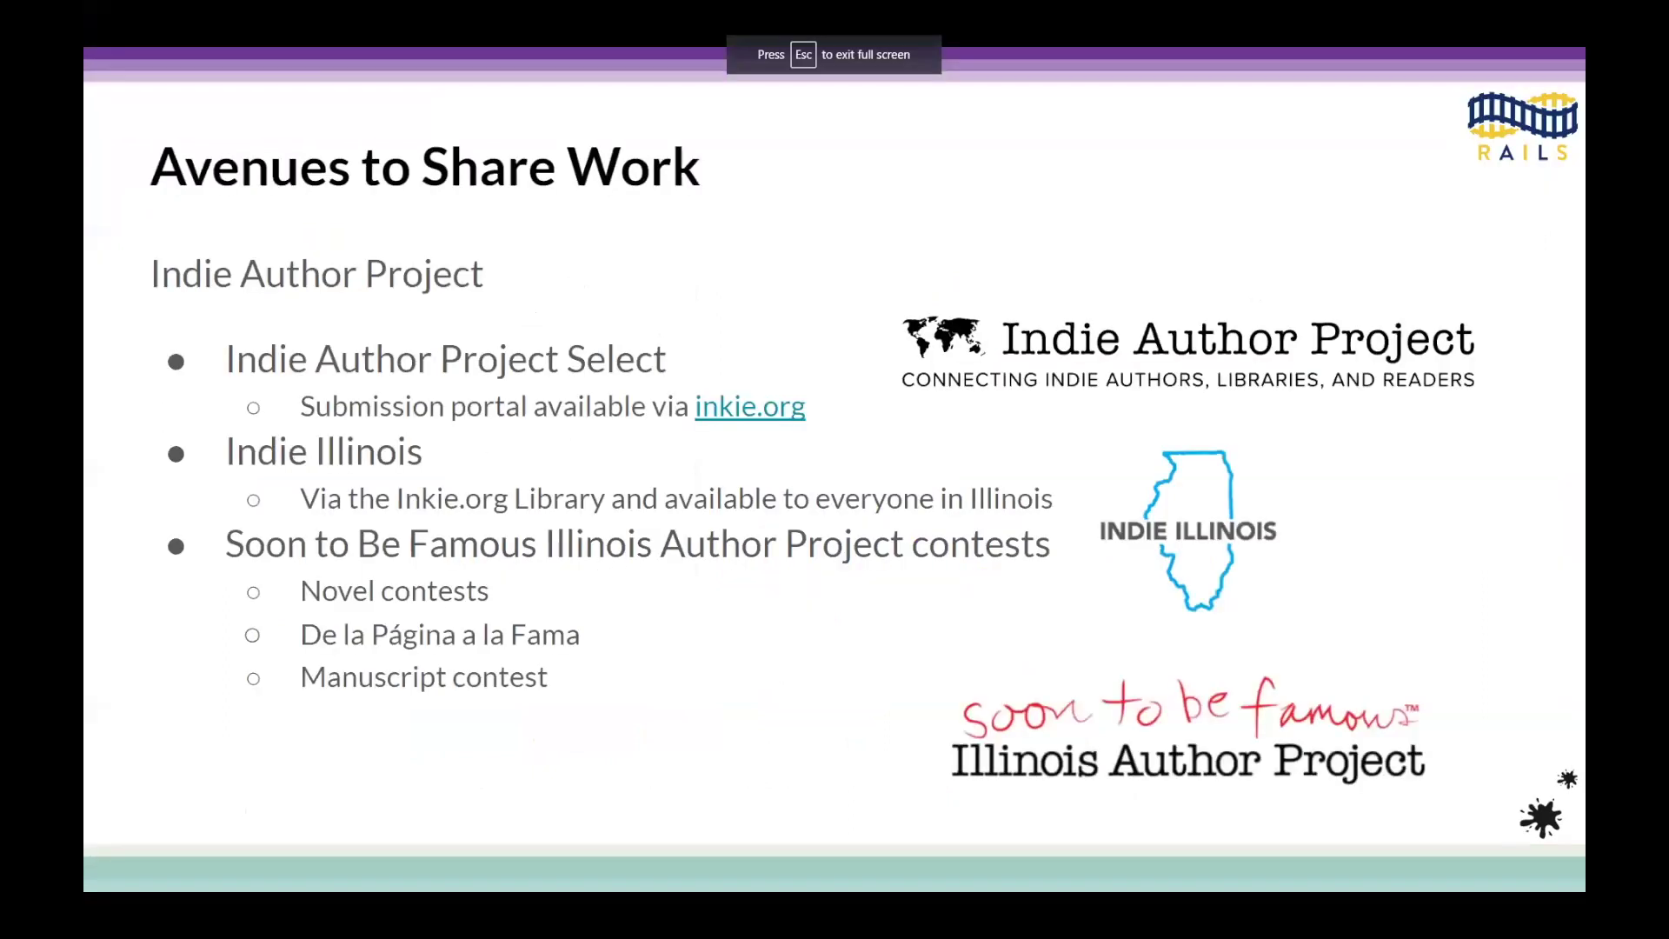